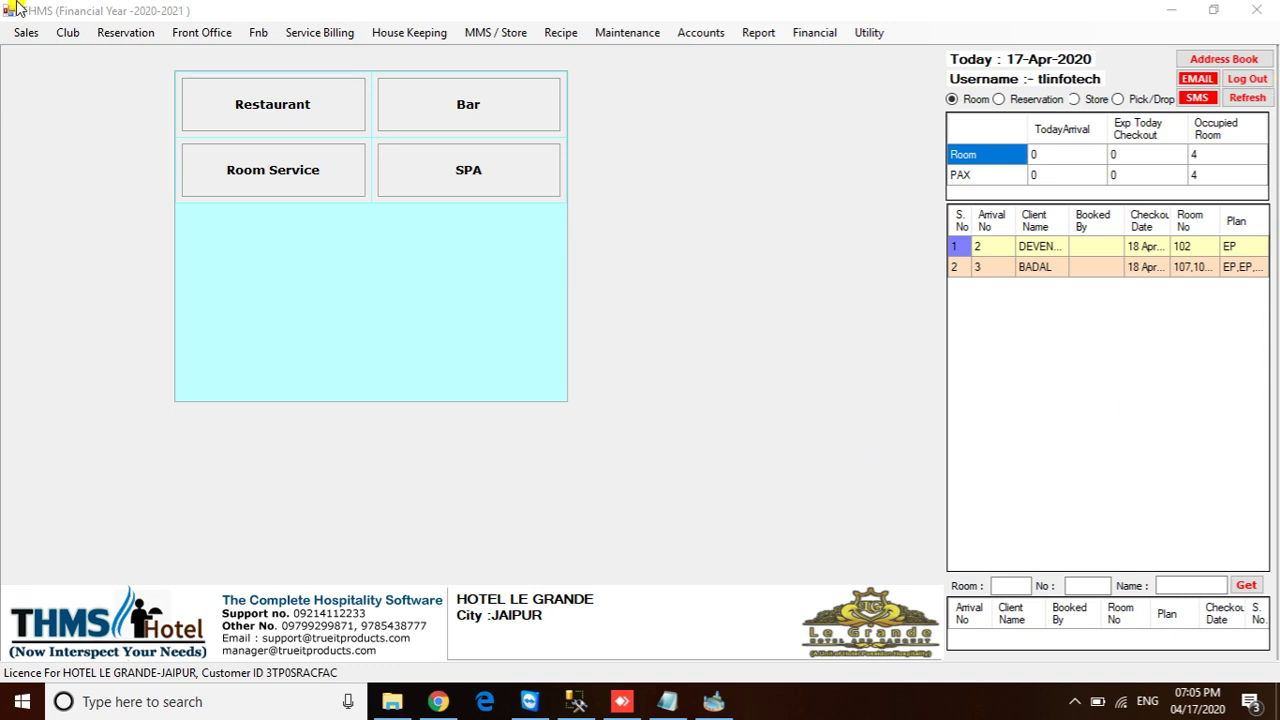
Open the stock Item Master and set the new item's category to HARD DRINK and sub category to HARD DRINKS ITEM
click(497, 38)
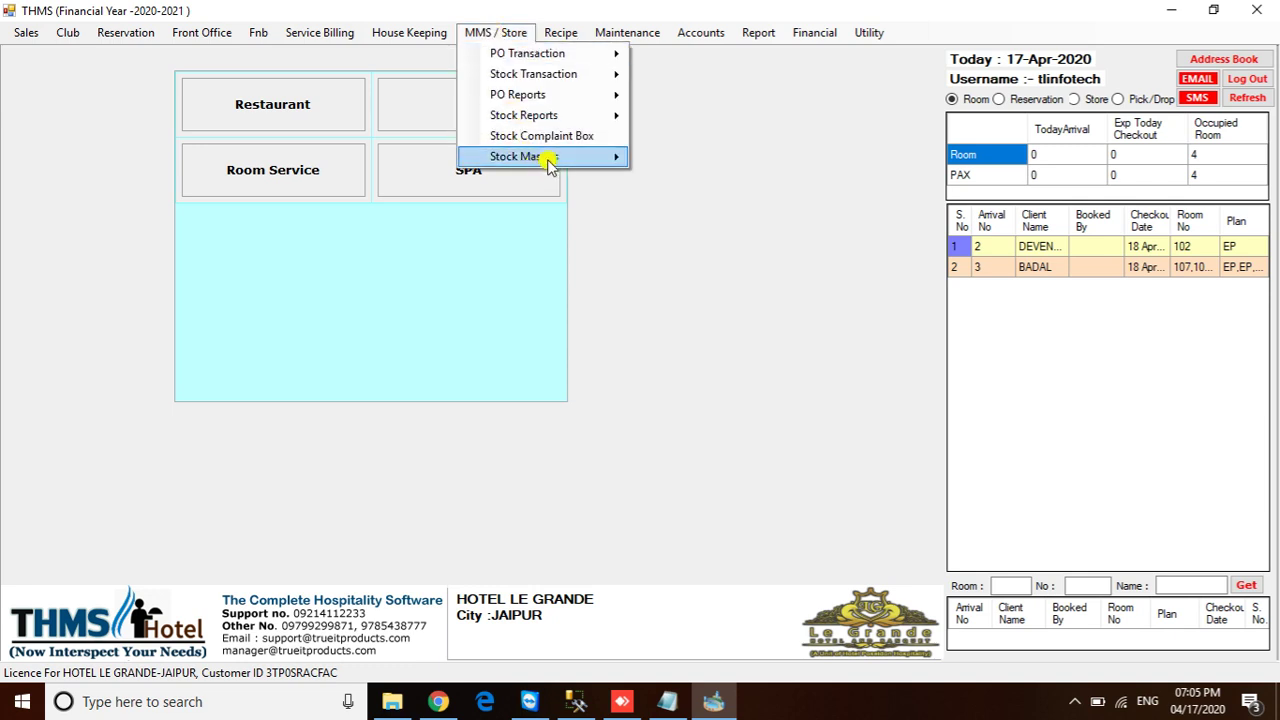
mouse_move(580, 156)
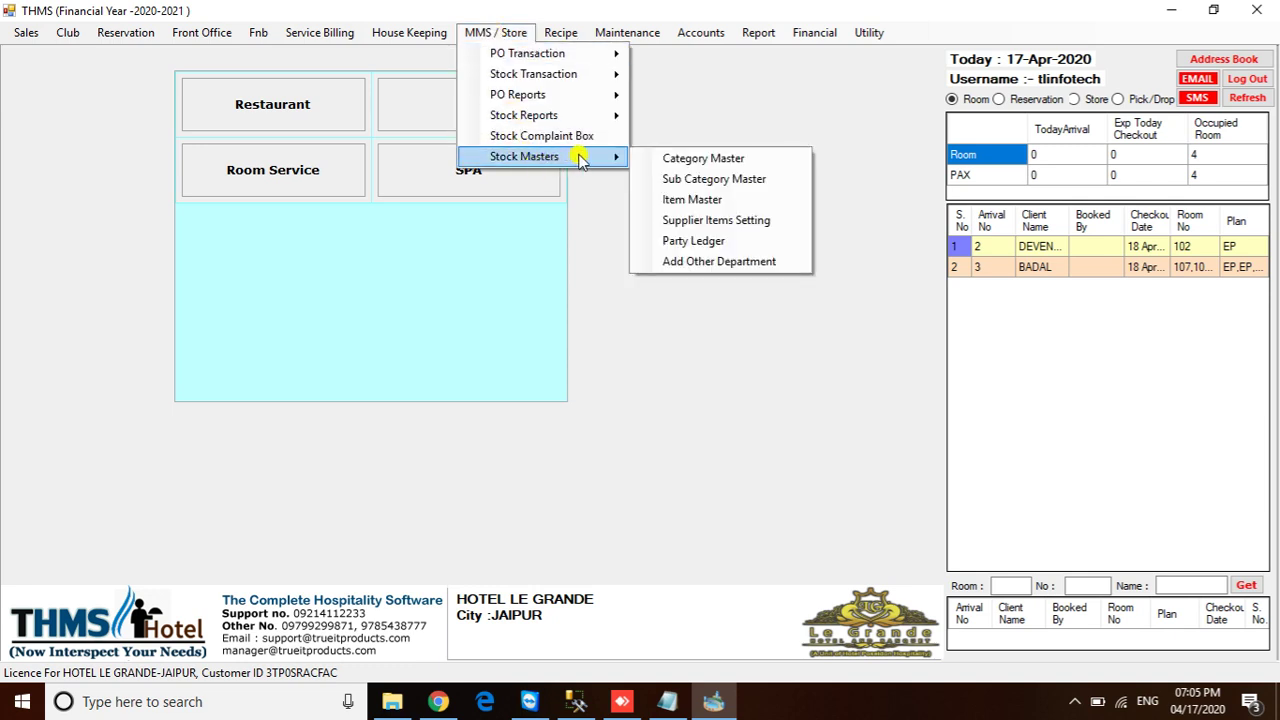
click(690, 199)
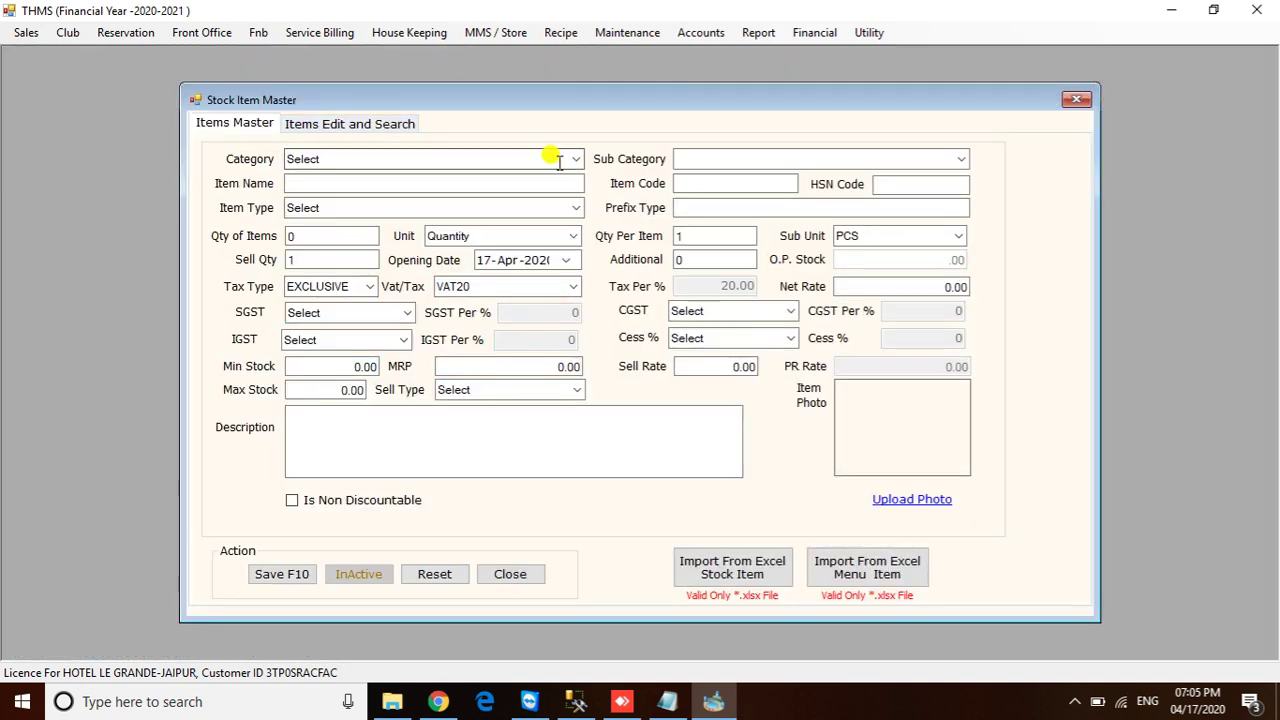
click(577, 160)
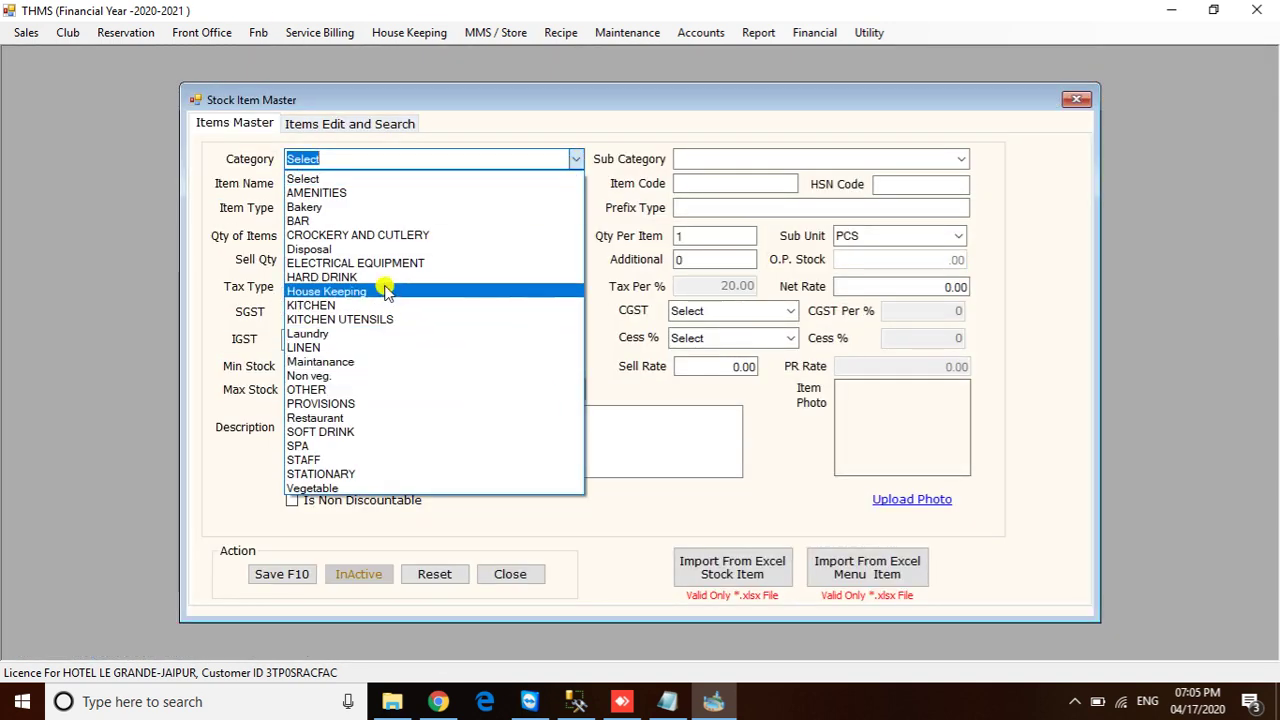
click(386, 279)
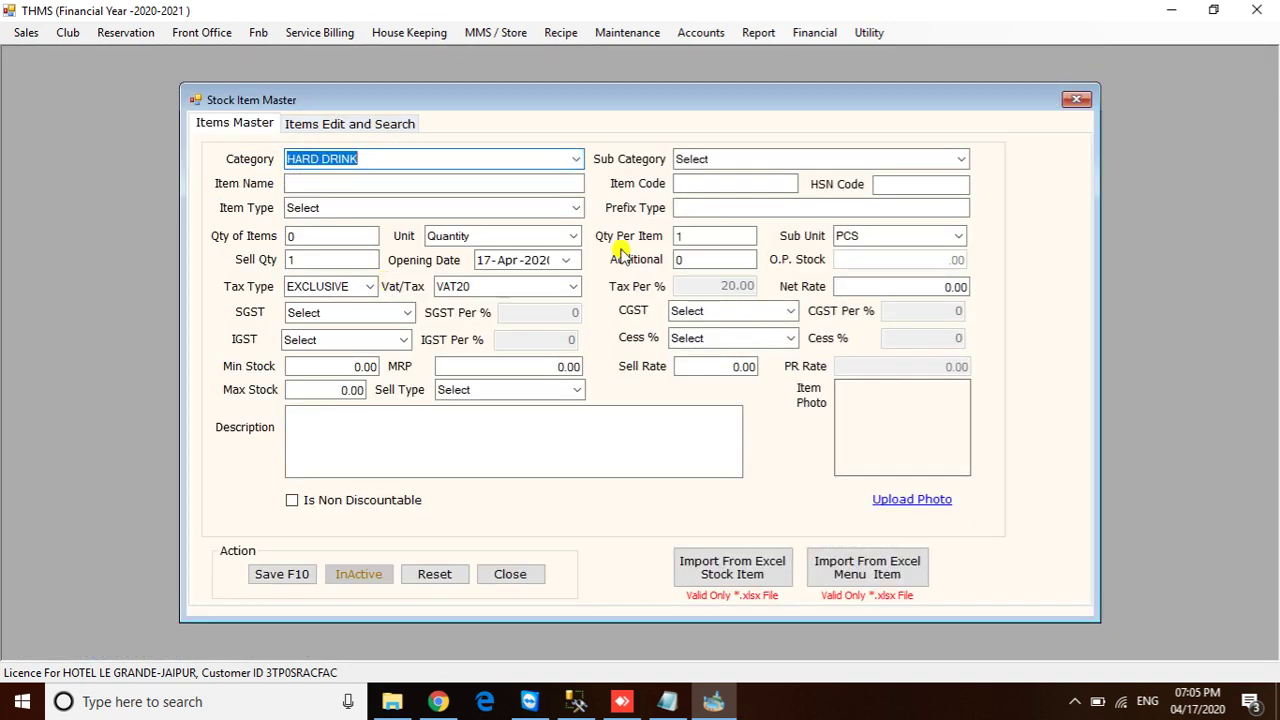
click(961, 159)
click(900, 192)
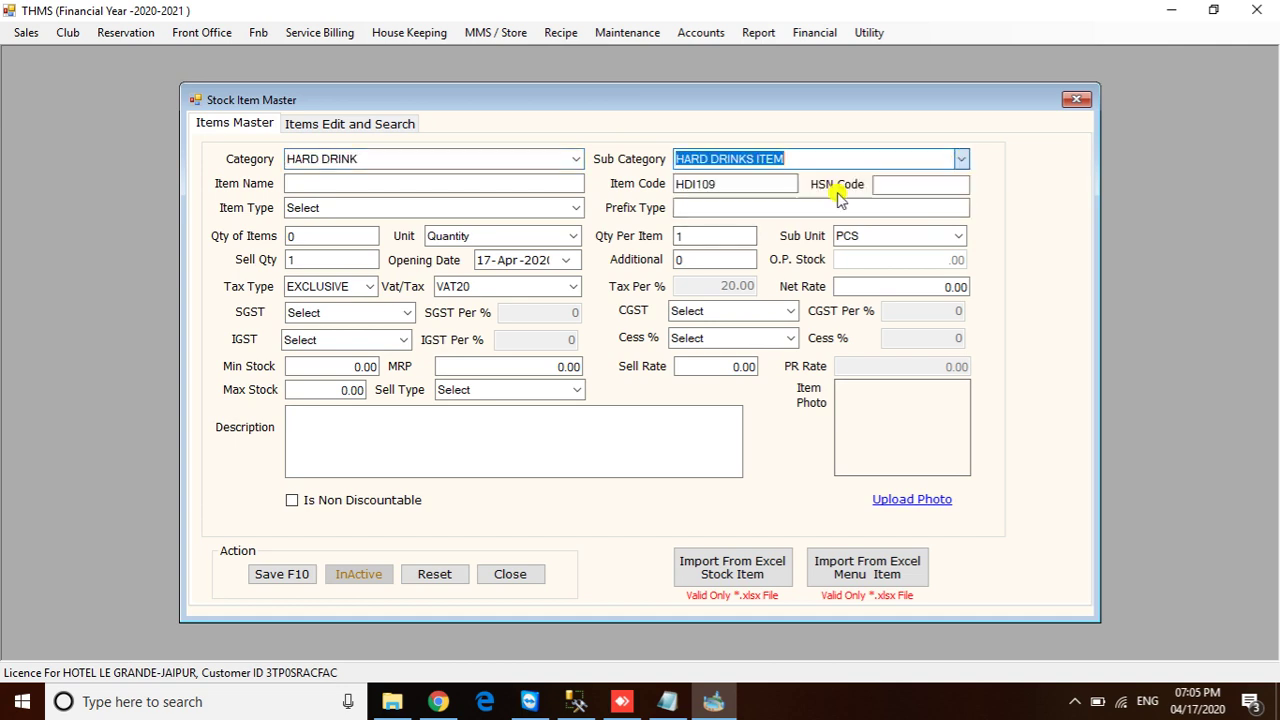
Set the item type to Recipe items, name the item KINGFISHER STRONG 650 ML and save it
click(576, 208)
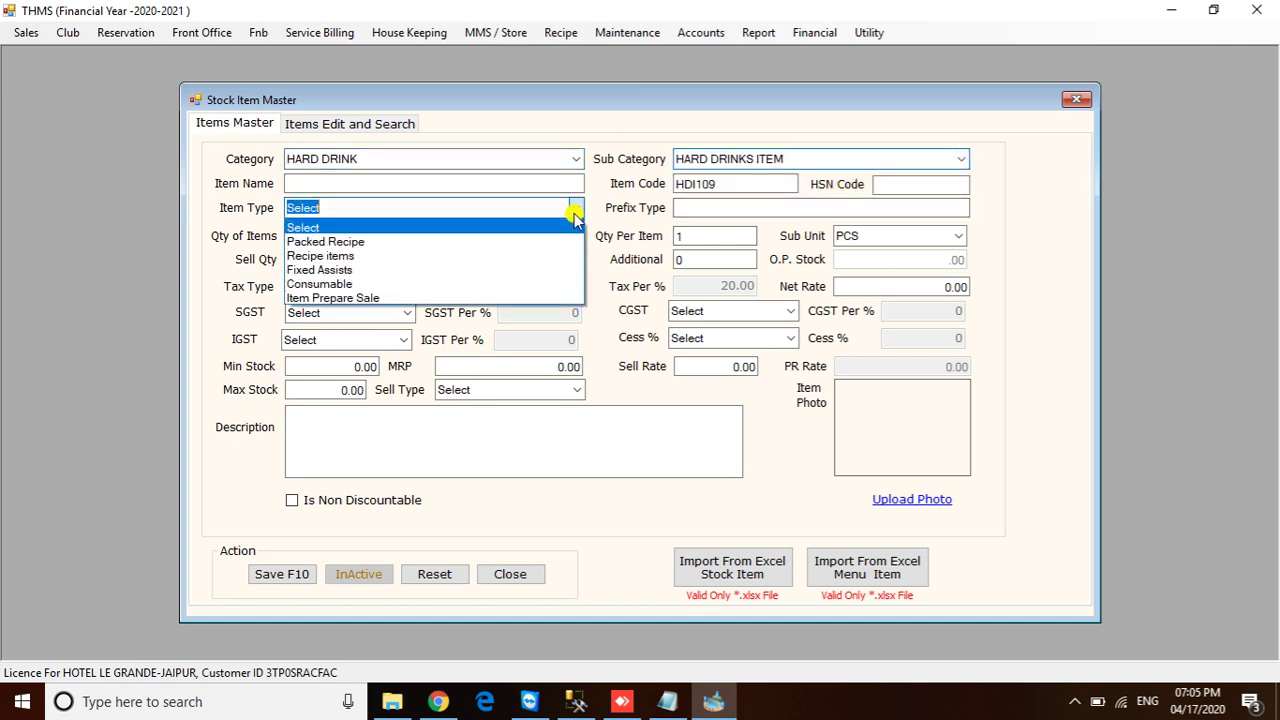
click(446, 257)
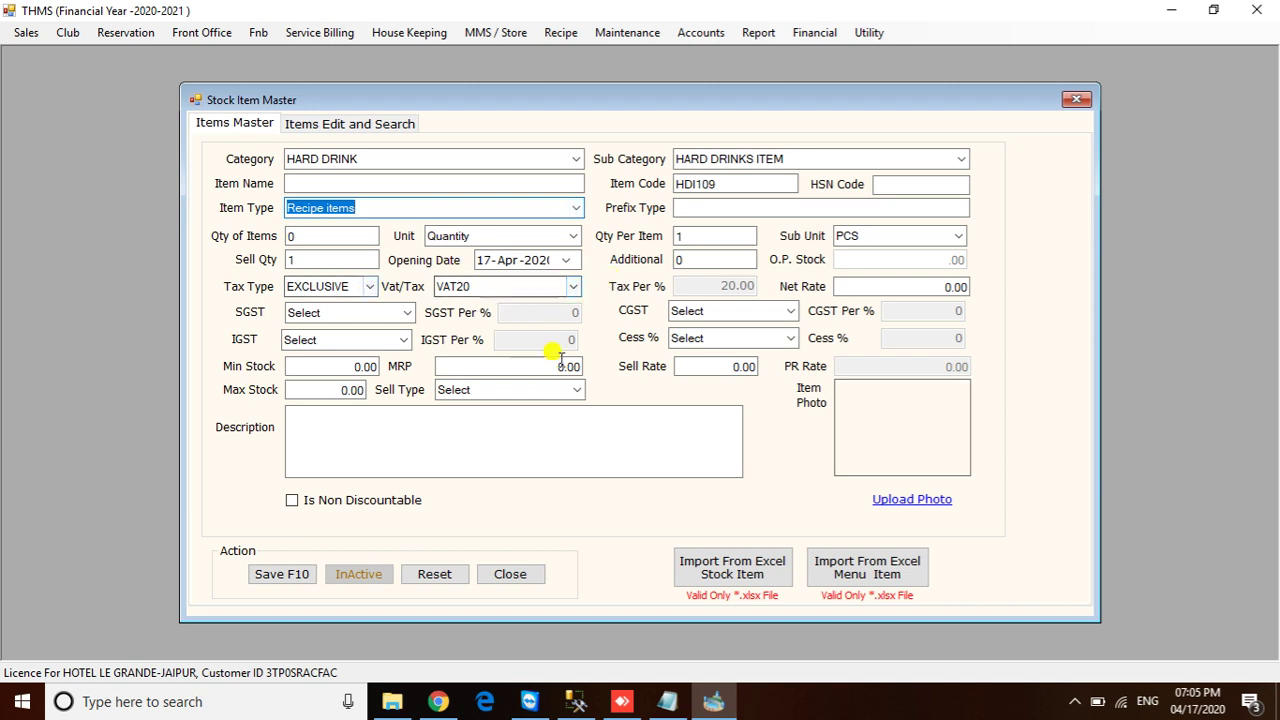
click(376, 183)
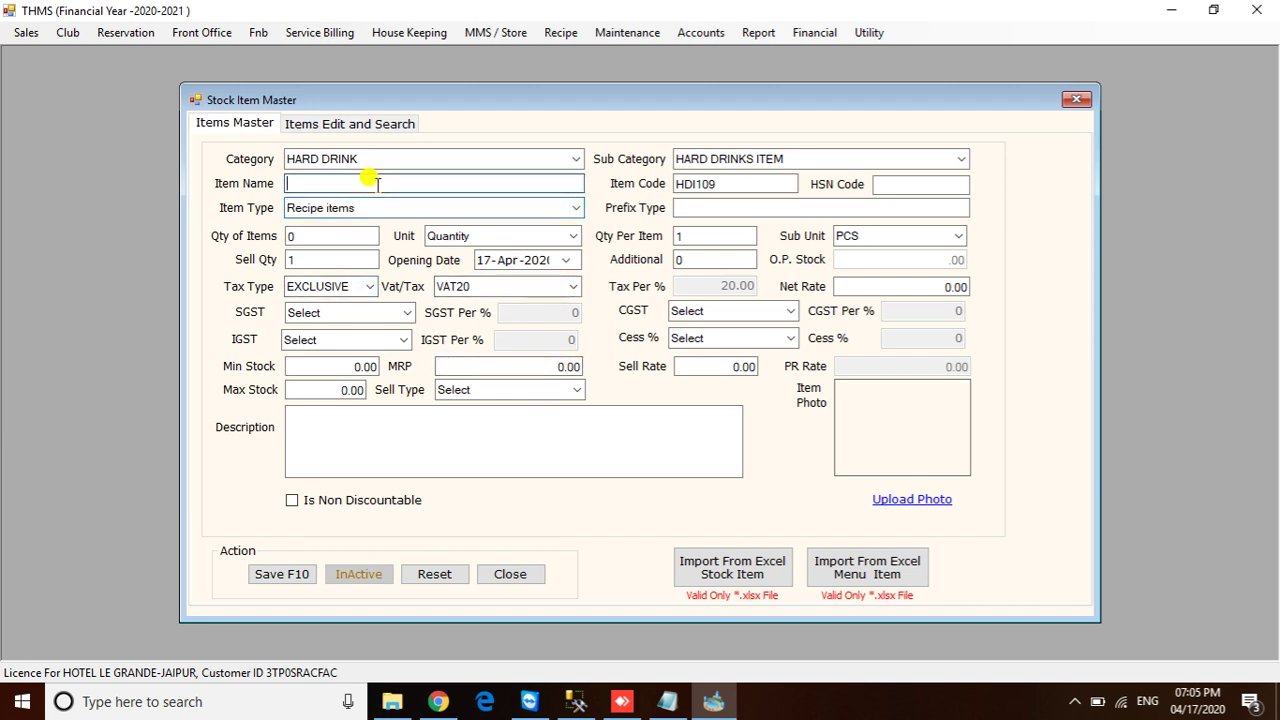
text(KINGFISHER STRONG 650 ML)
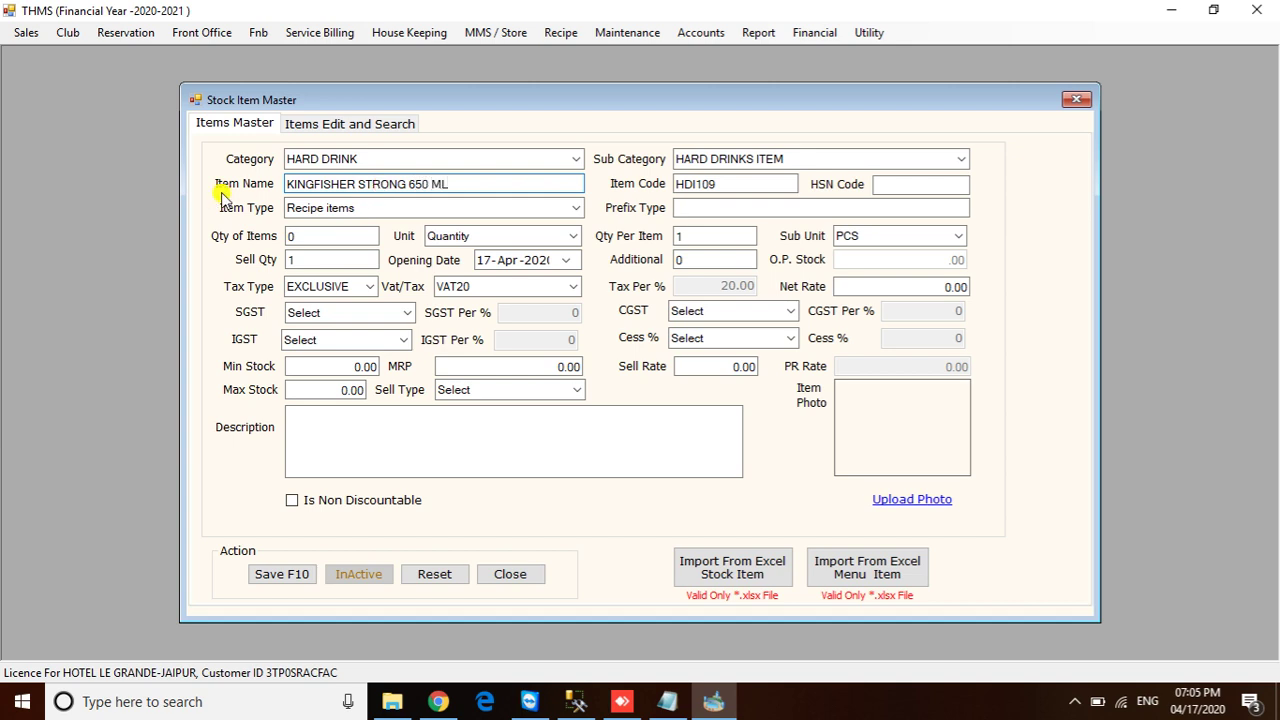
click(296, 573)
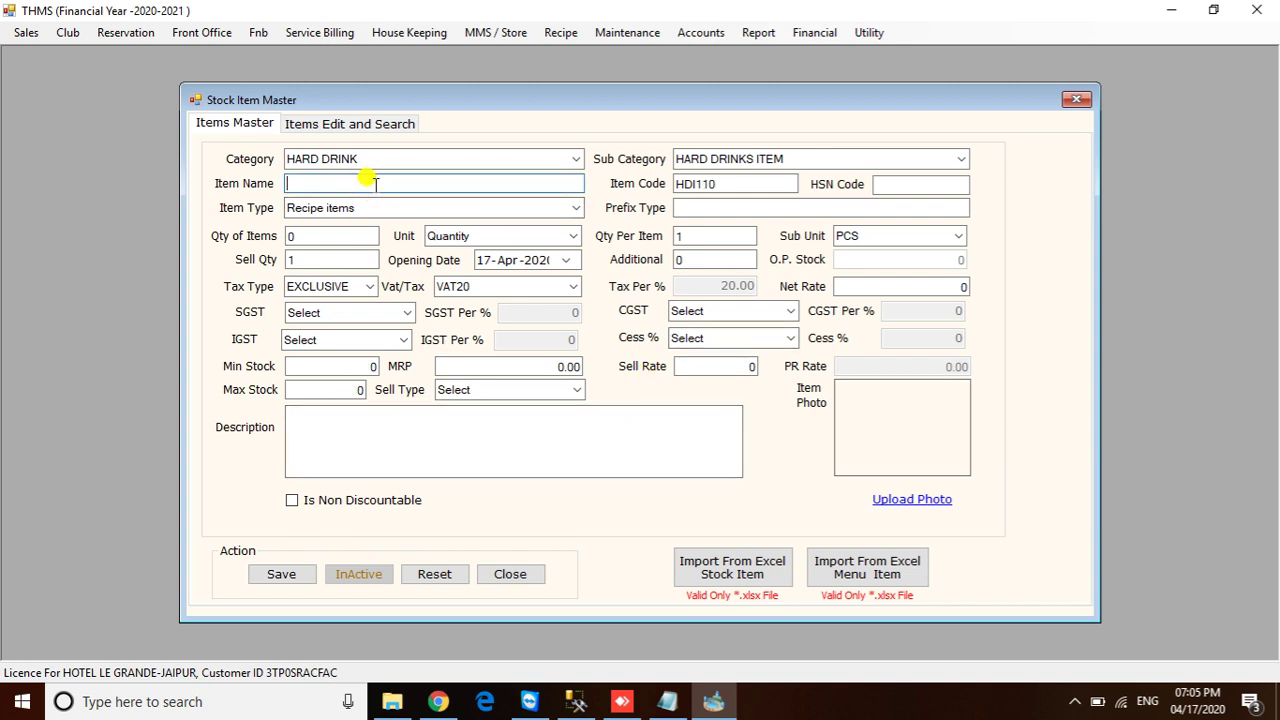
Add a second hard drink item named BACARDI RUM 750 ML and save it
text(BACARDI RUM 750 ML)
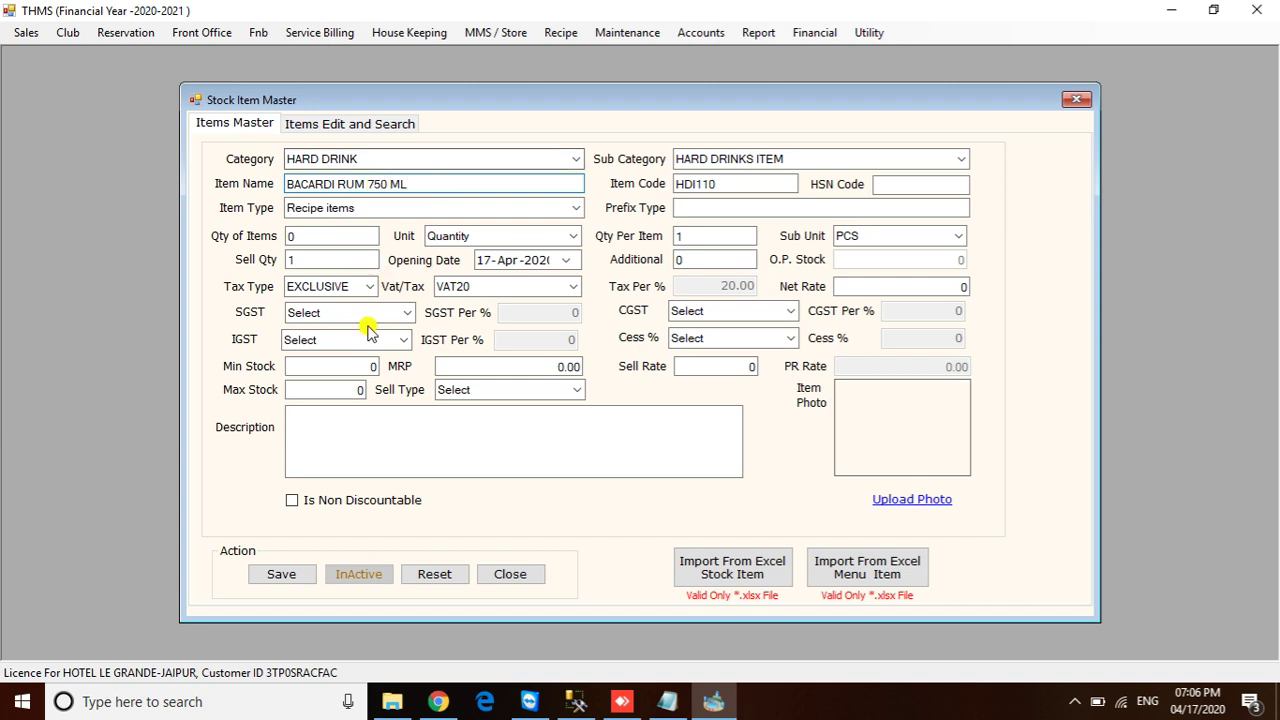
click(283, 576)
click(672, 404)
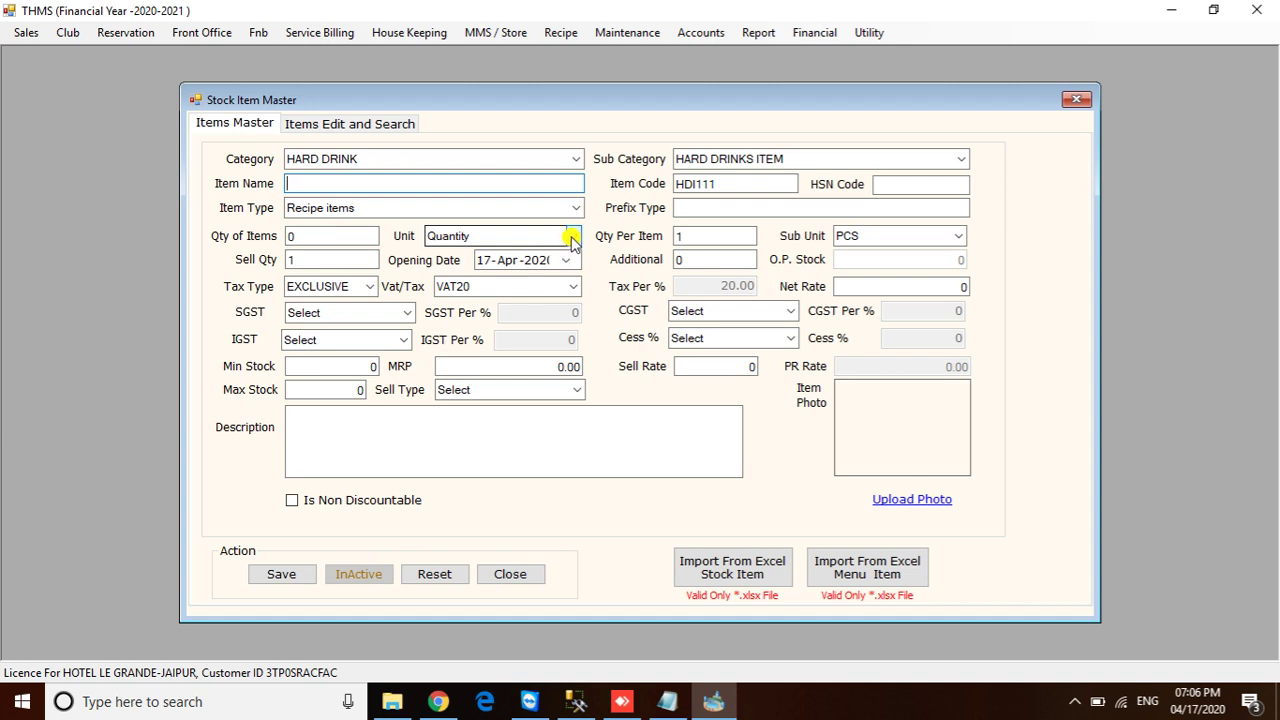
Search the existing stock items for KING and open KINGFISHER STRONG 650 ML for editing
click(330, 122)
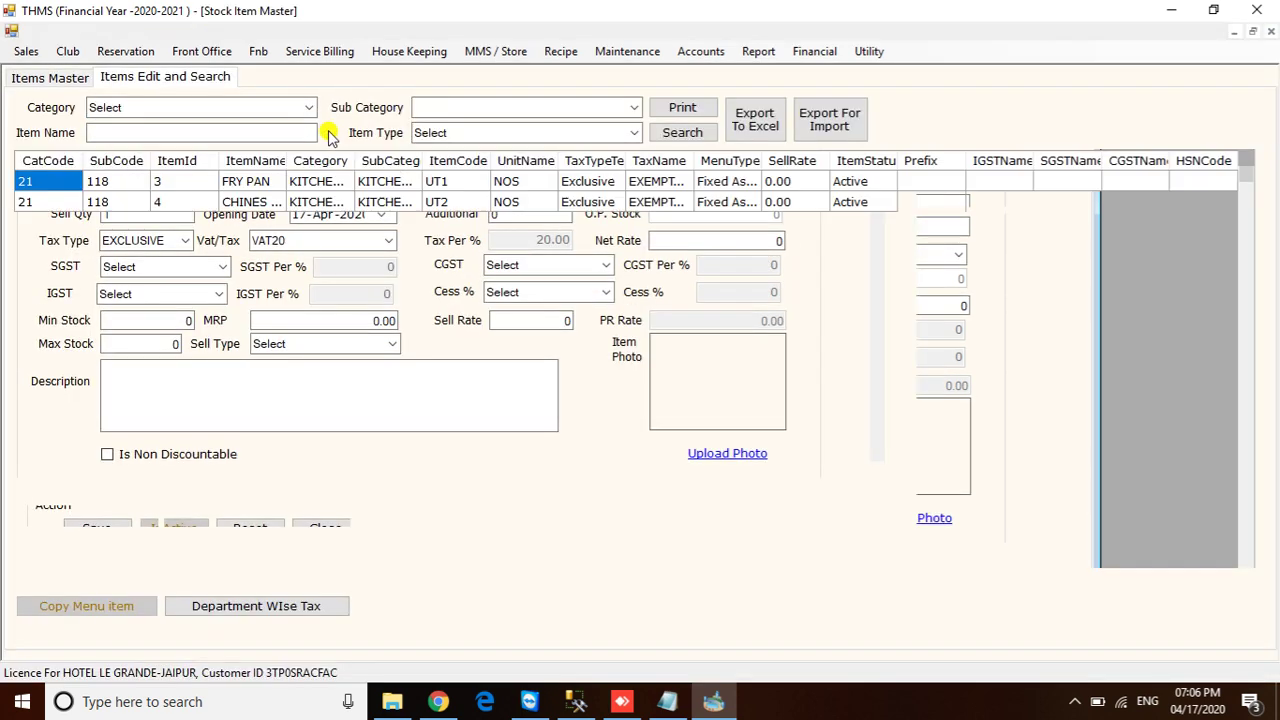
text(KING)
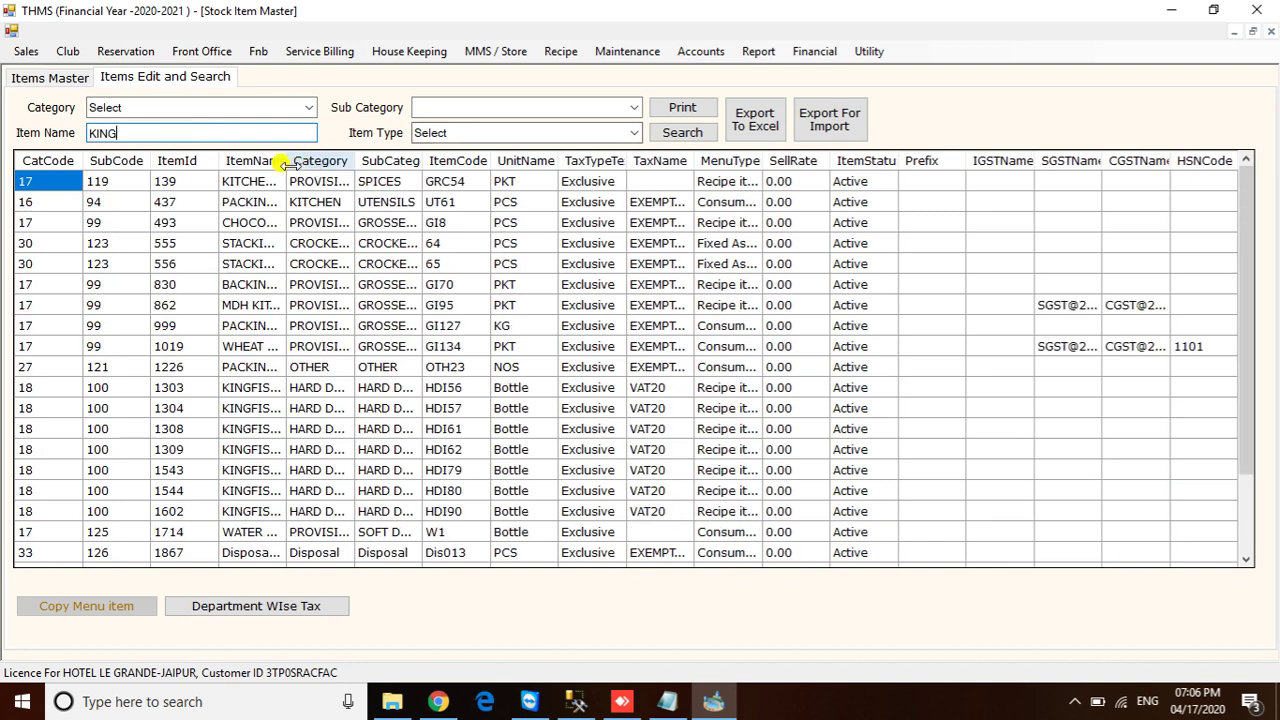
drag(283, 150, 489, 158)
scroll(386, 363, down, 2)
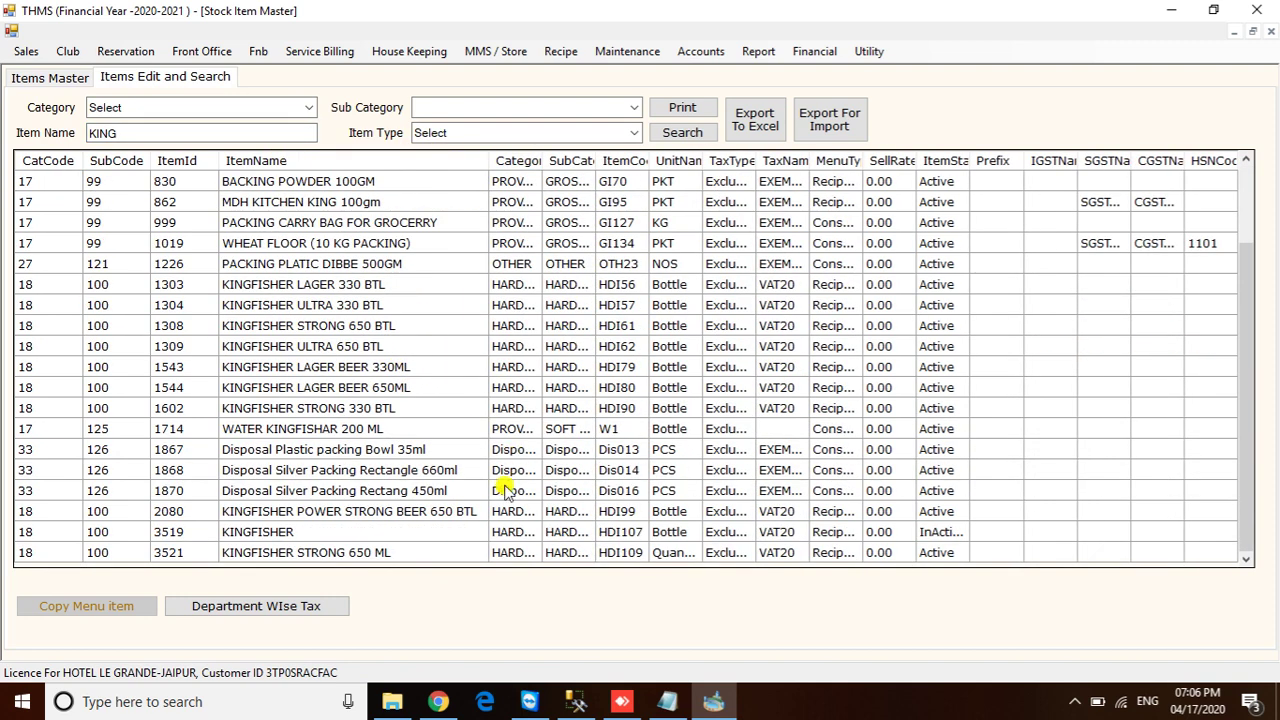
double_click(372, 552)
Set both the unit and the sub unit of KINGFISHER STRONG 650 ML to Bottle and update the item
click(571, 236)
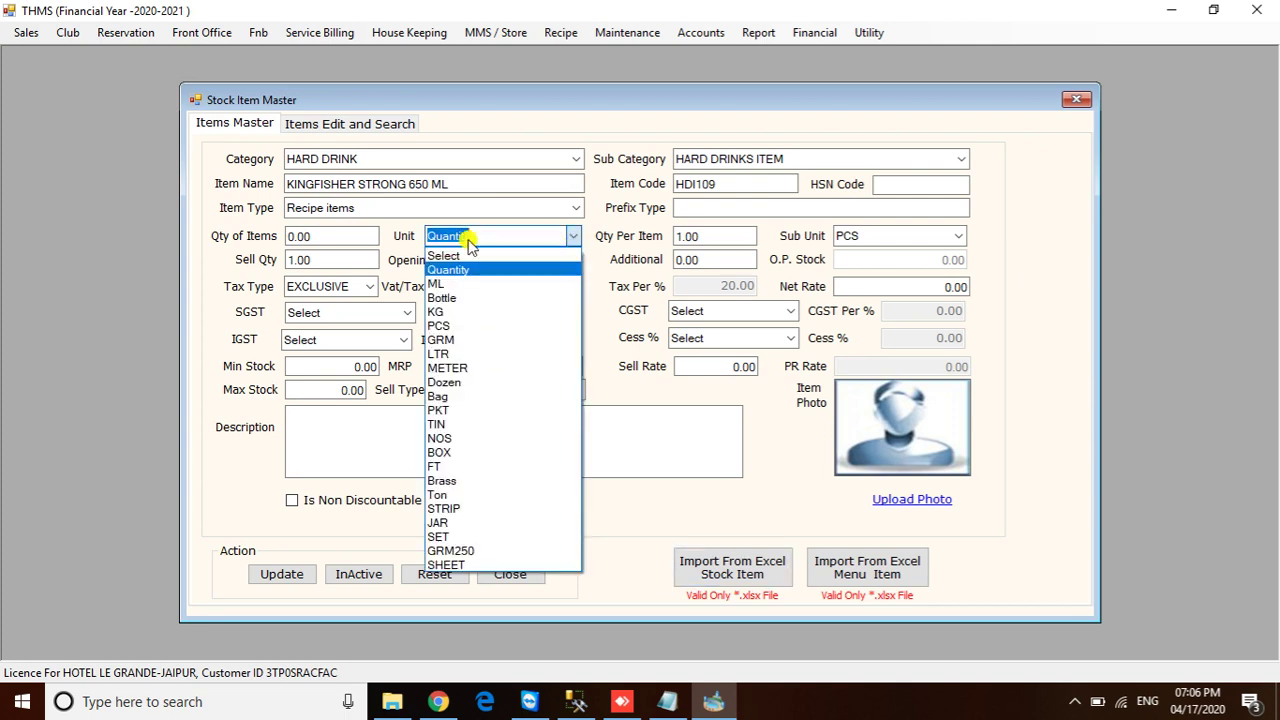
click(465, 302)
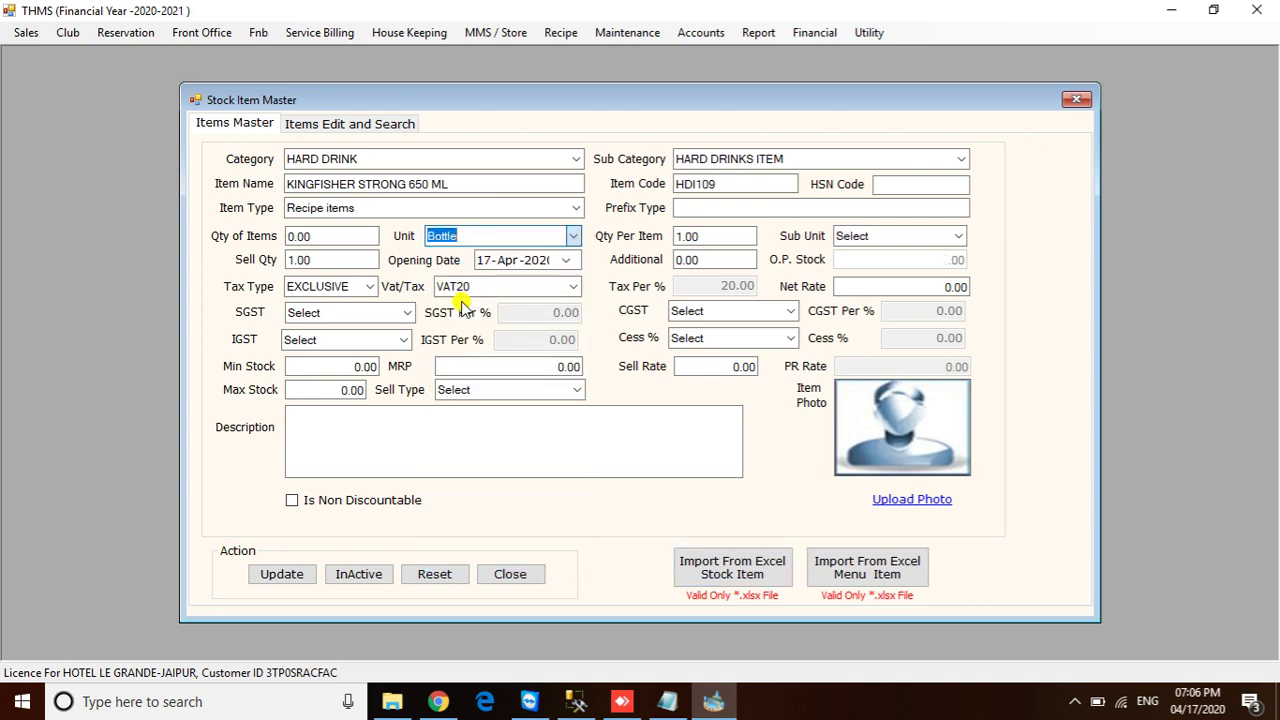
click(958, 238)
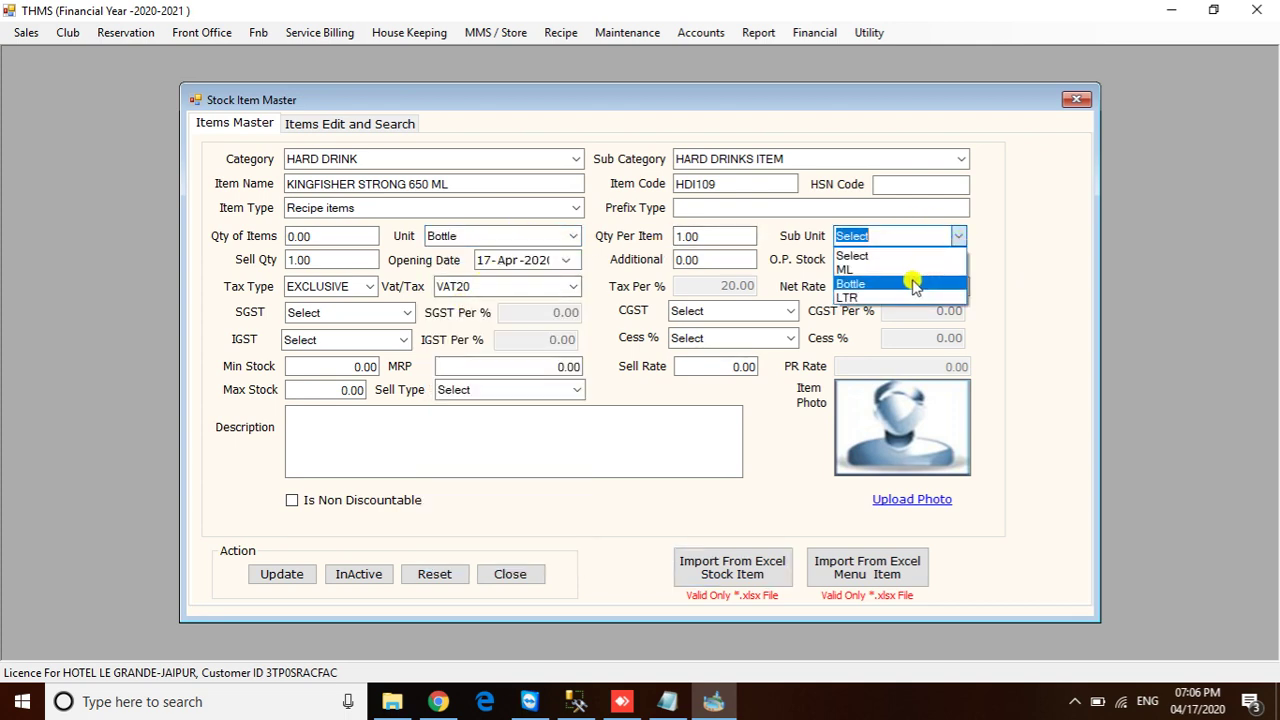
click(857, 286)
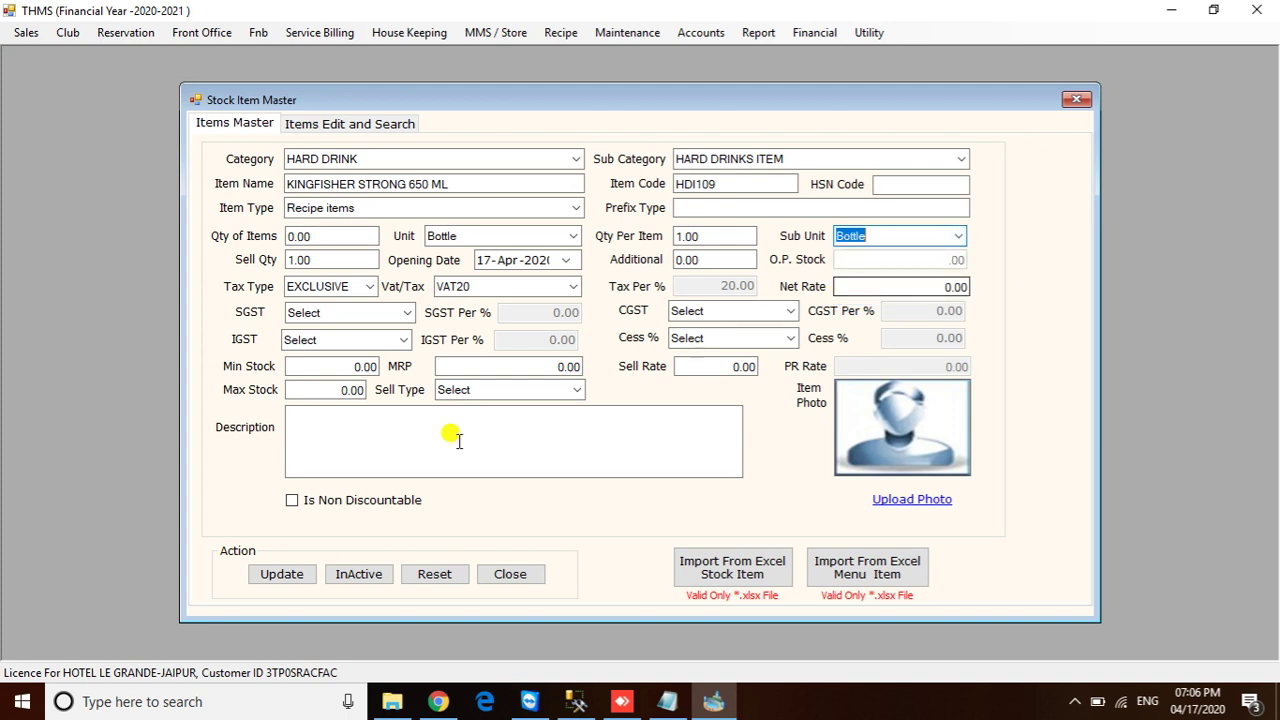
click(268, 577)
click(676, 404)
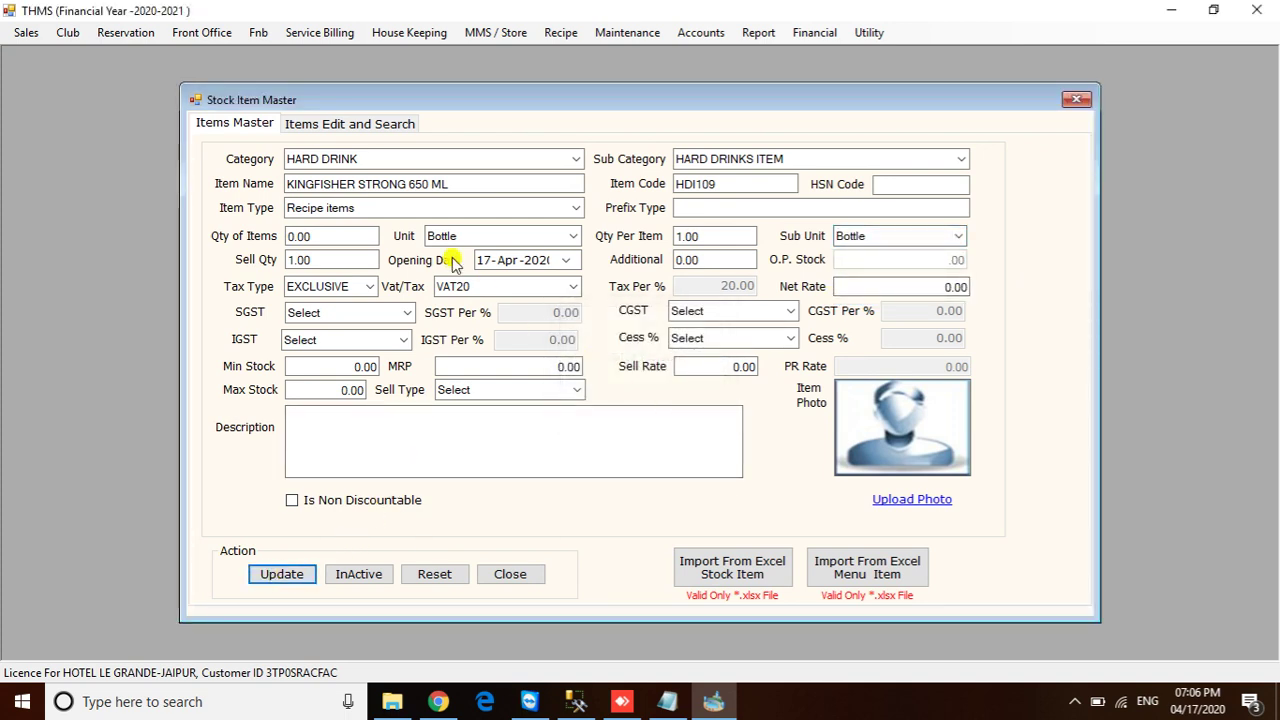
Search the existing stock items for BACARD and open BACARDI RUM 750 ML for editing
click(390, 125)
drag(163, 129, 5, 130)
text(B)
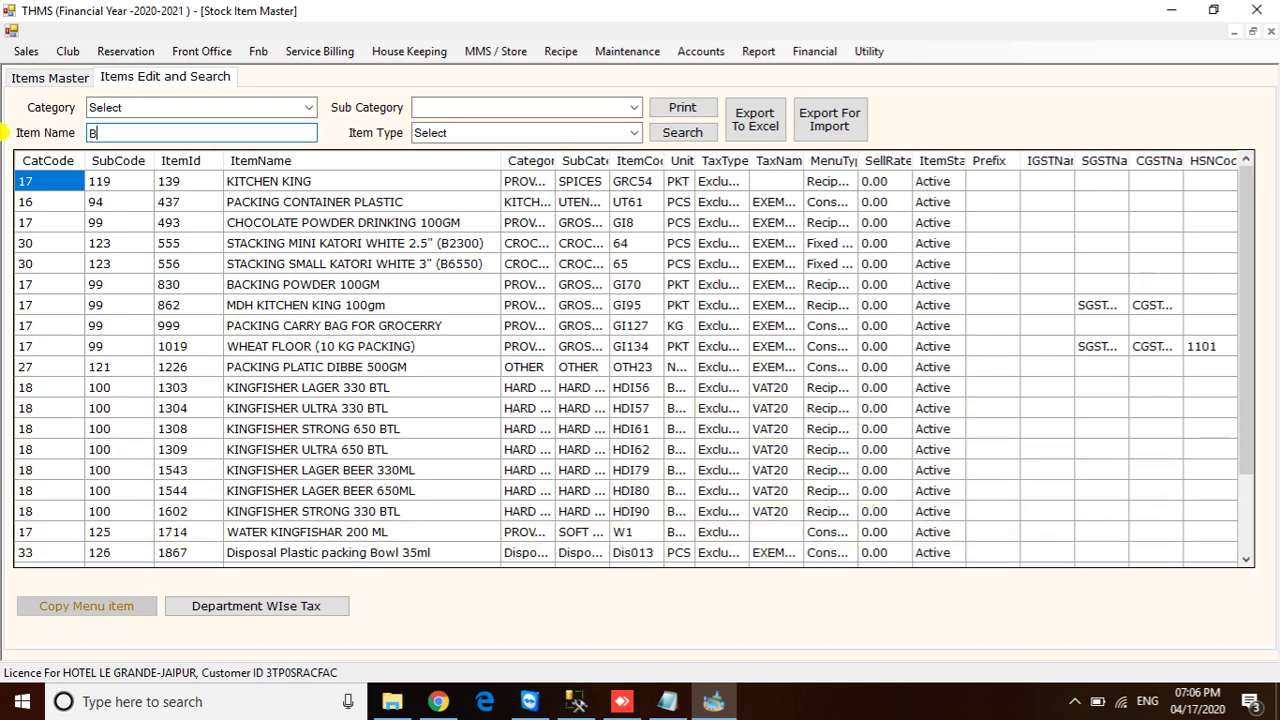
text(ACARD)
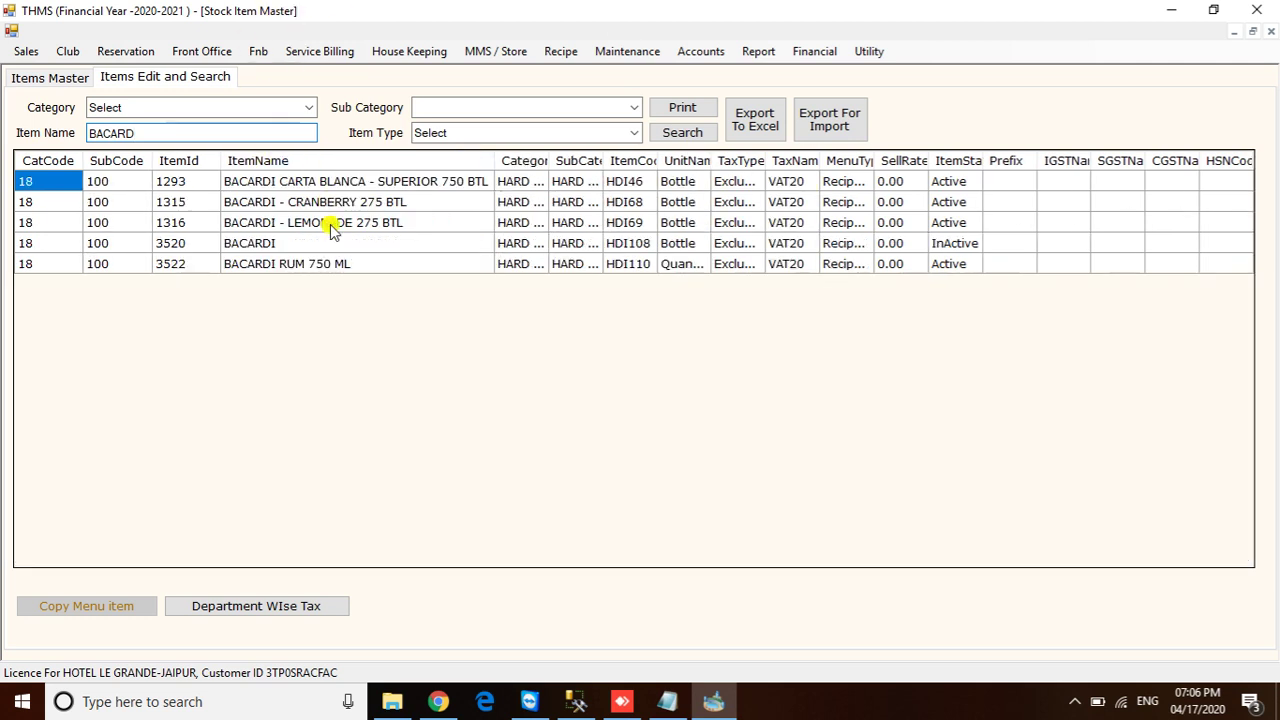
double_click(306, 263)
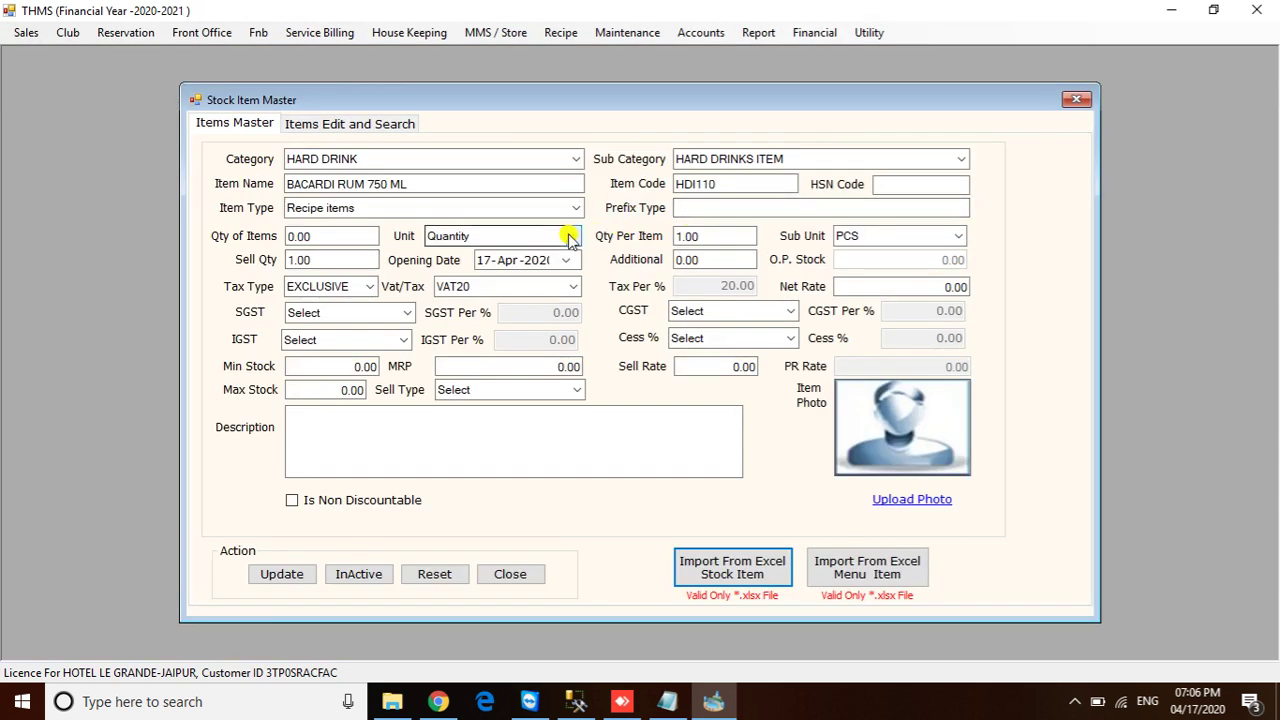
Set BACARDI RUM 750 ML to unit Bottle, sub unit ML and 750 per item, and update the item
click(570, 237)
click(455, 284)
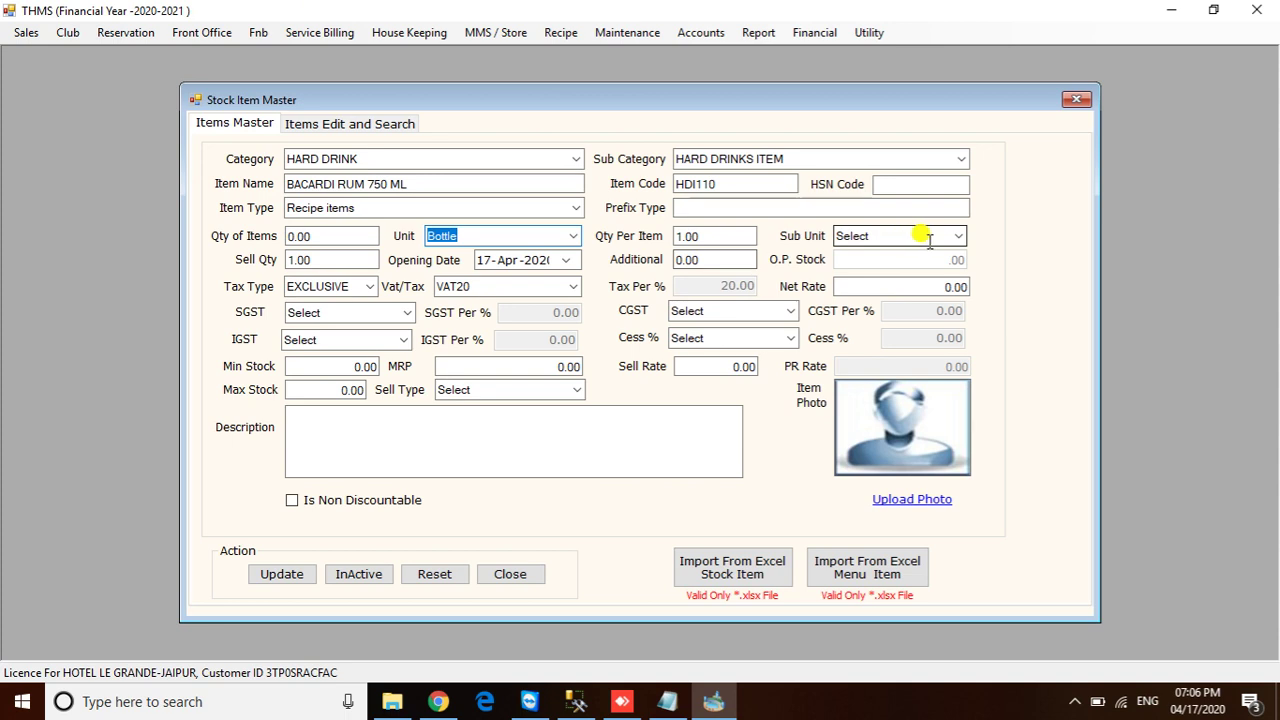
click(960, 236)
click(855, 270)
click(733, 236)
drag(733, 236, 652, 235)
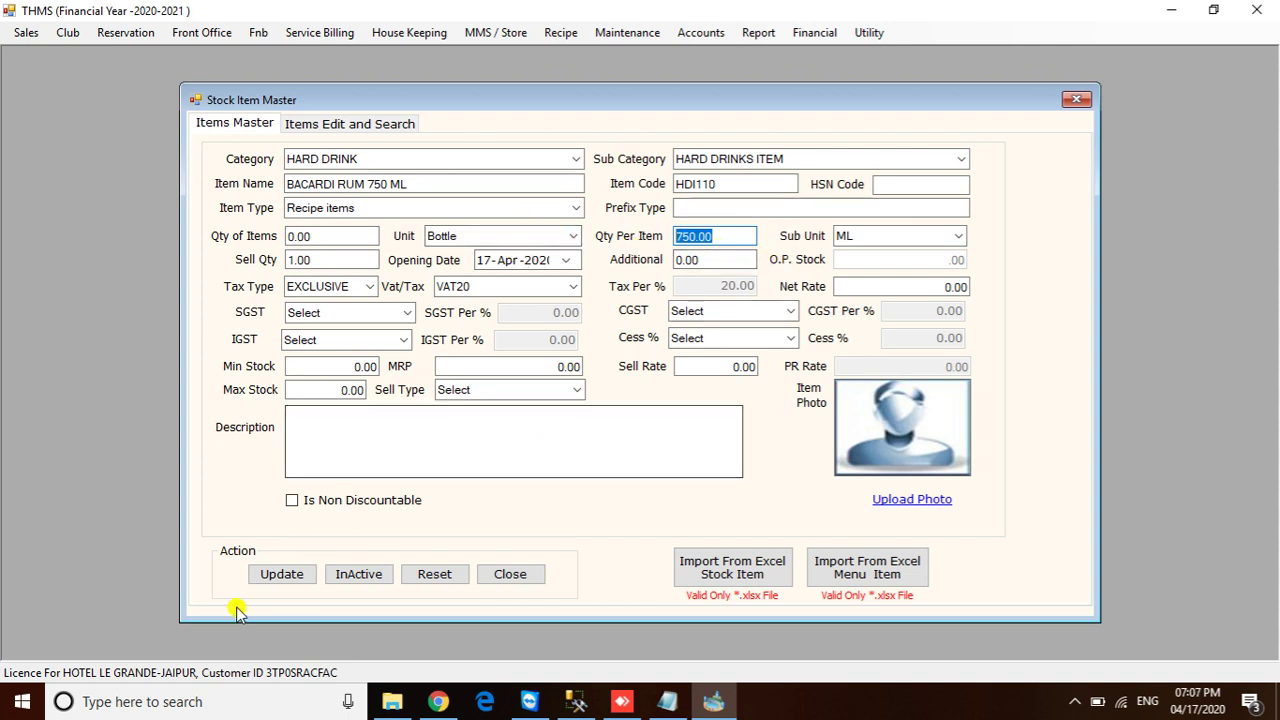
click(284, 574)
click(676, 403)
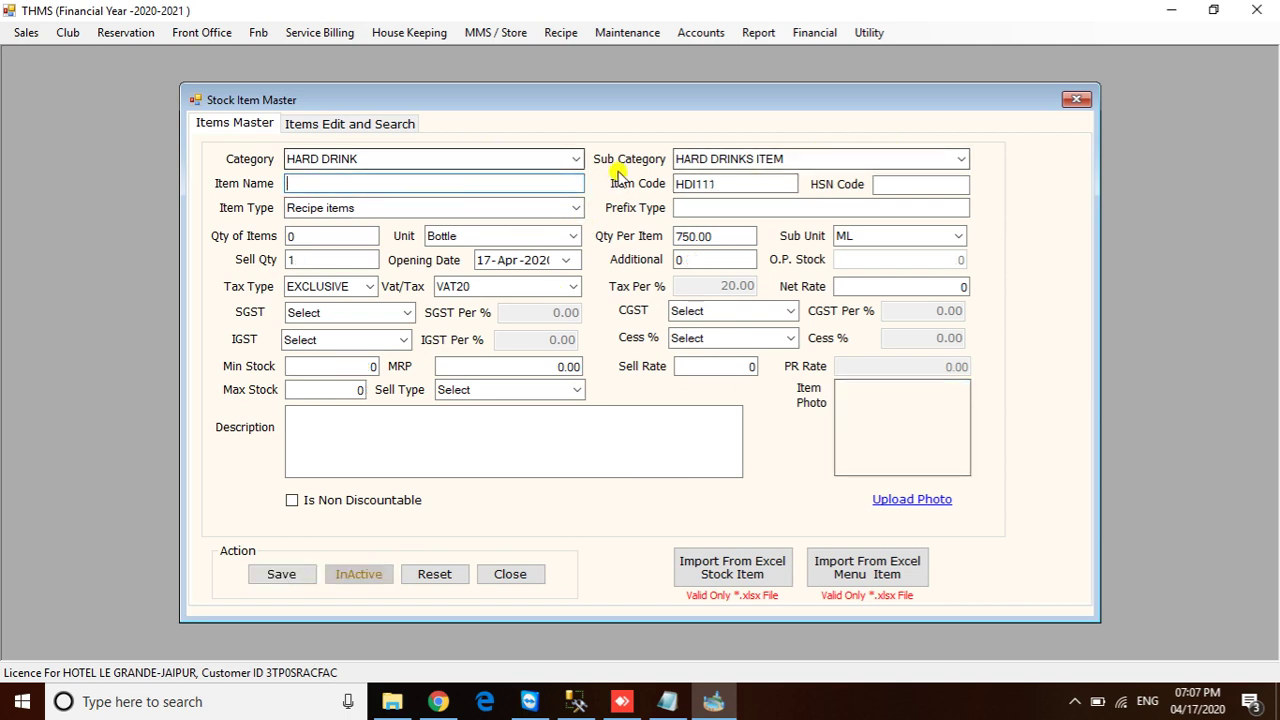
Start a new item named PANEER in category PROVISIONS with sub category DAIRY PRODUCT
click(576, 159)
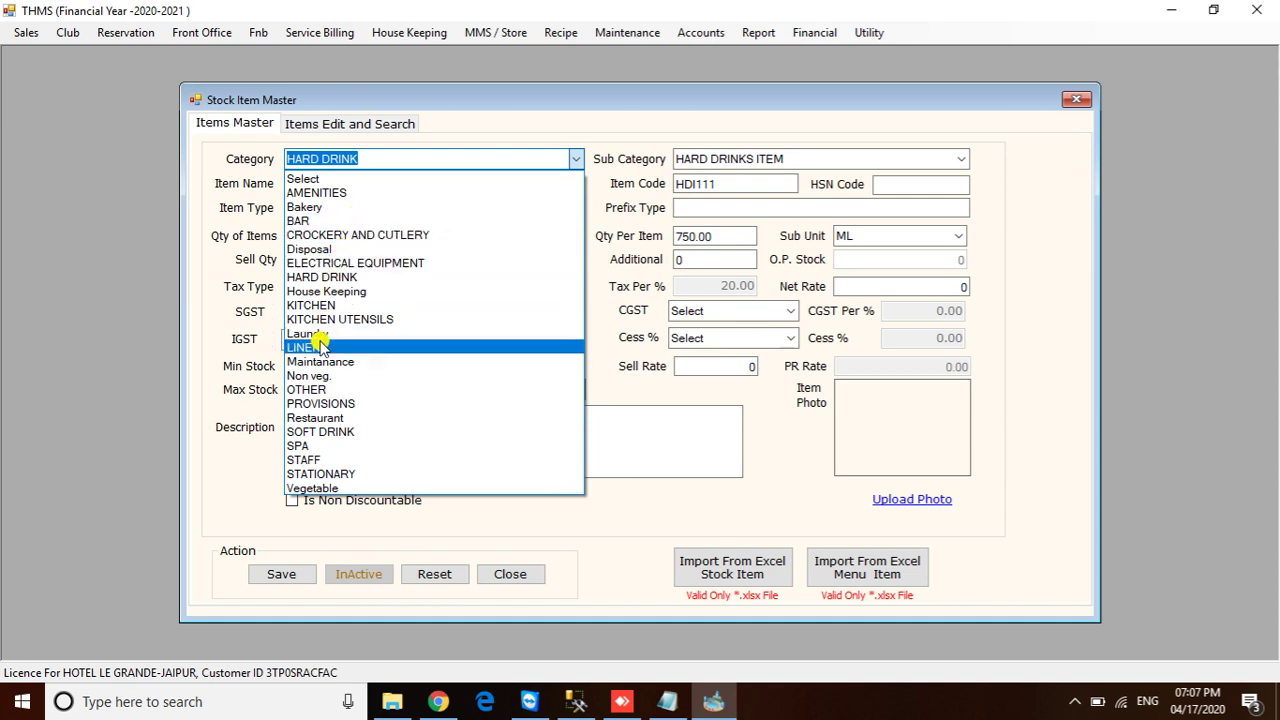
click(320, 403)
click(960, 159)
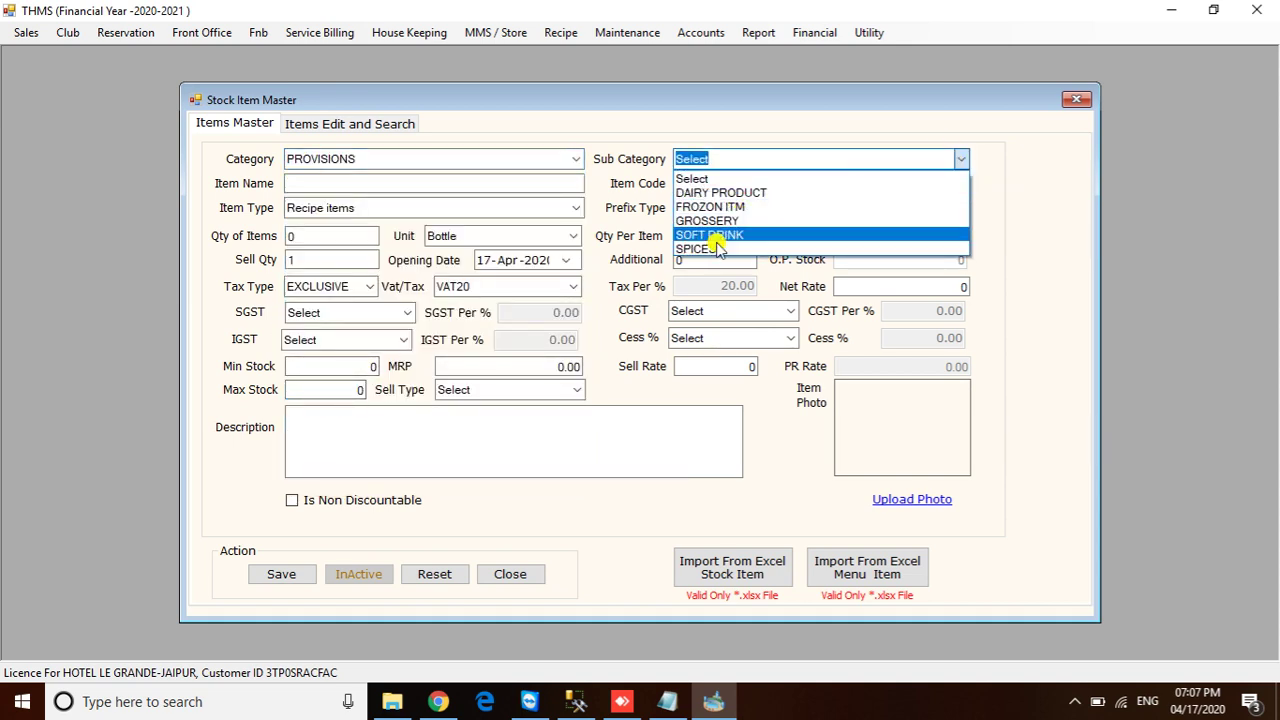
click(745, 193)
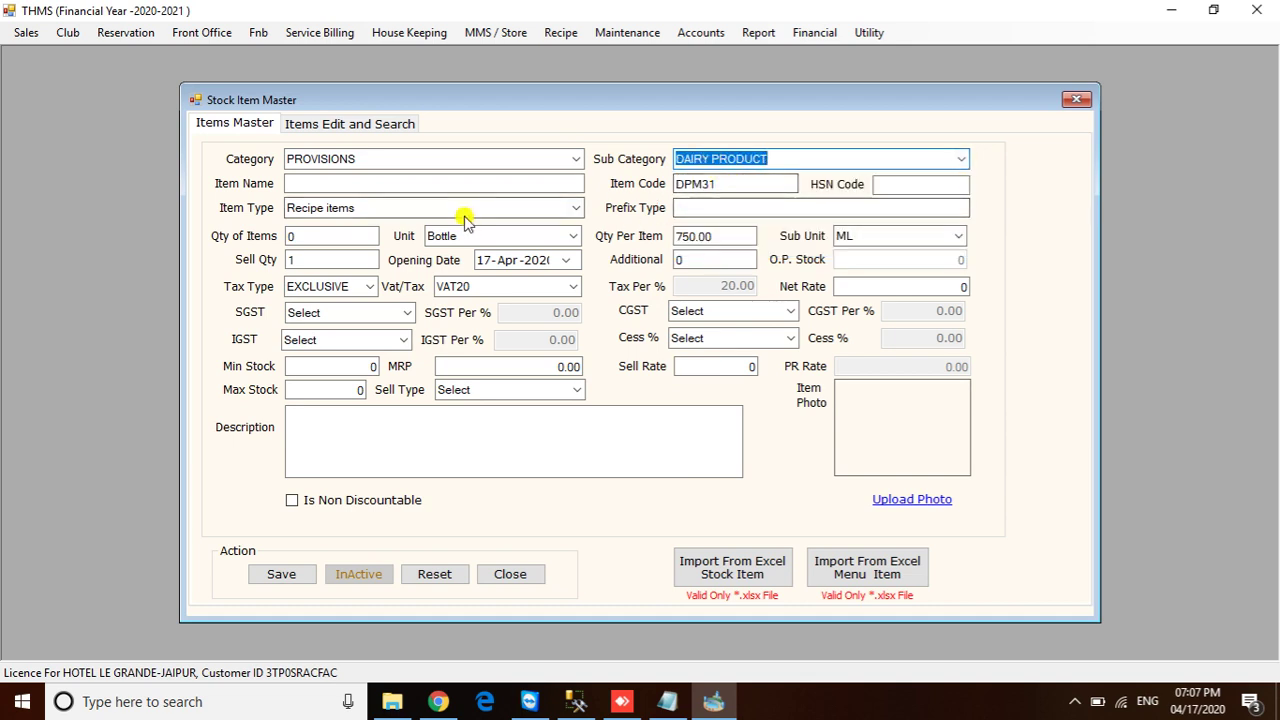
click(426, 183)
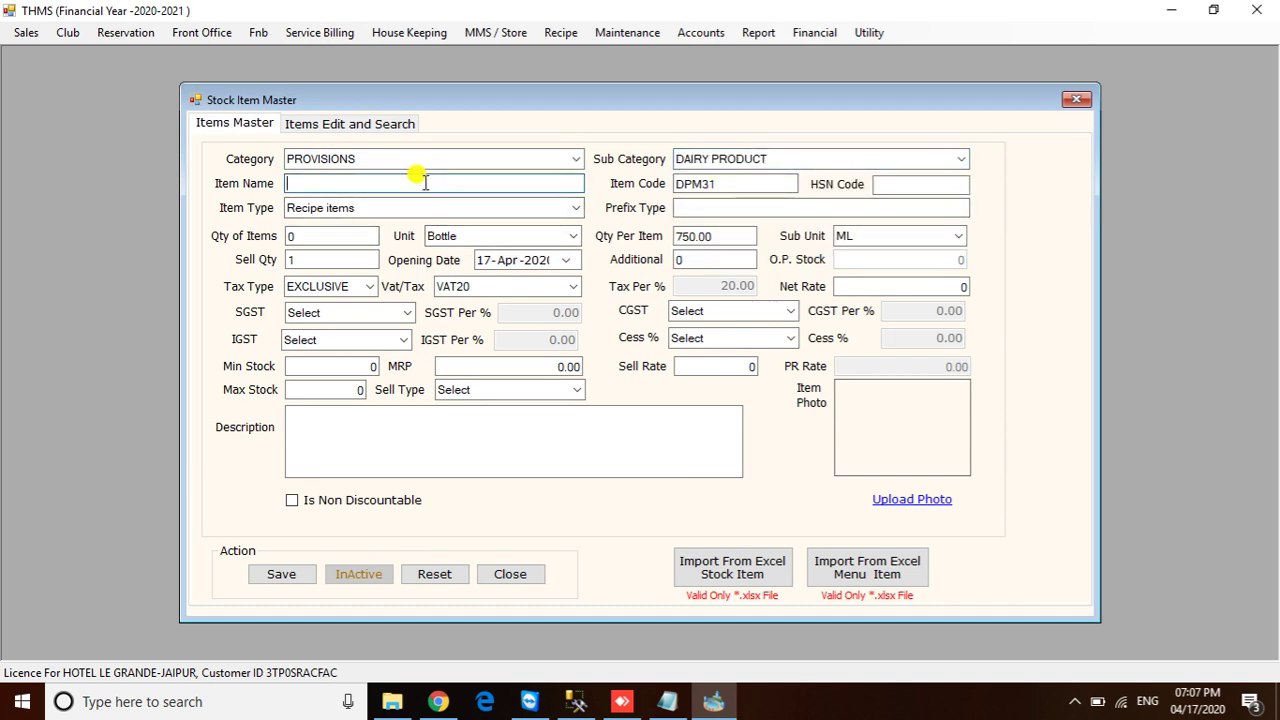
text(PANEER)
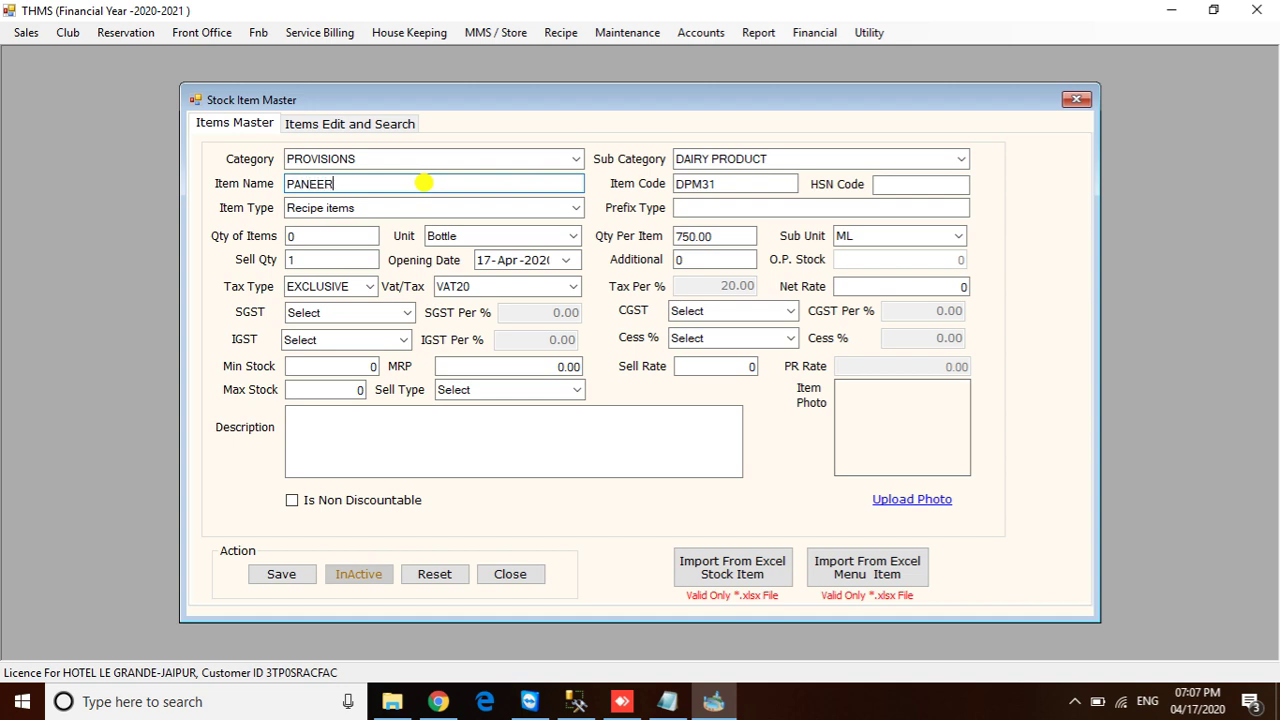
Set PANEER to item type Recipe items, unit KG and sub unit GRM, and save the item
click(574, 209)
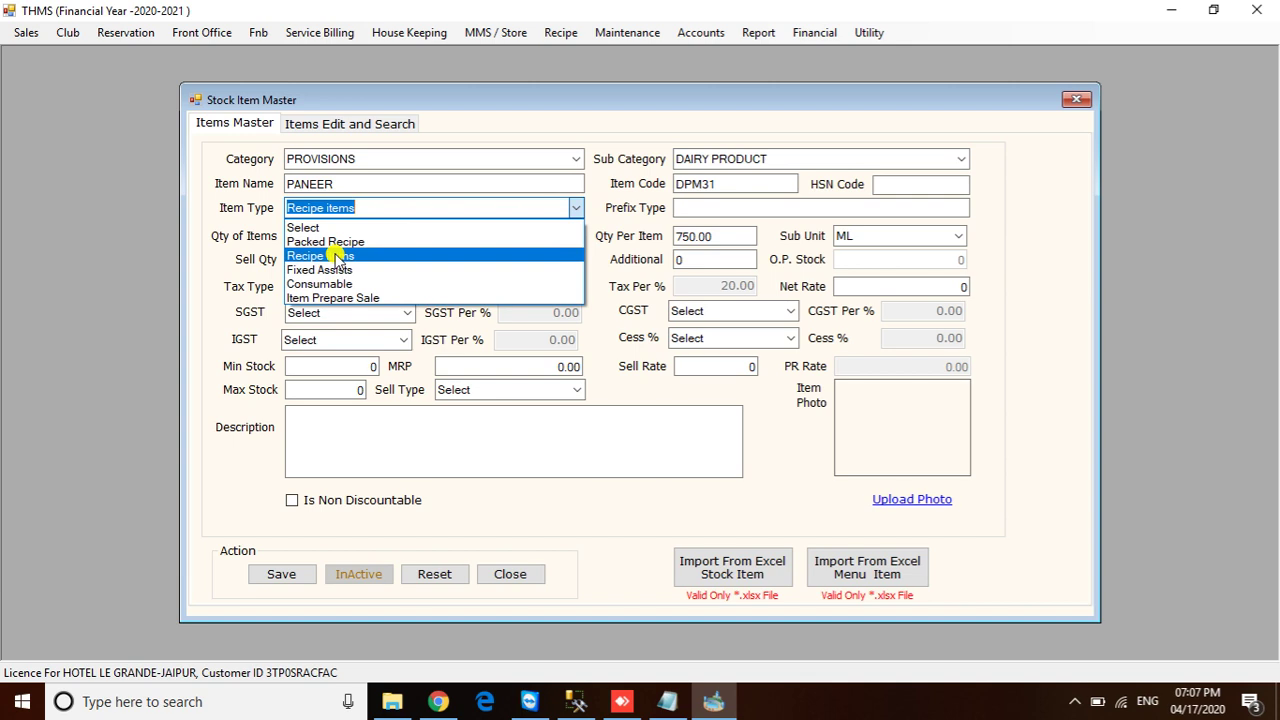
click(330, 258)
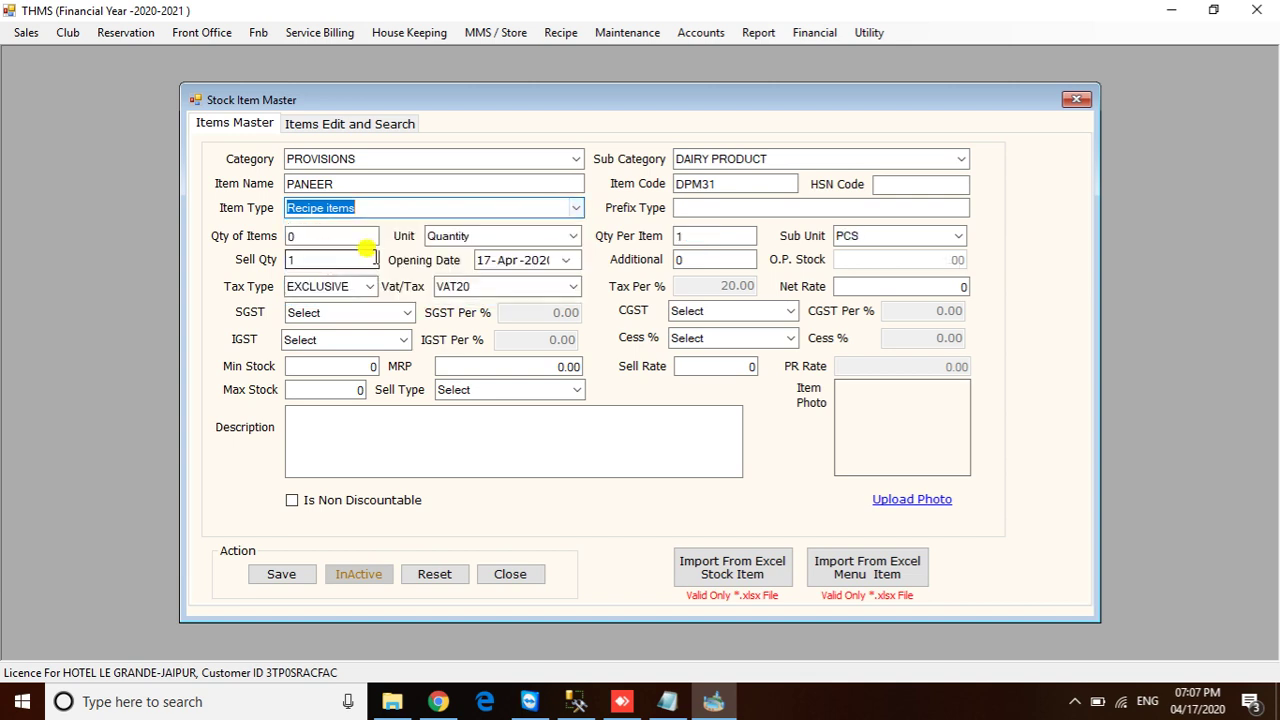
click(576, 237)
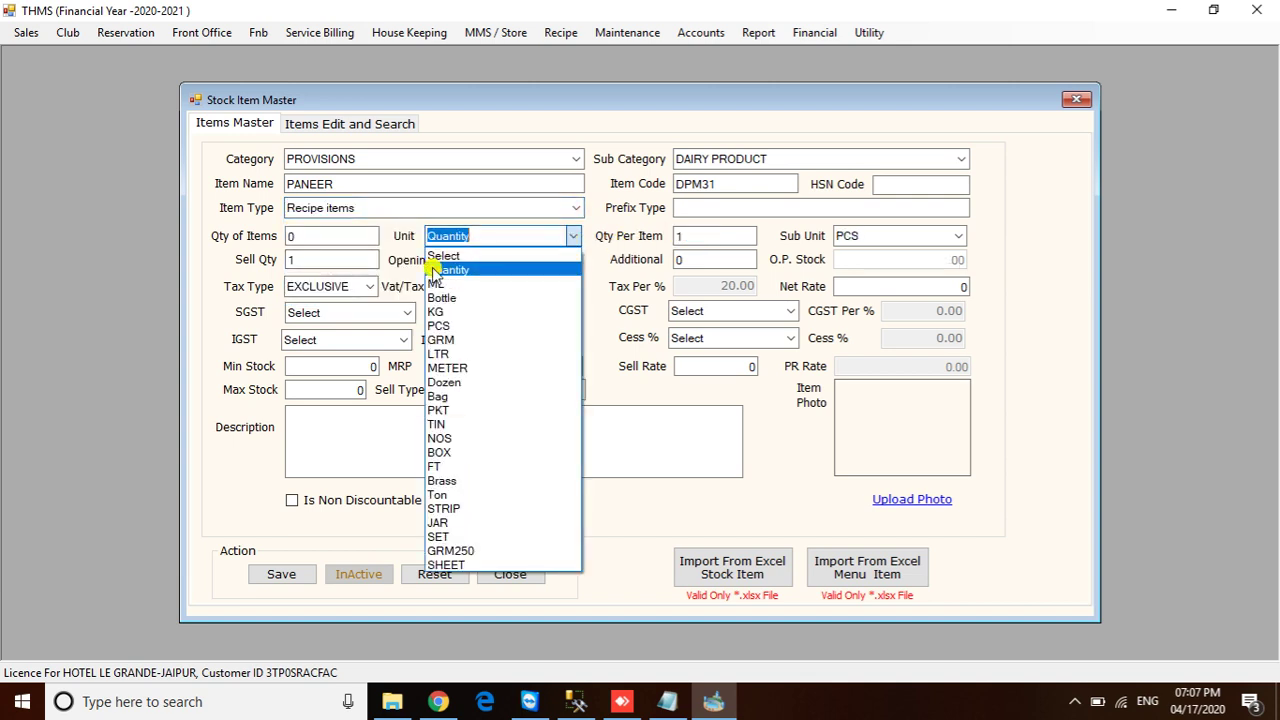
click(449, 316)
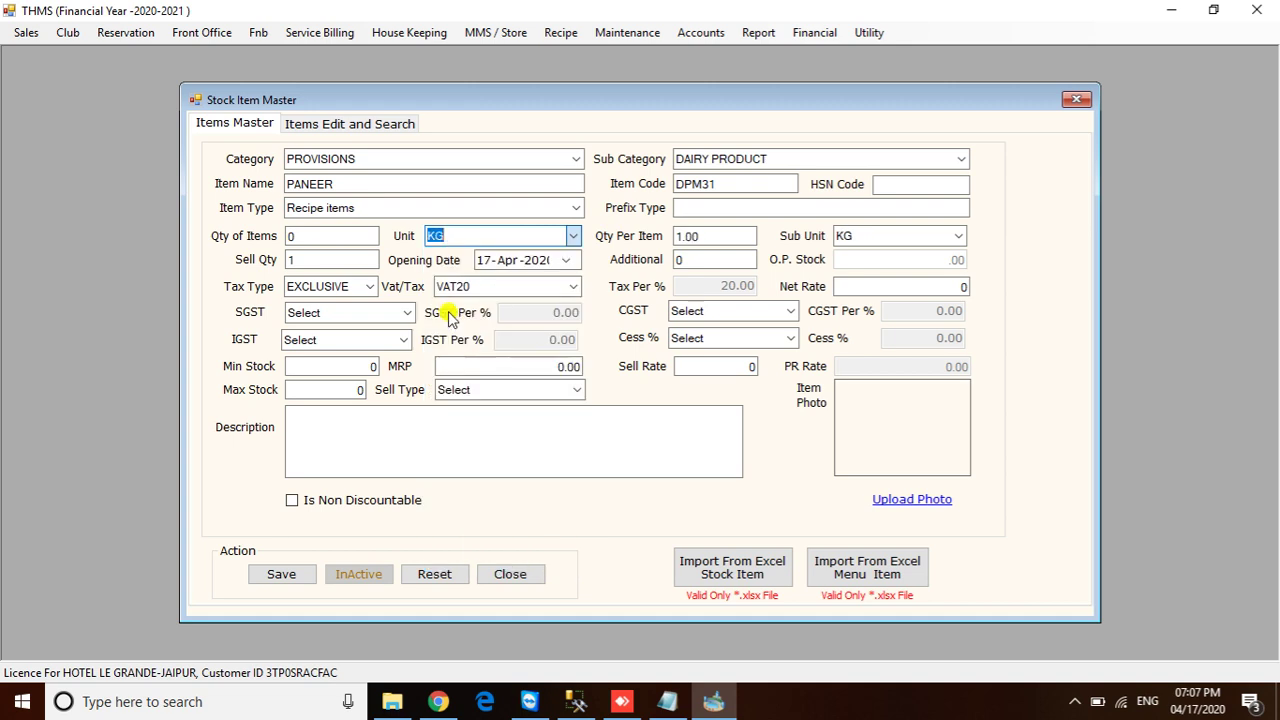
click(958, 237)
click(866, 285)
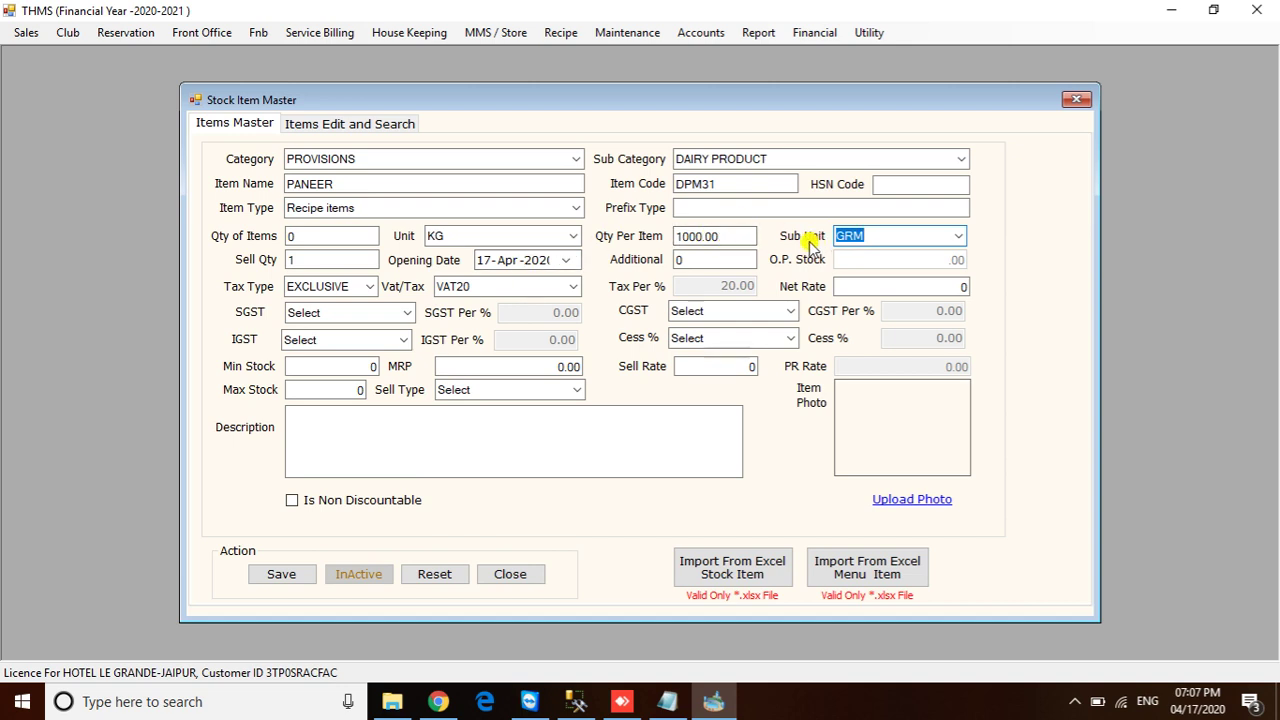
click(283, 574)
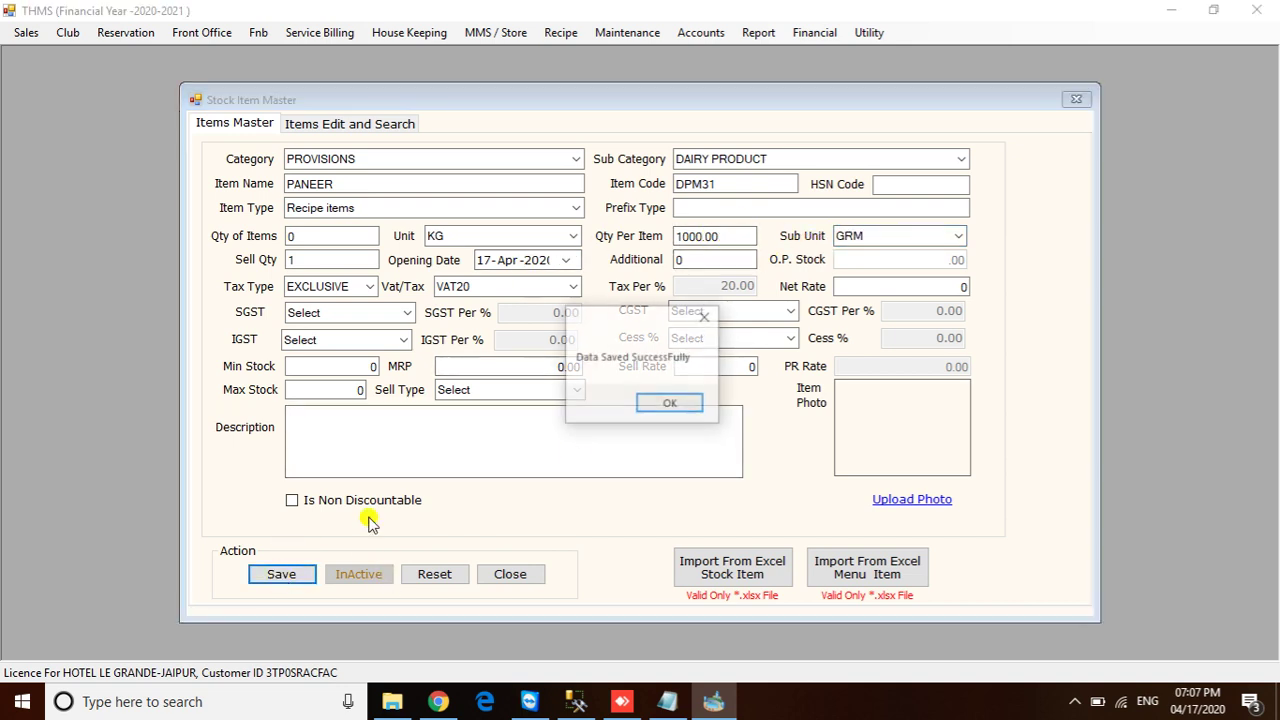
click(666, 405)
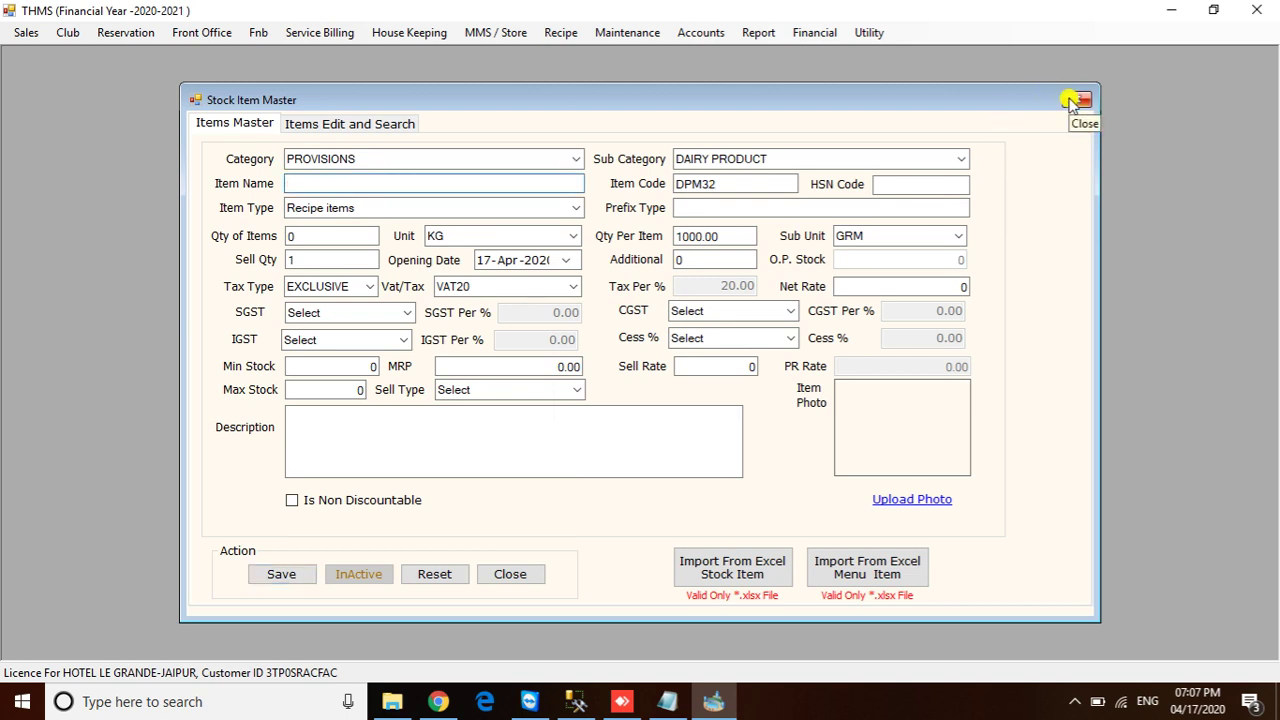
Close the Stock Item Master and start a new recipe for KINGFISHER STRONG (650 ML)
click(1073, 102)
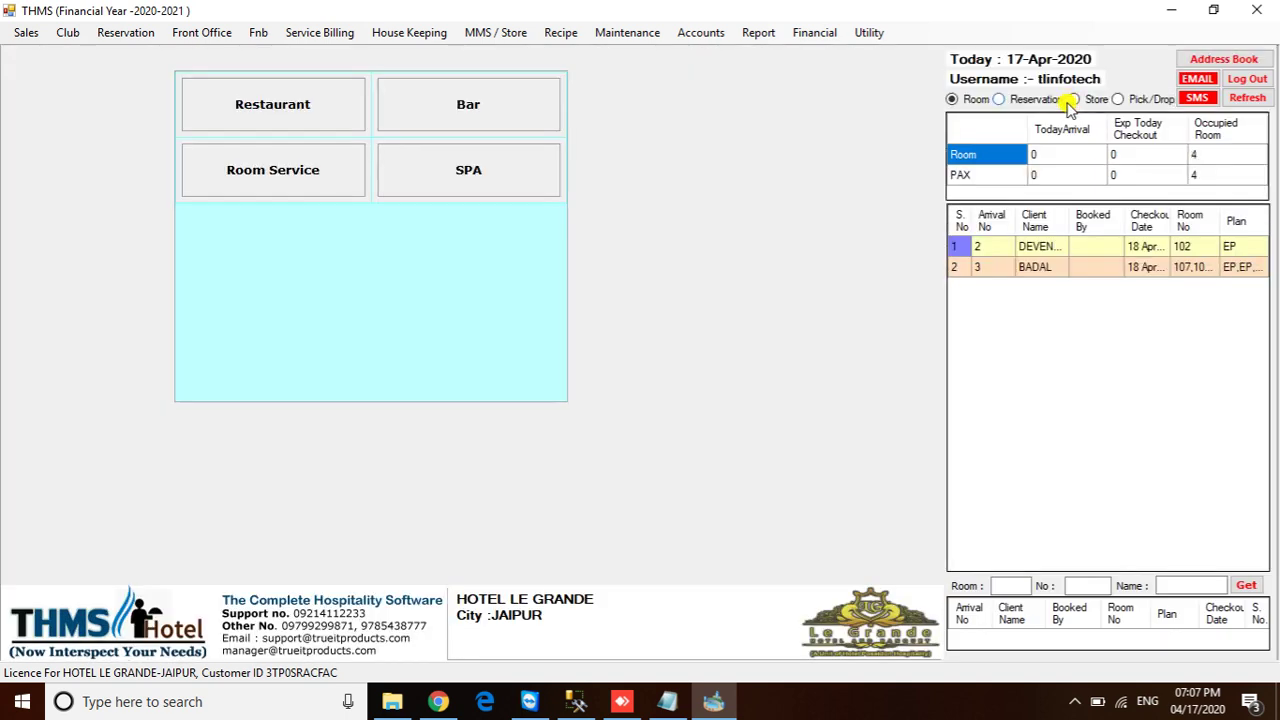
click(555, 37)
mouse_move(617, 52)
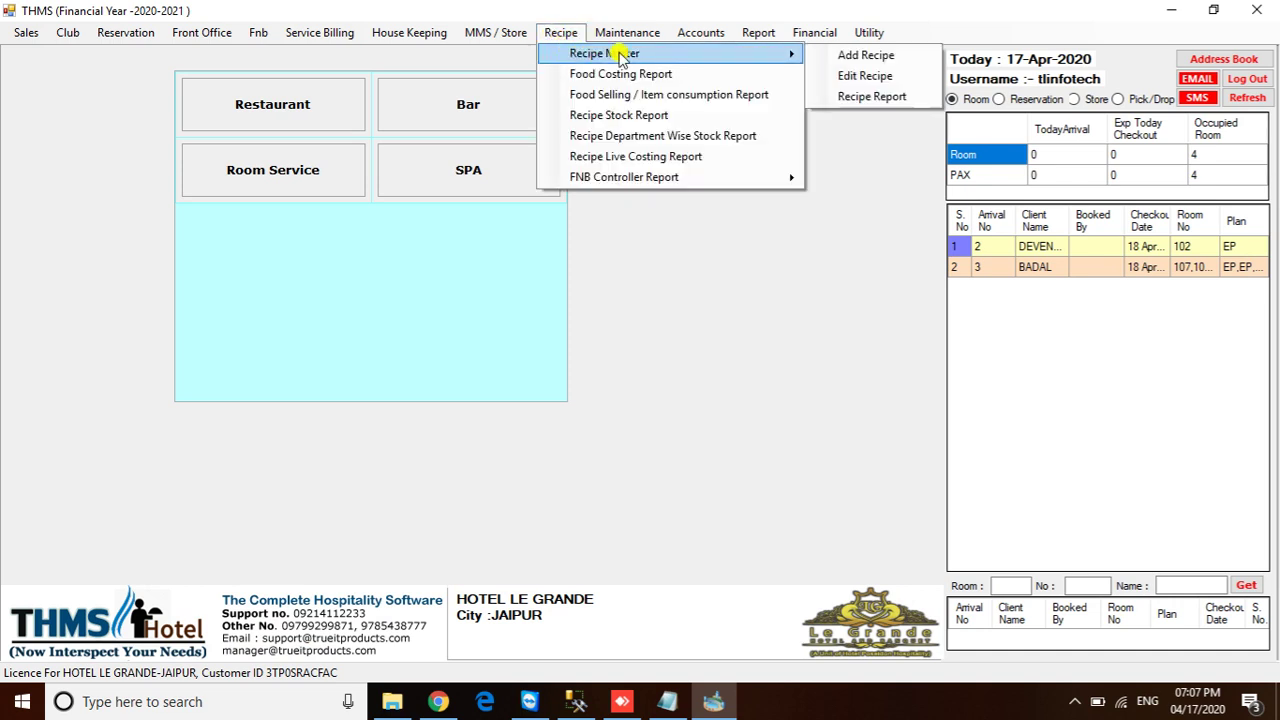
click(862, 56)
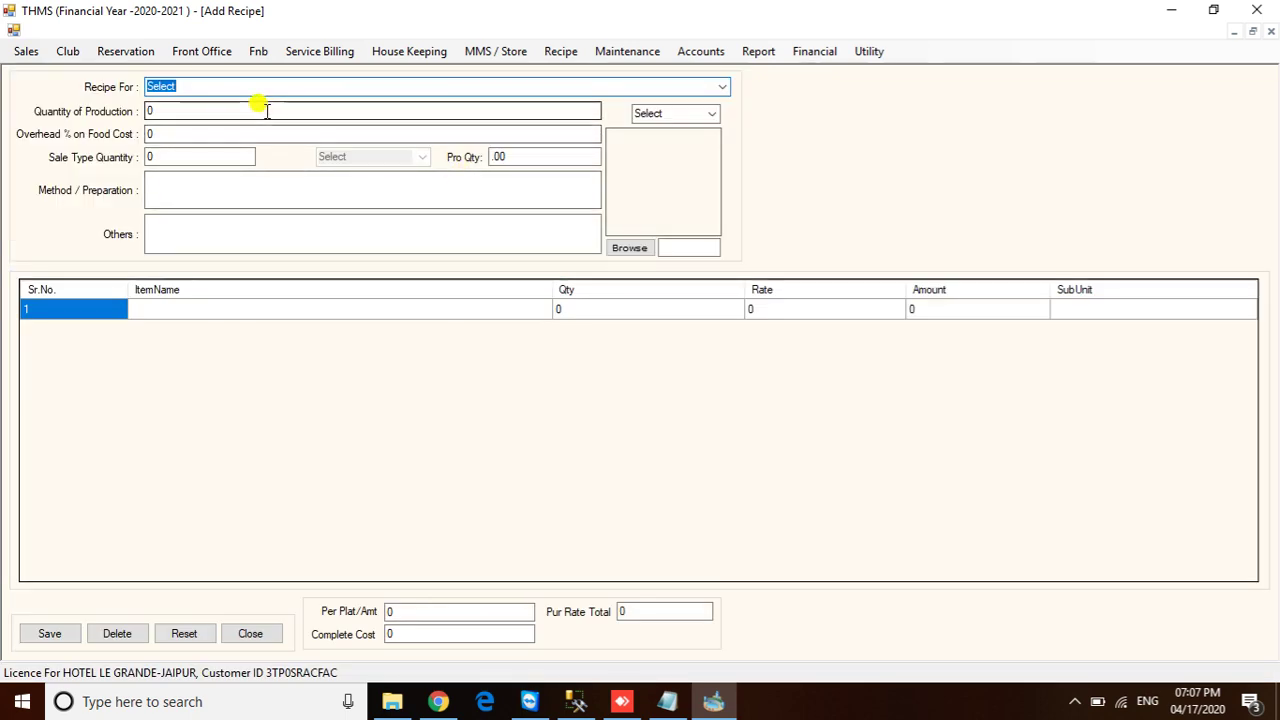
text(KIN)
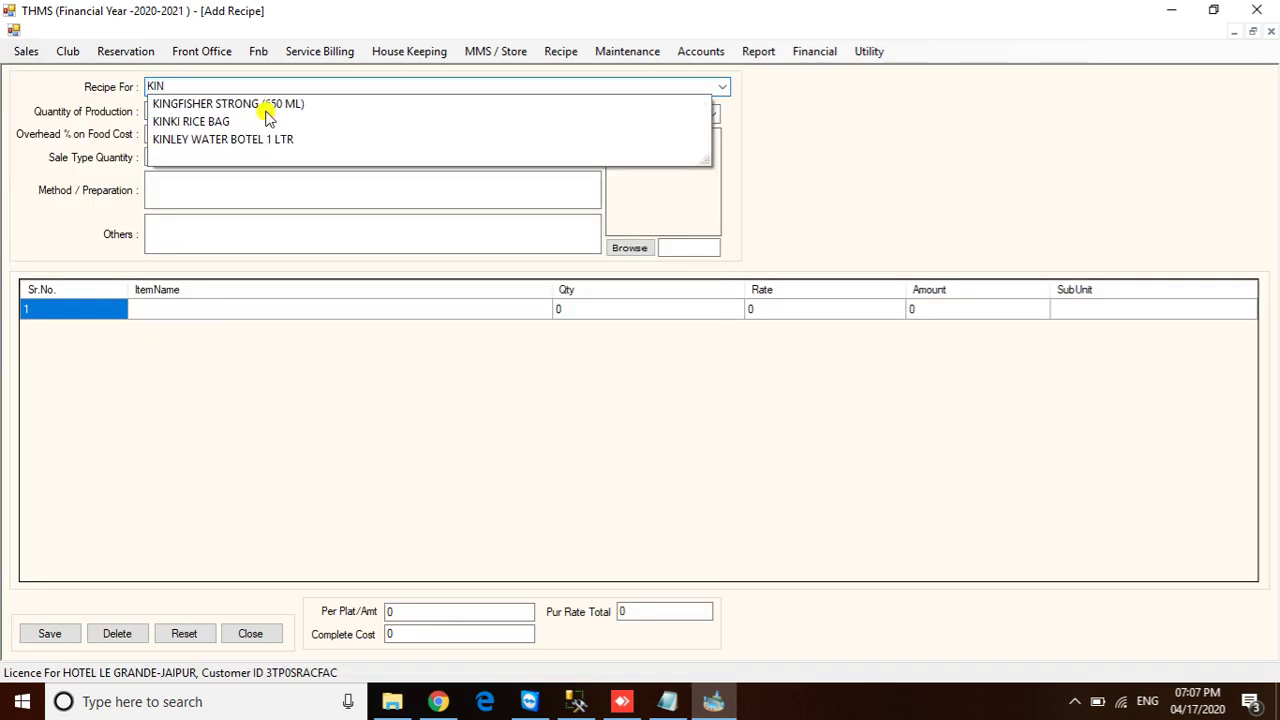
key(Down)
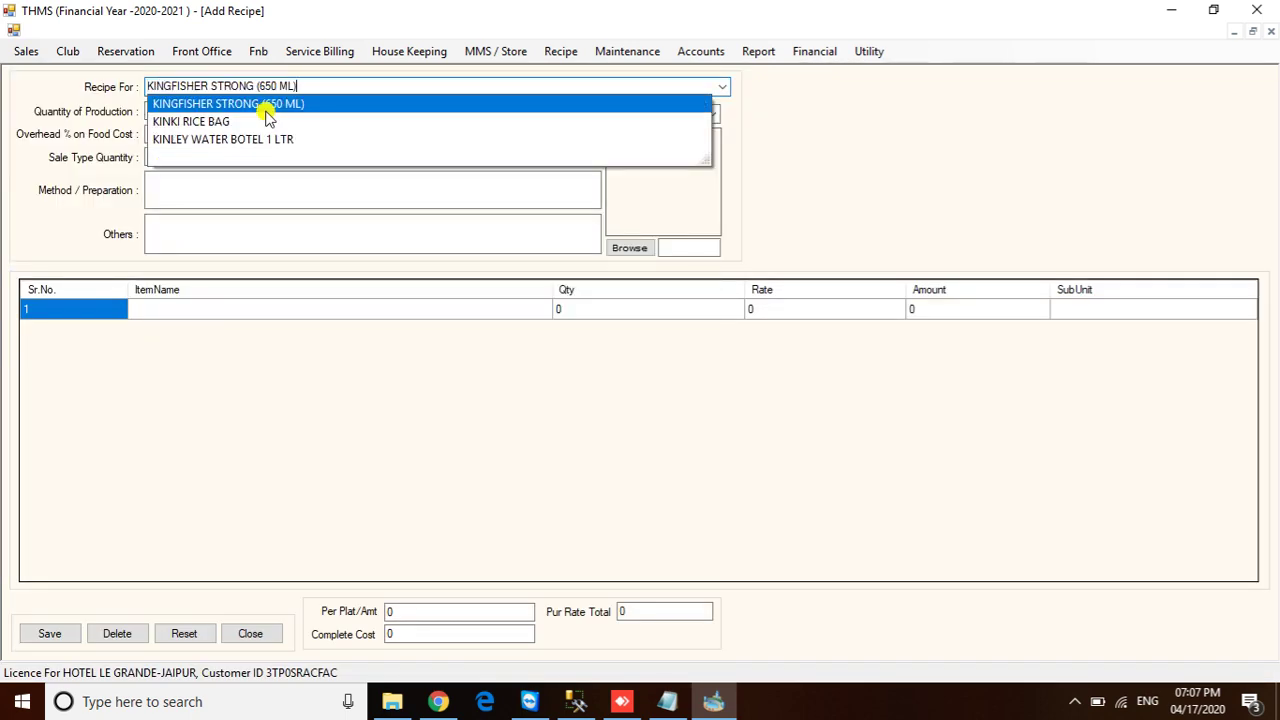
key(Return)
Set the recipe's quantity of production to 1 Bottle and its overhead on food cost to 30 percent
text(1)
key(Tab)
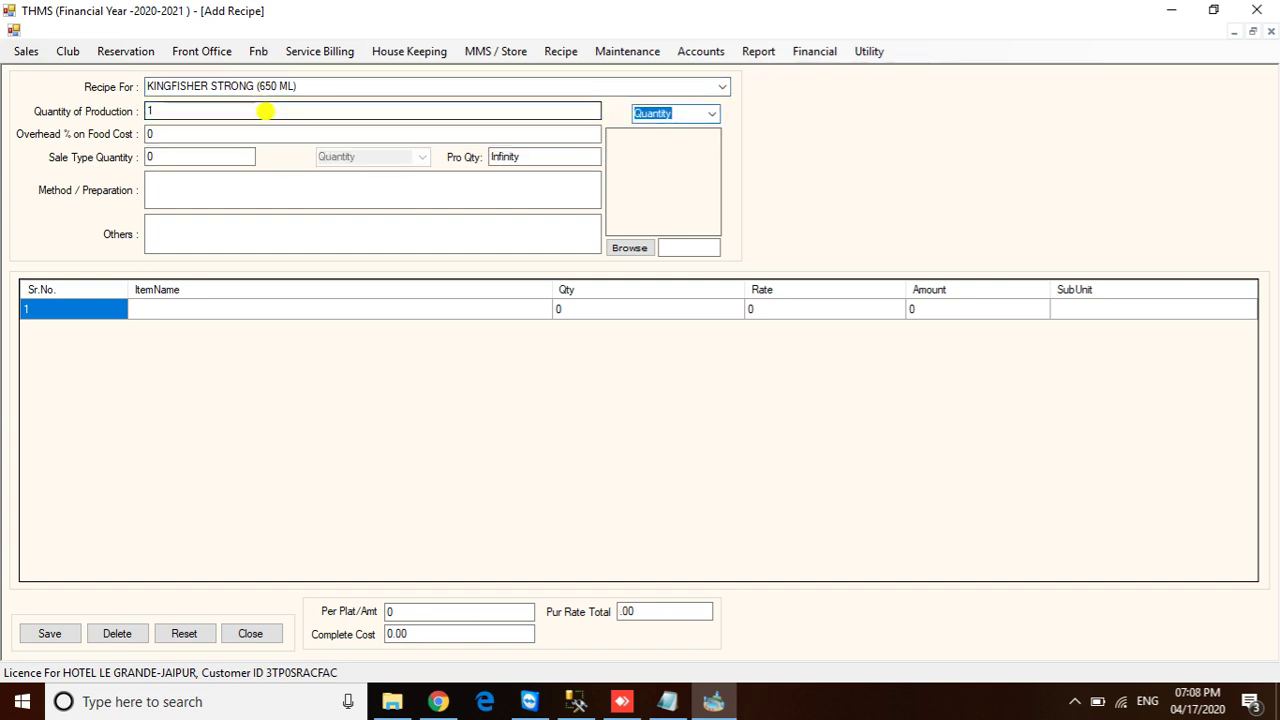
text(BO)
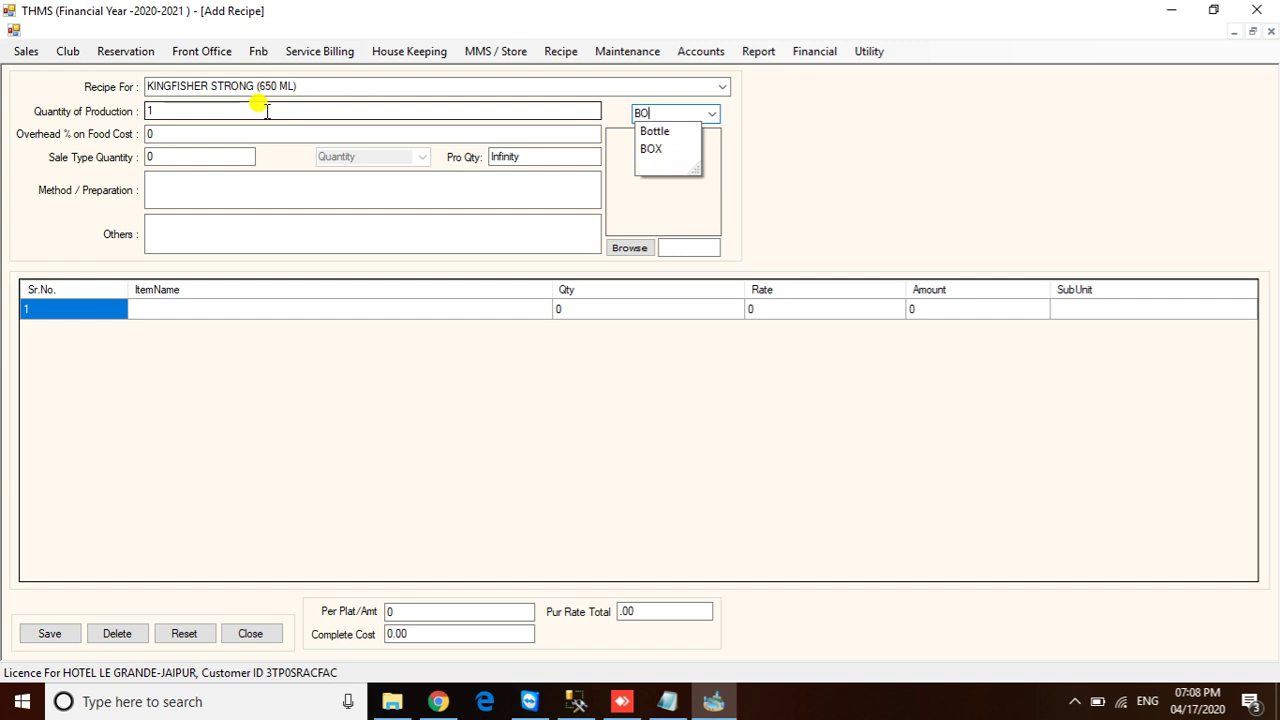
key(Down)
key(Tab)
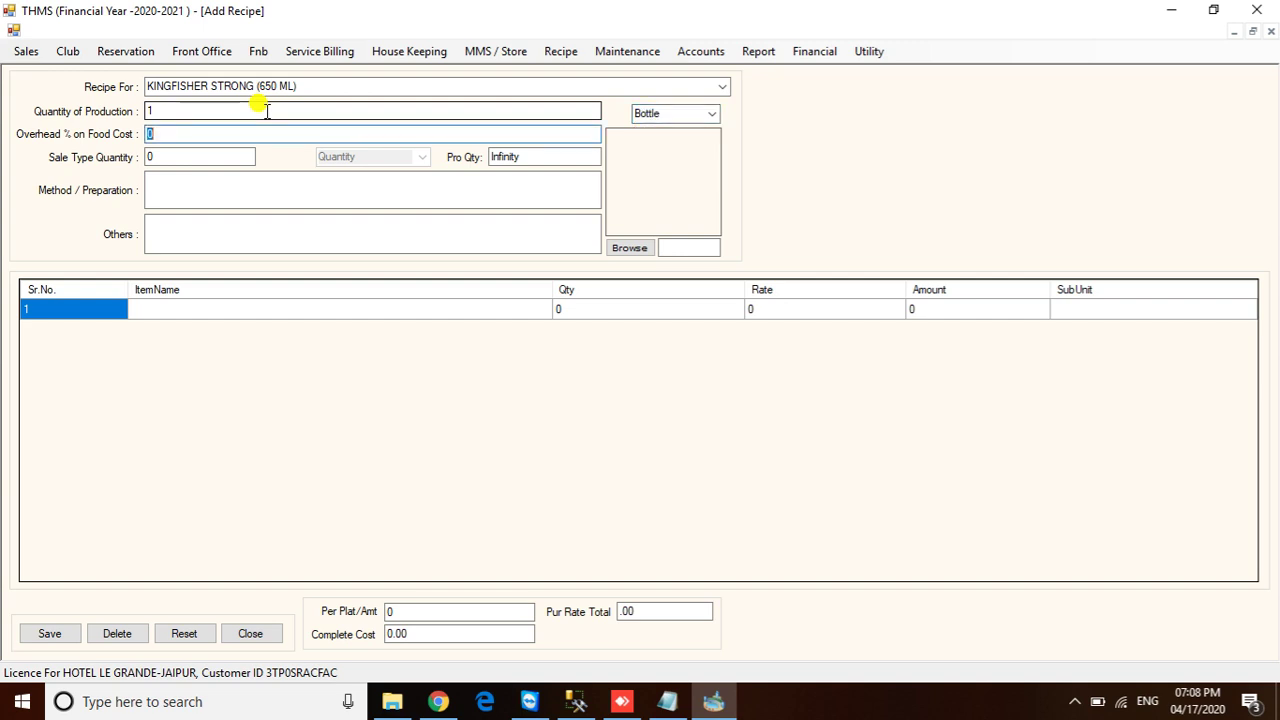
text(30)
key(Tab)
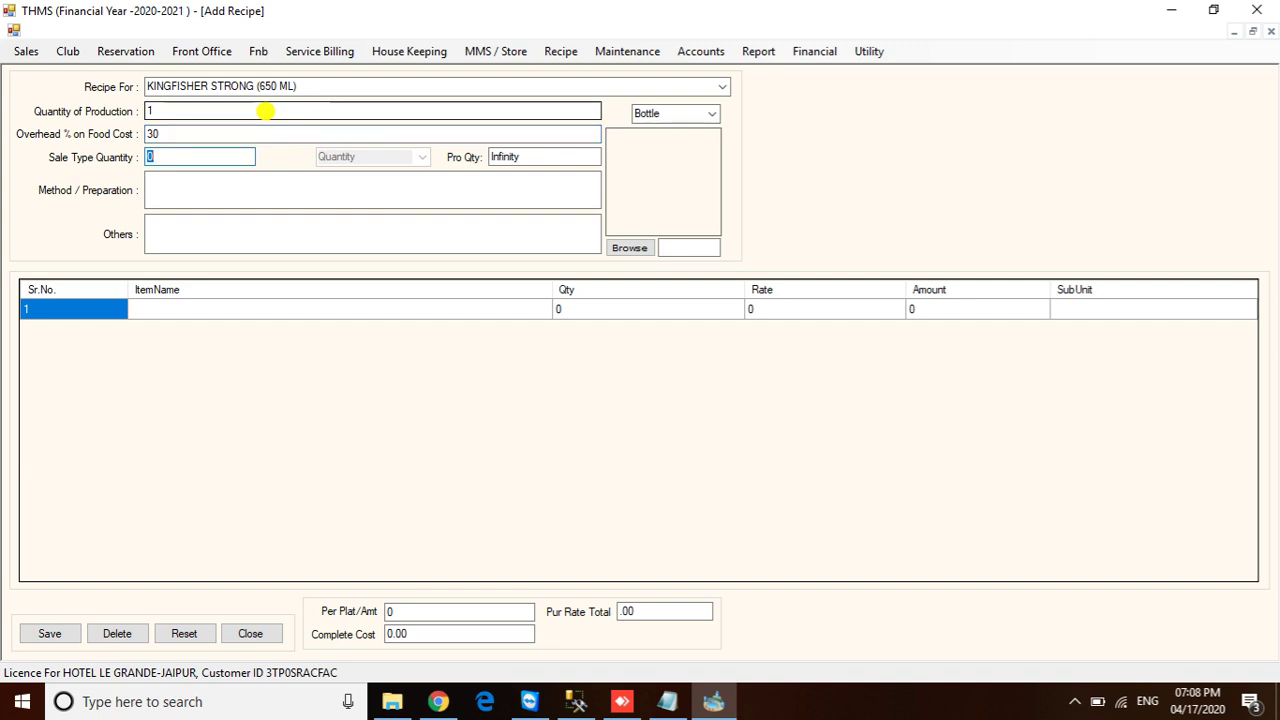
Set the sale type quantity to 1 and enter SS as the preparation method
text(1)
key(Tab)
key(Tab)
text(SS)
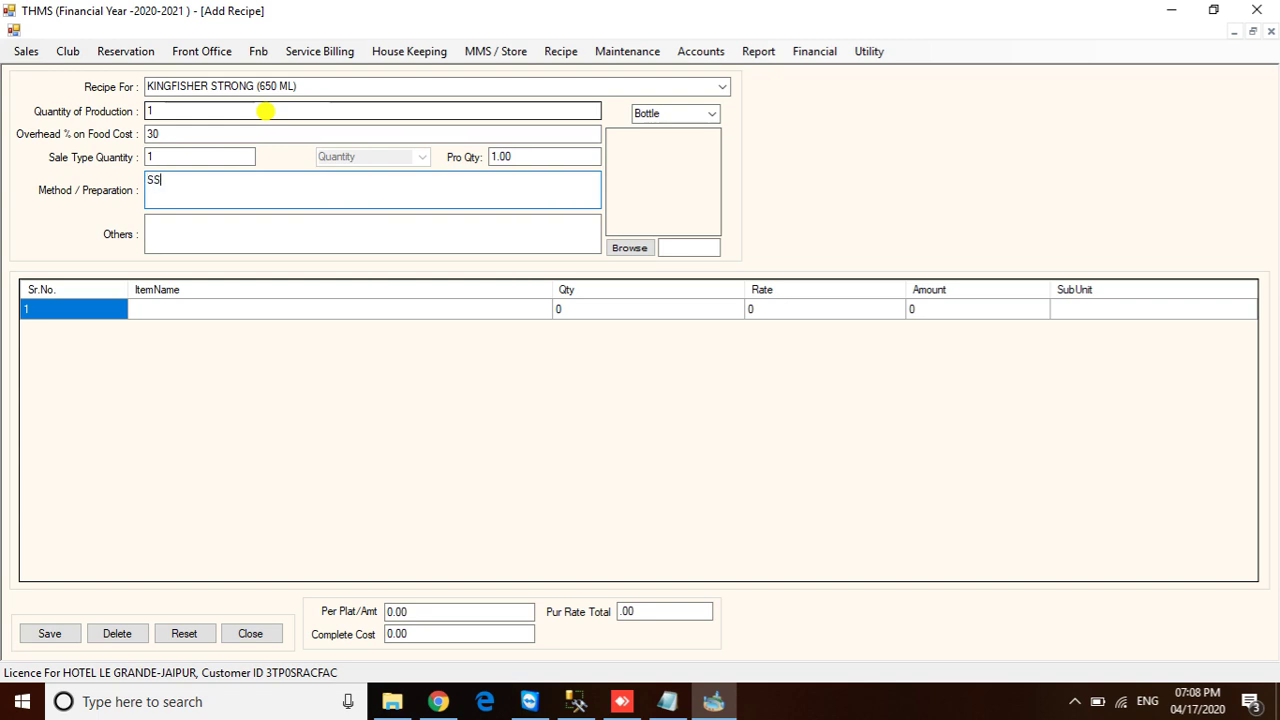
key(Tab)
key(Tab)
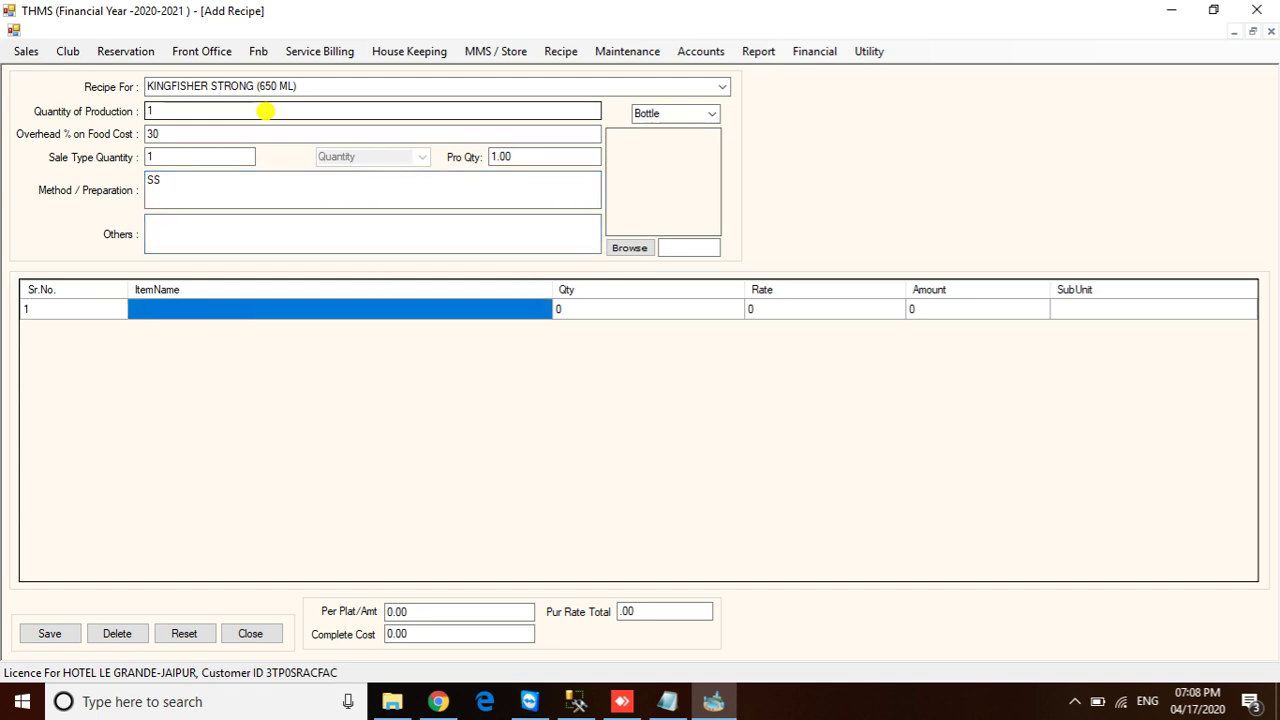
Add KINGFISHER STRONG 650 ML as the first ingredient with quantity 1
text(KI)
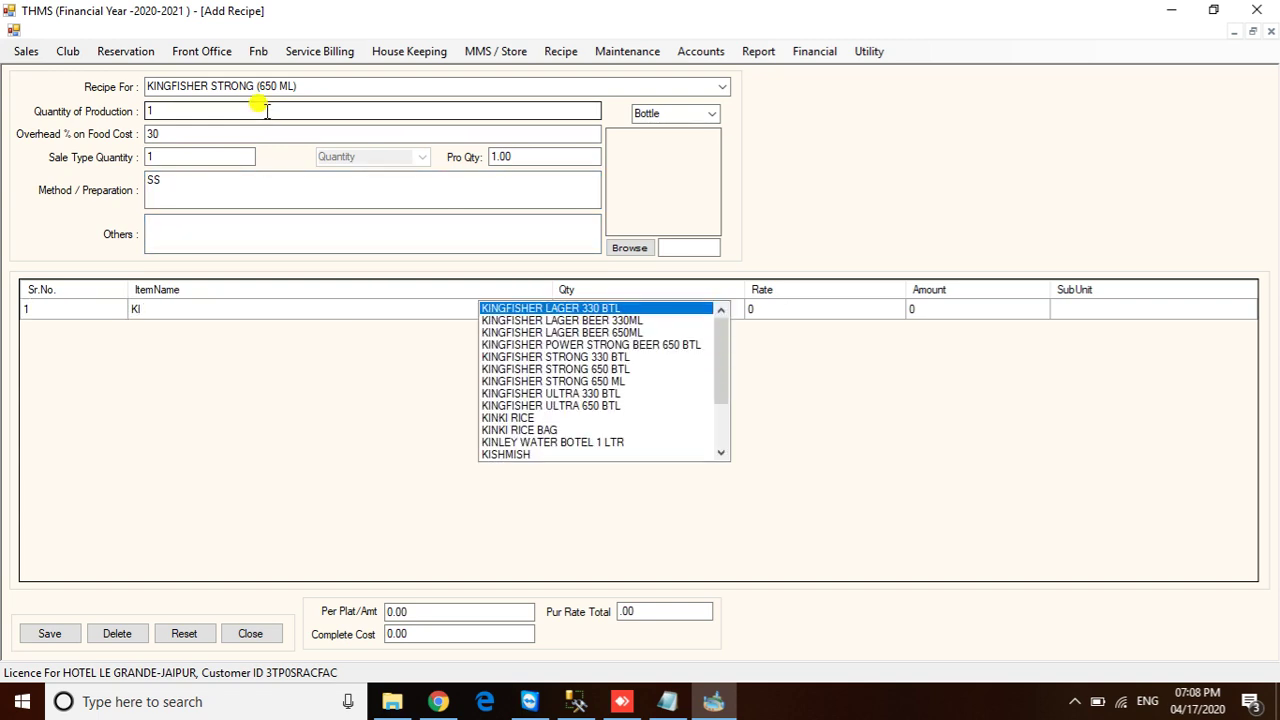
text(N)
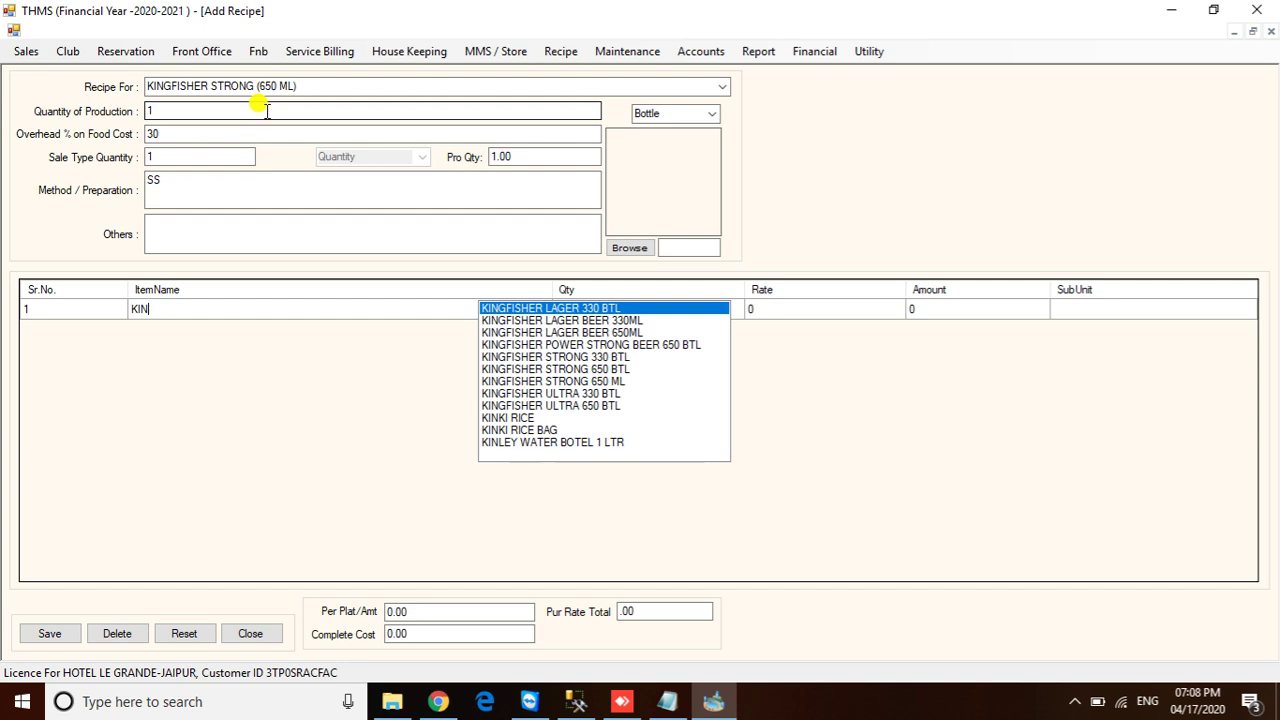
key(Down)
key(Down)
key(Down)
key(Down)
key(Down)
key(Down)
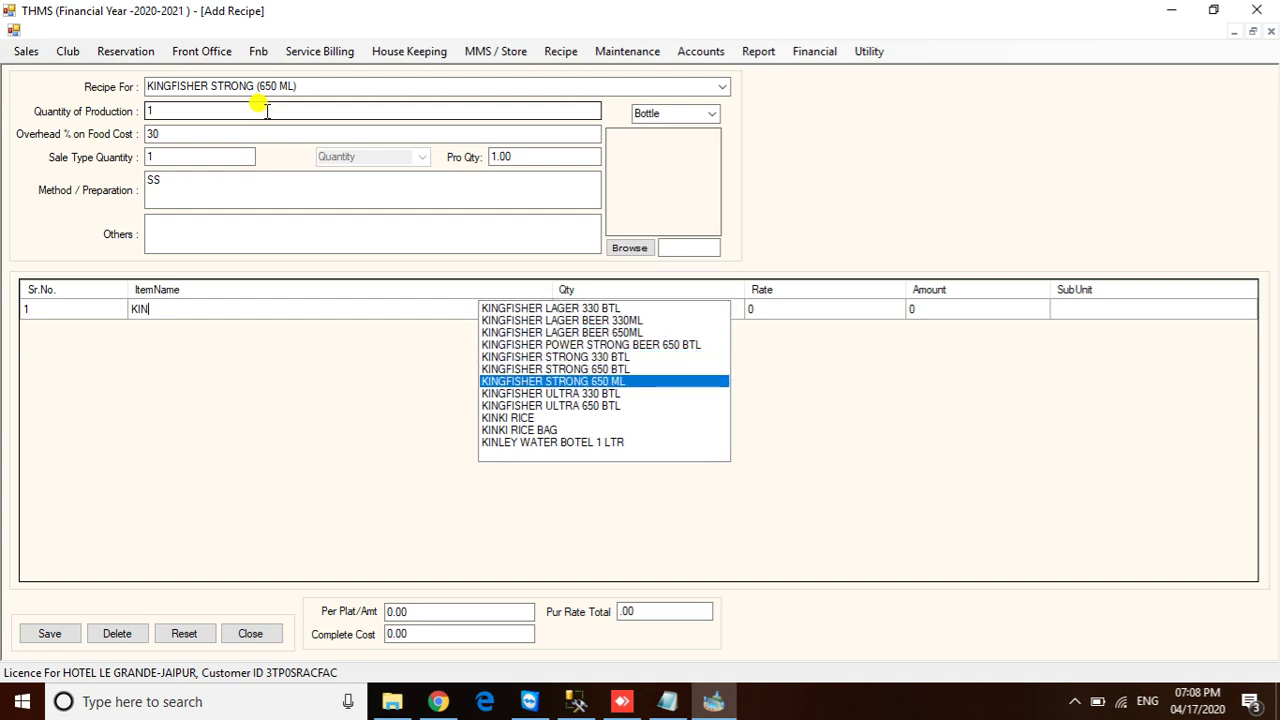
key(Return)
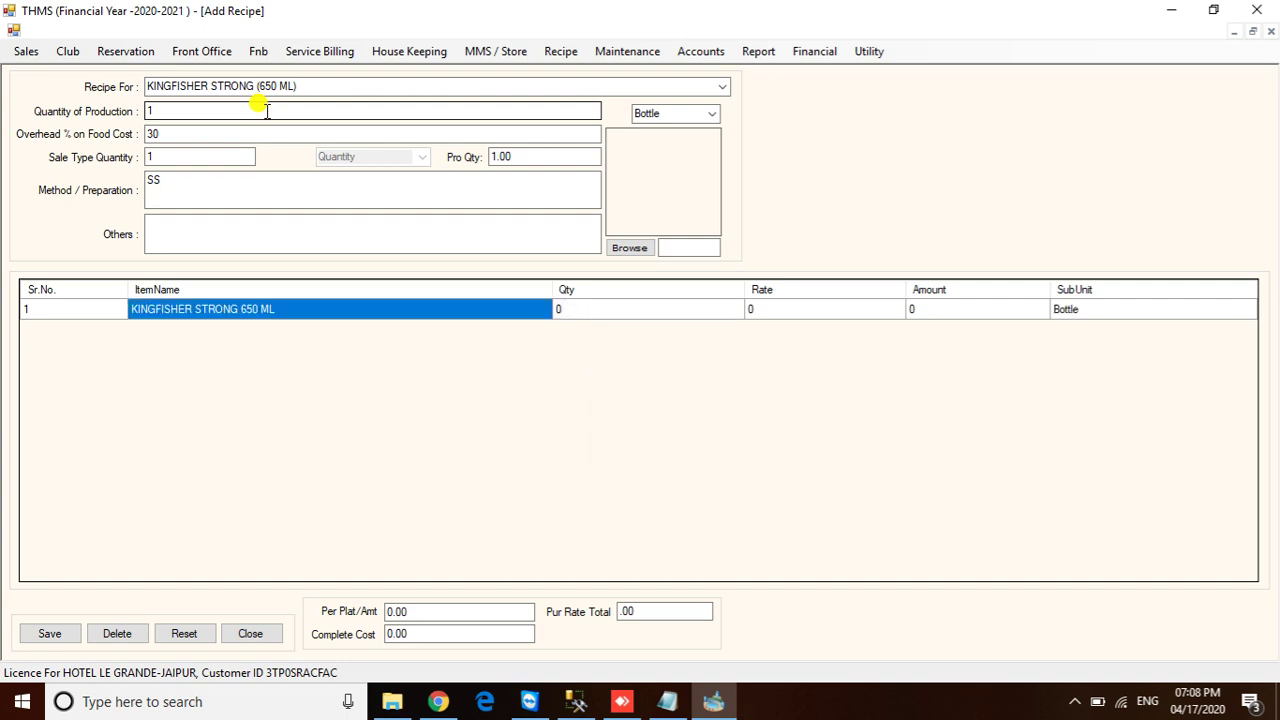
text(1)
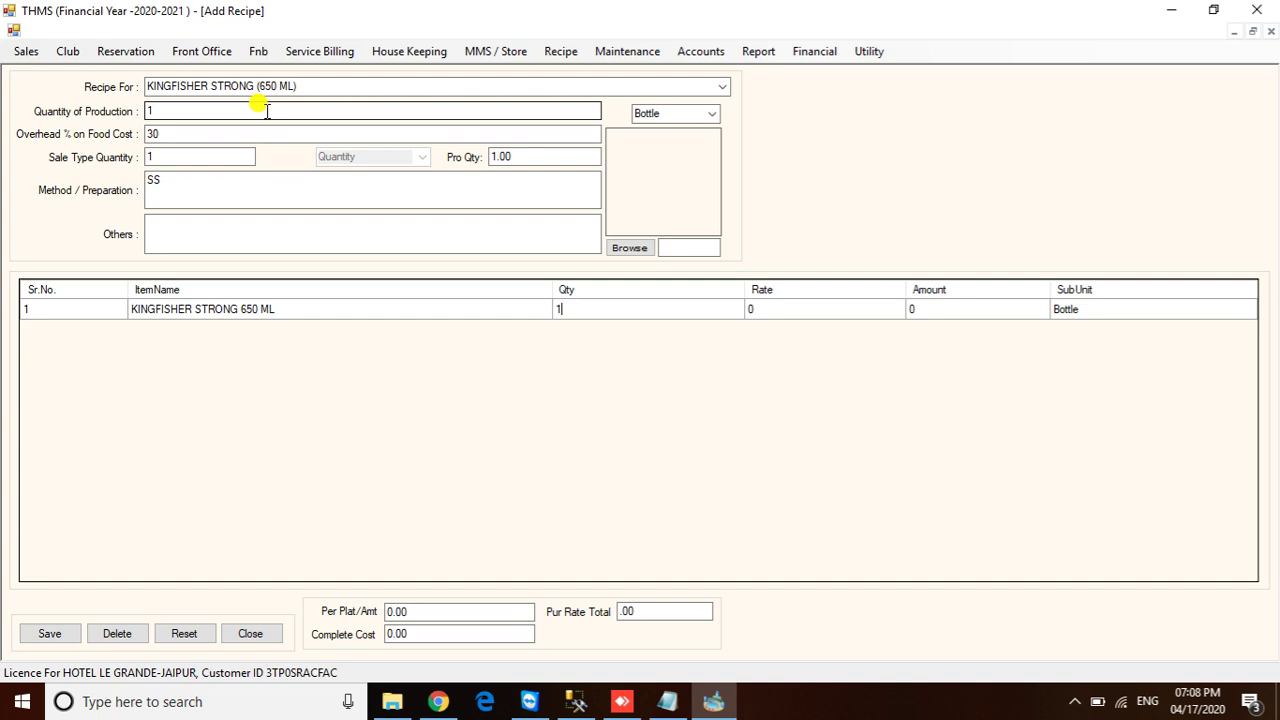
Complete the ingredient row without entering a rate and save the Kingfisher recipe
key(Return)
key(Return)
key(Return)
key(Return)
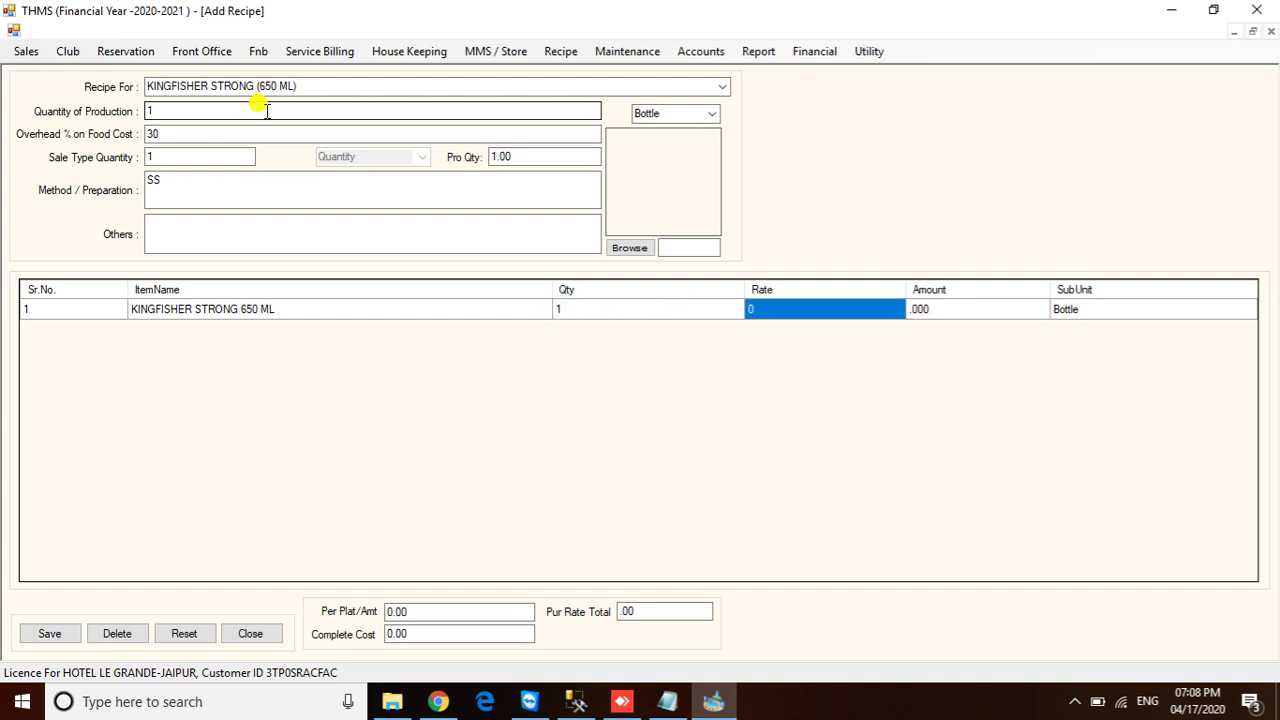
key(Return)
key(Return)
key(Return)
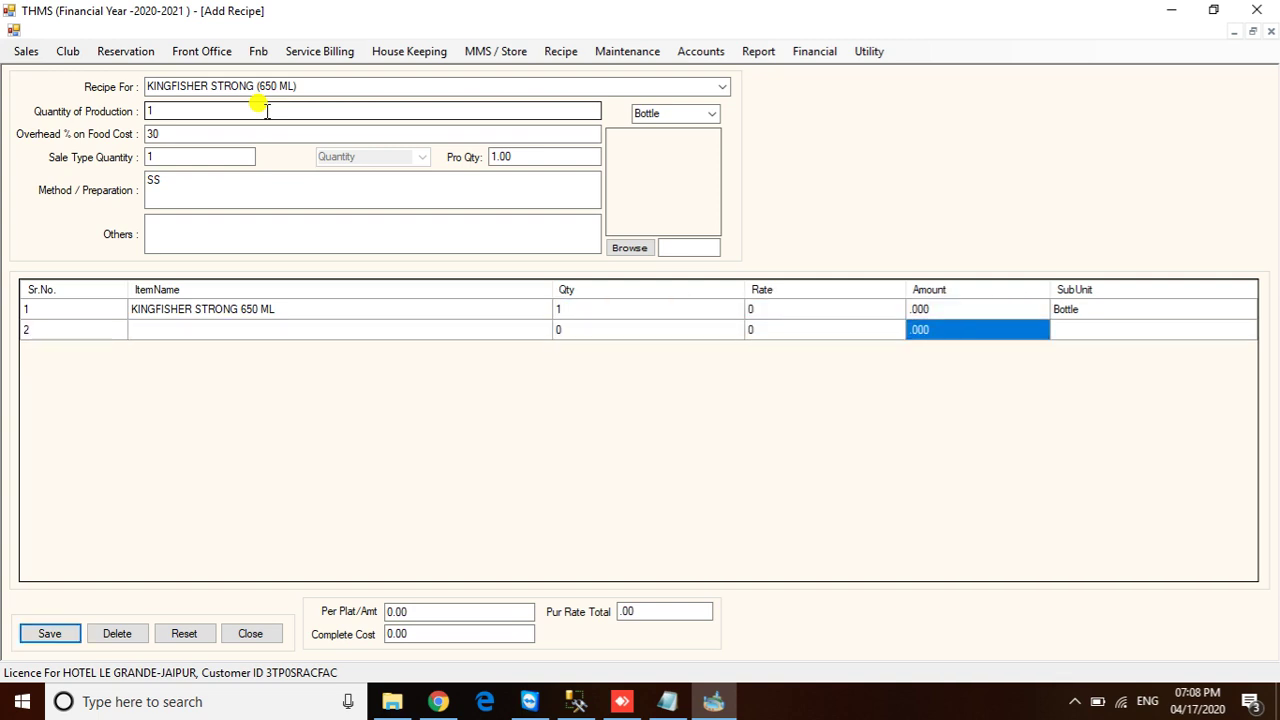
key(Return)
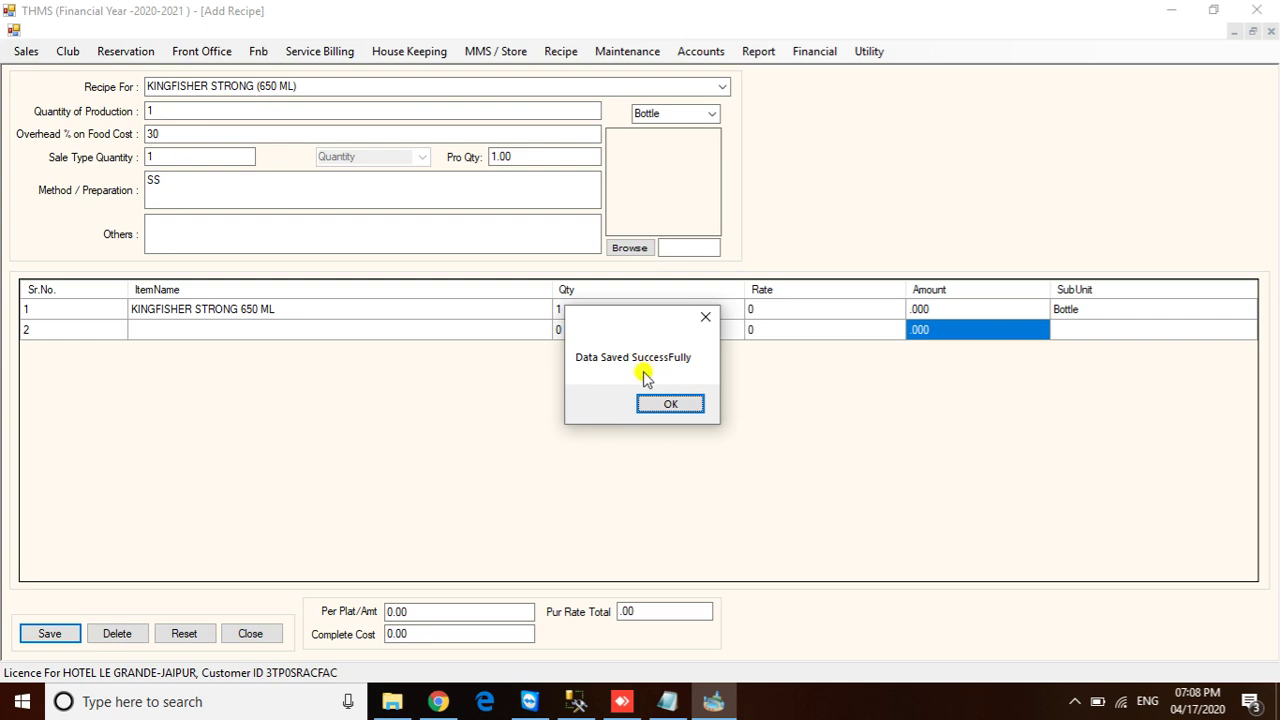
click(670, 405)
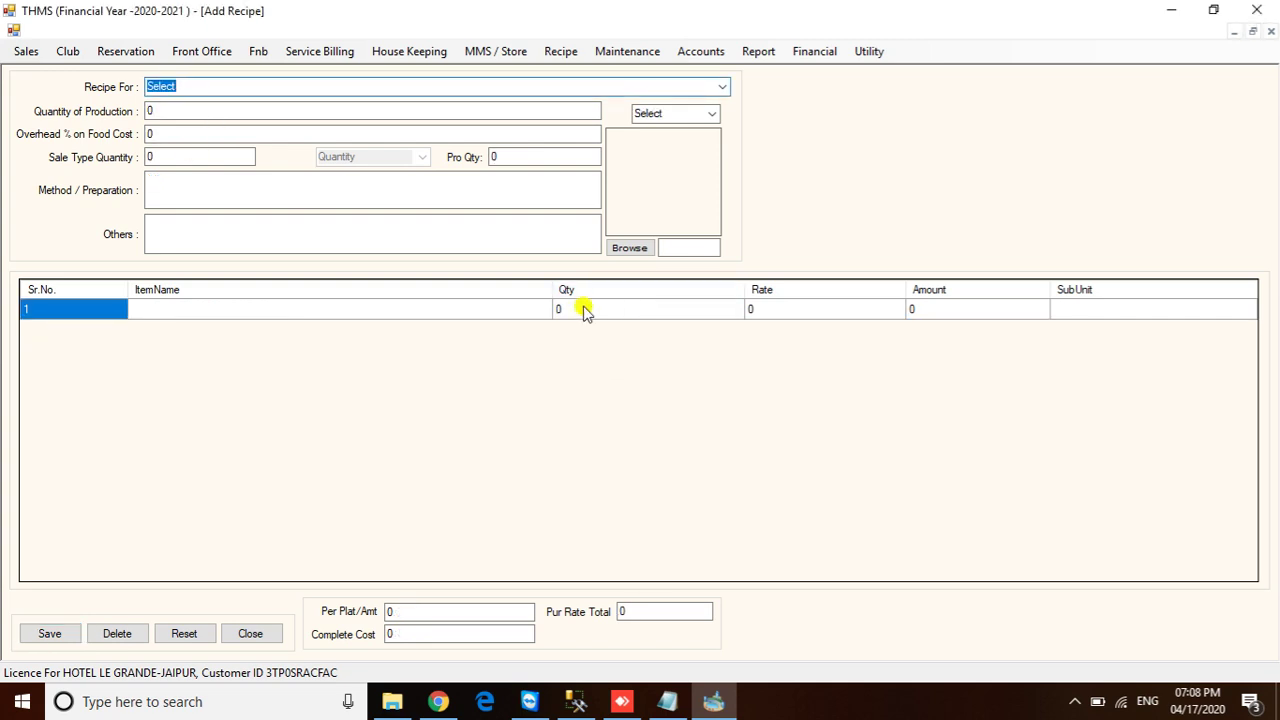
Search the dishes available for a new recipe for BAC and clear the search
click(585, 313)
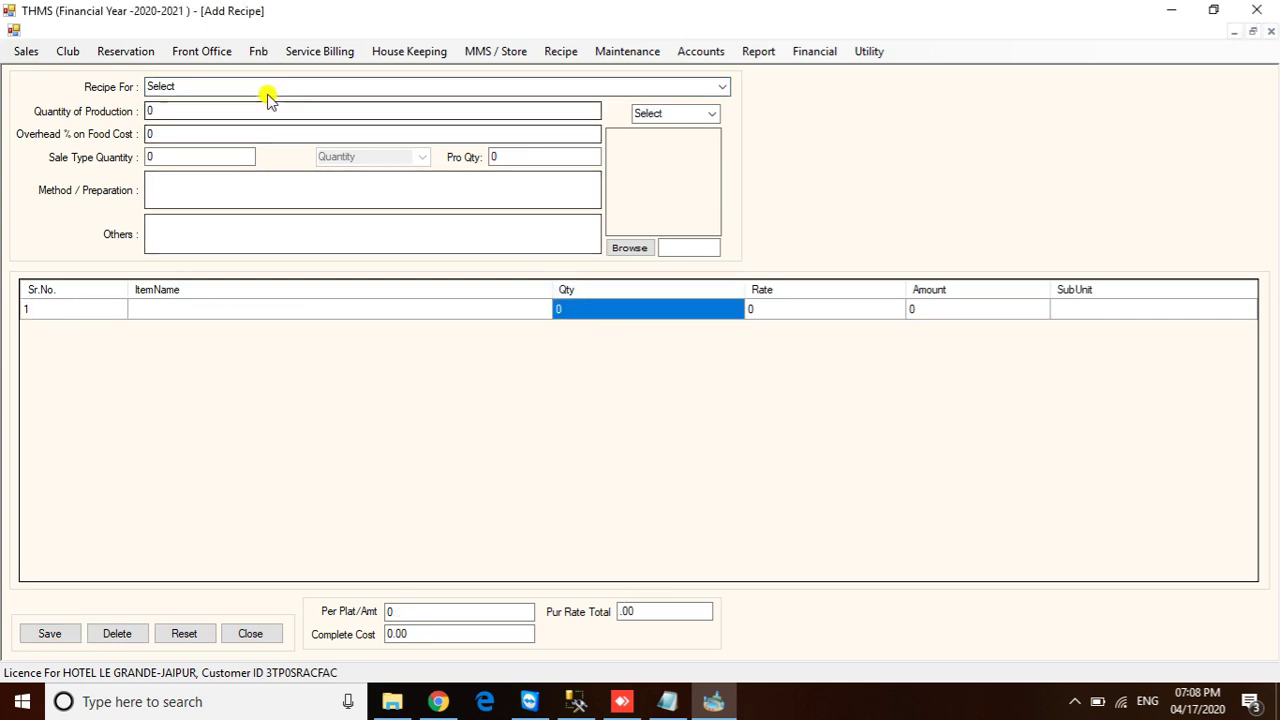
text(BAC)
key(BackSpace)
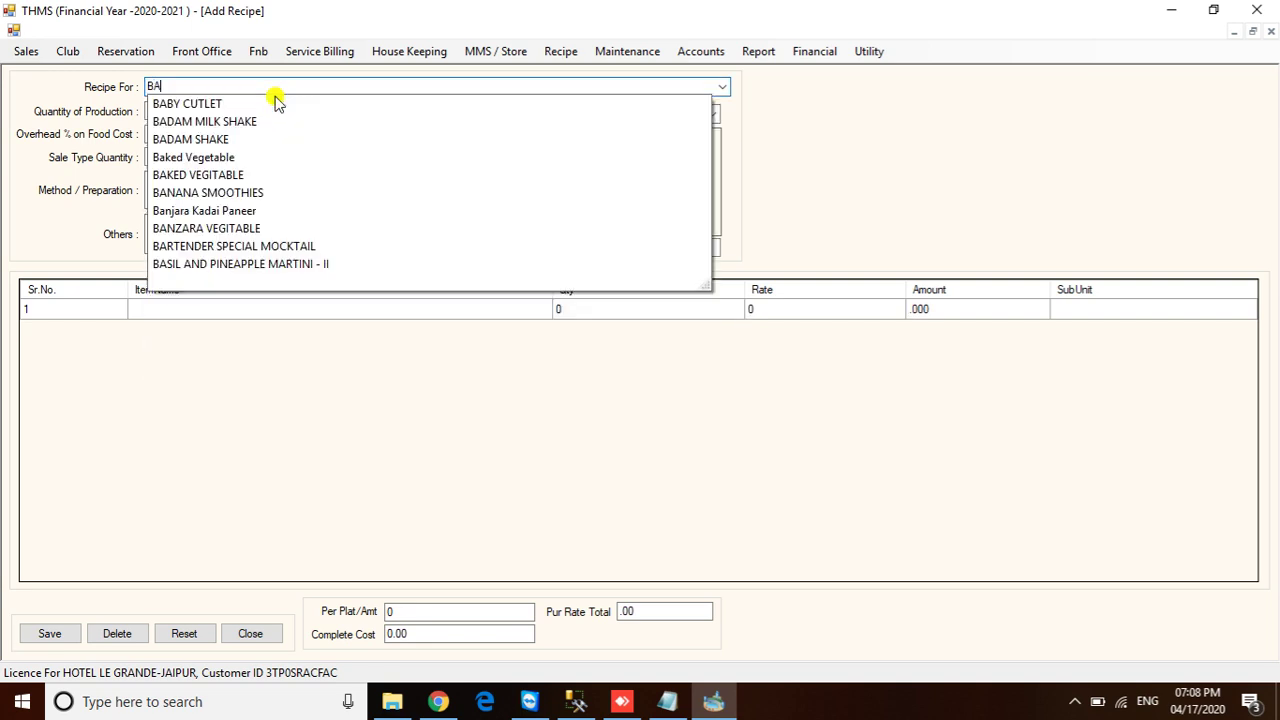
text(C)
key(BackSpace)
text(C)
key(BackSpace)
key(BackSpace)
key(BackSpace)
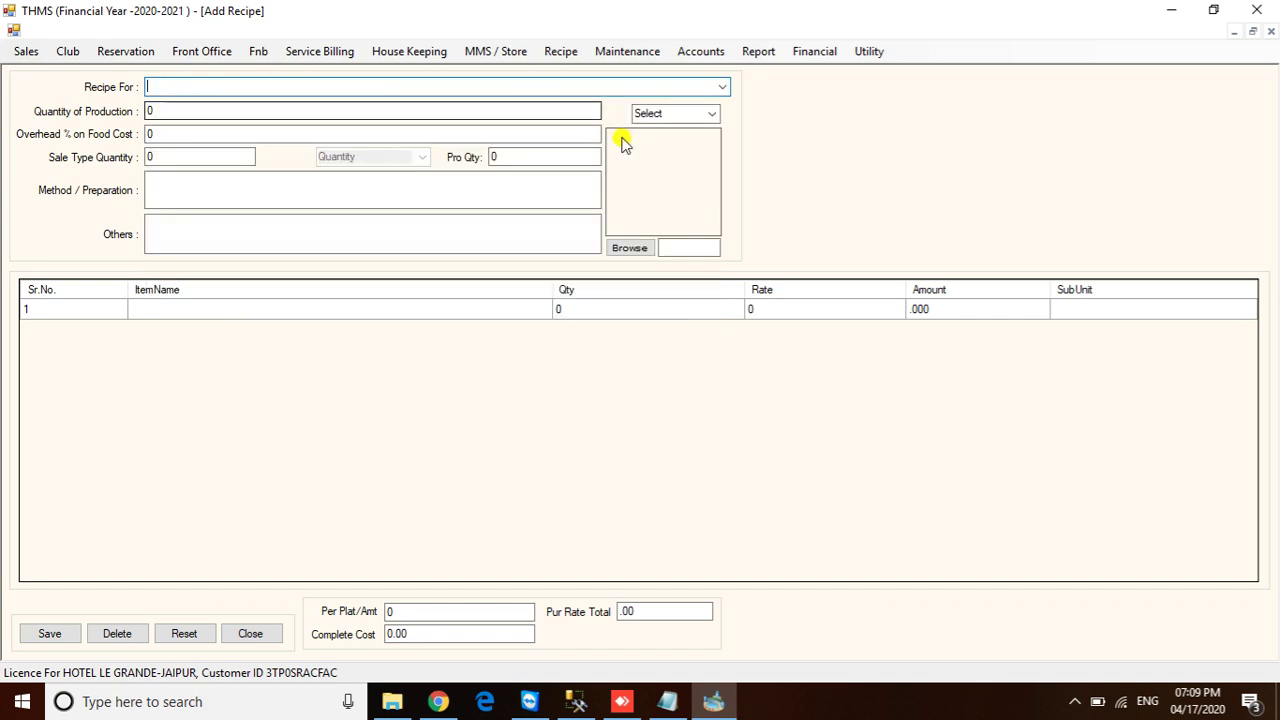
Try to choose Paneer Butter Masala as the dish for the new recipe
click(722, 87)
text(P)
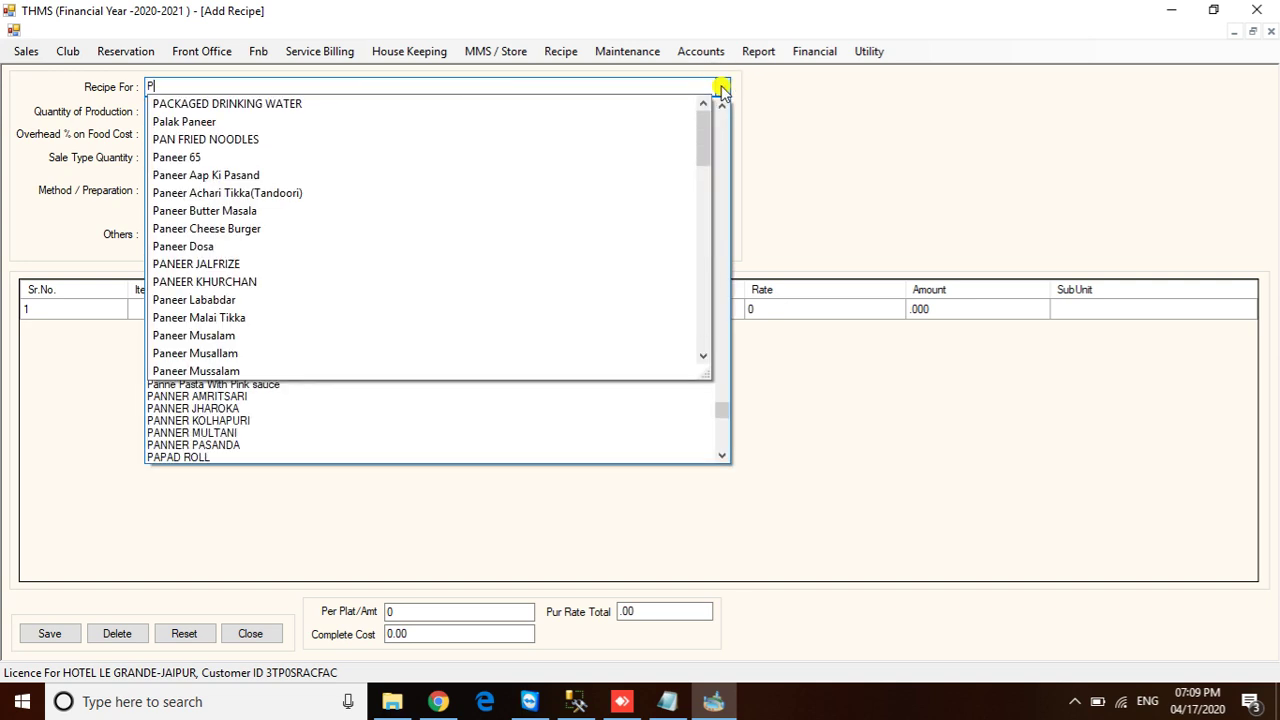
text(AN)
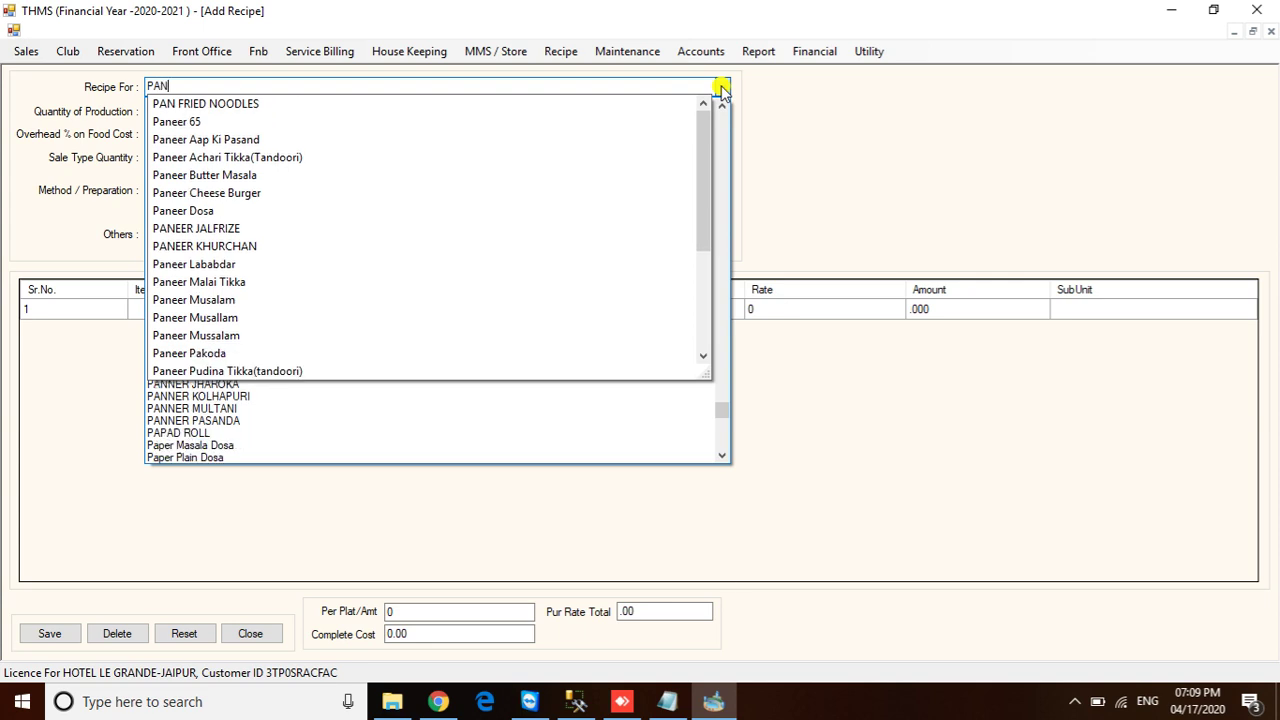
text(EER)
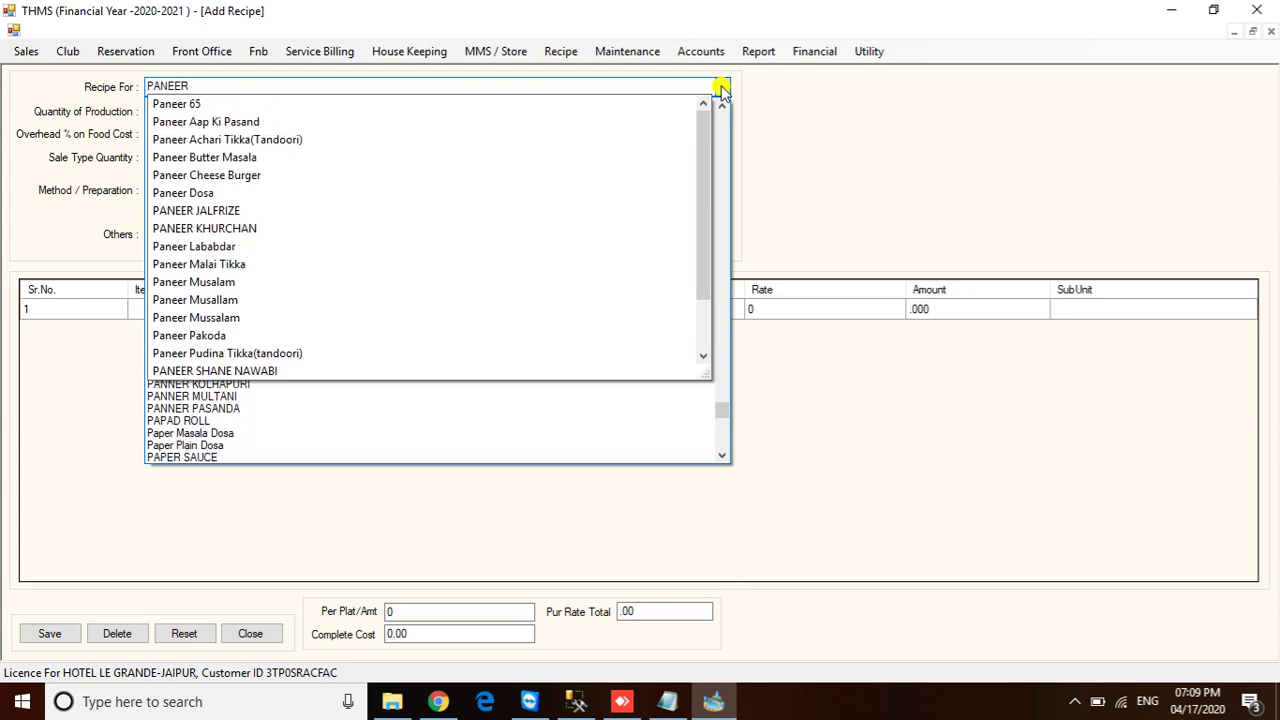
text( BU)
key(Down)
key(Return)
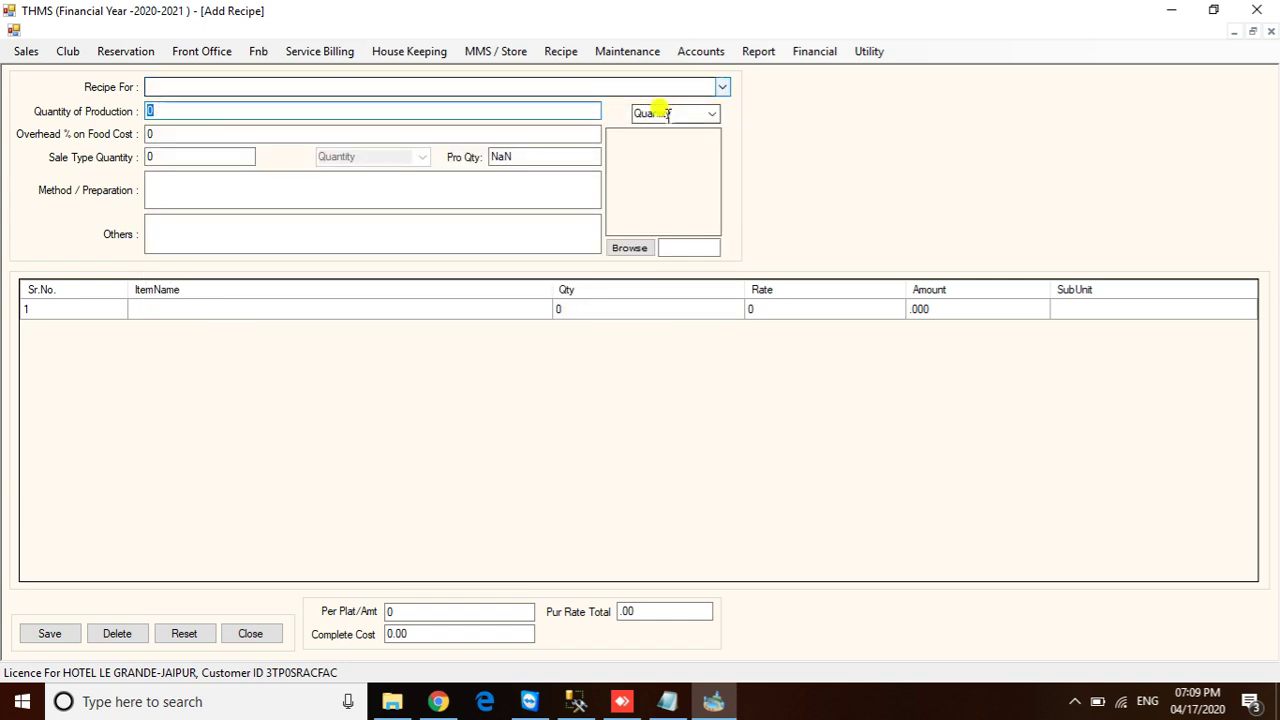
Find PANEER BU among the dishes and choose Paneer Butter Masala for the new recipe
click(721, 87)
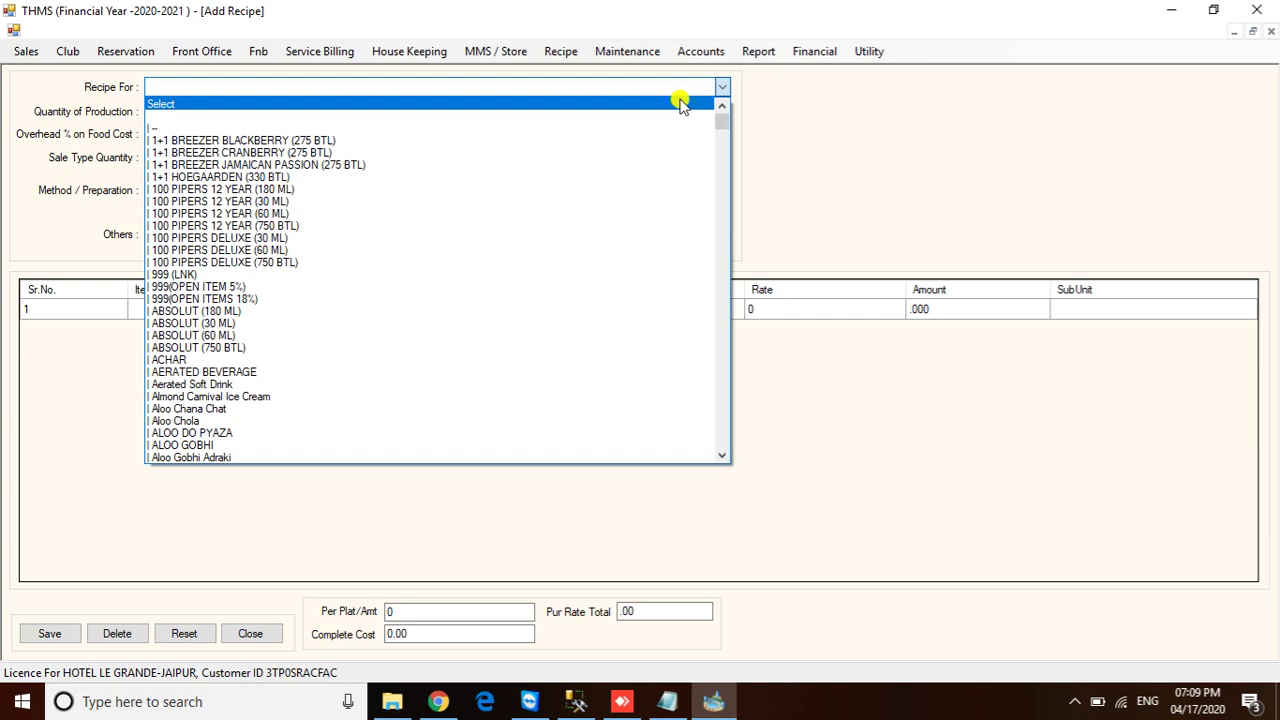
text(PANE)
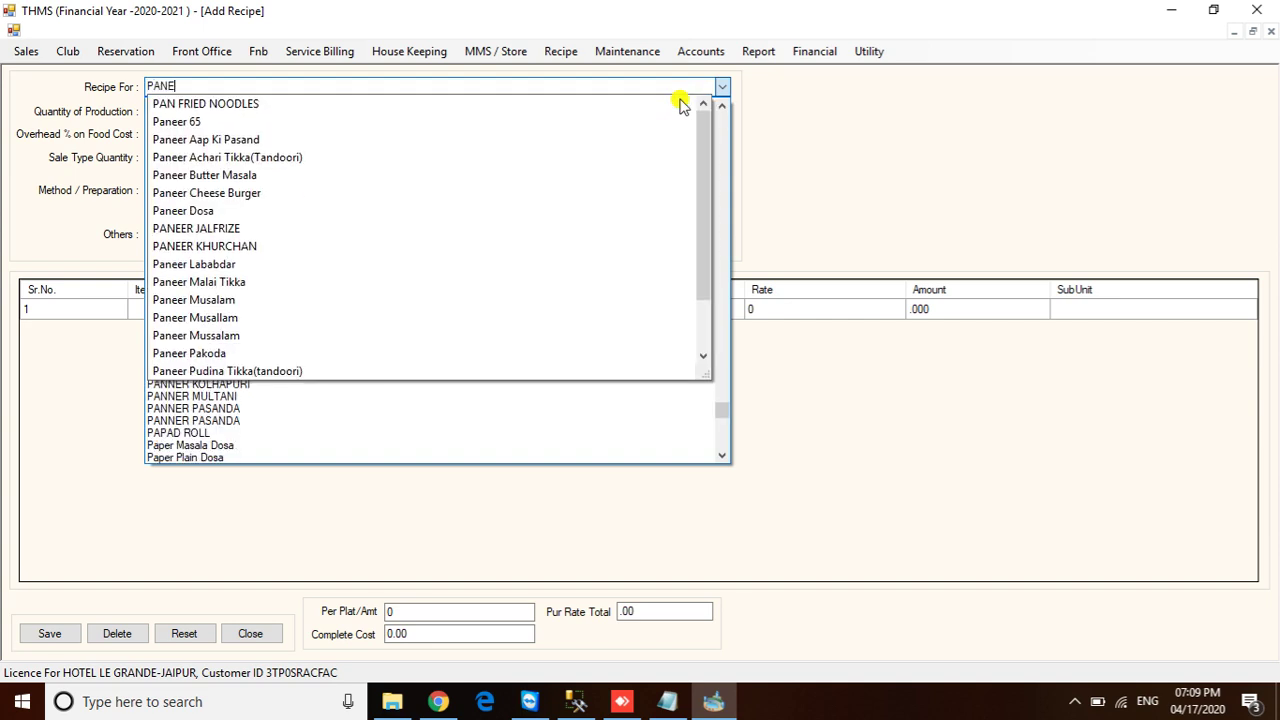
text(ER BU)
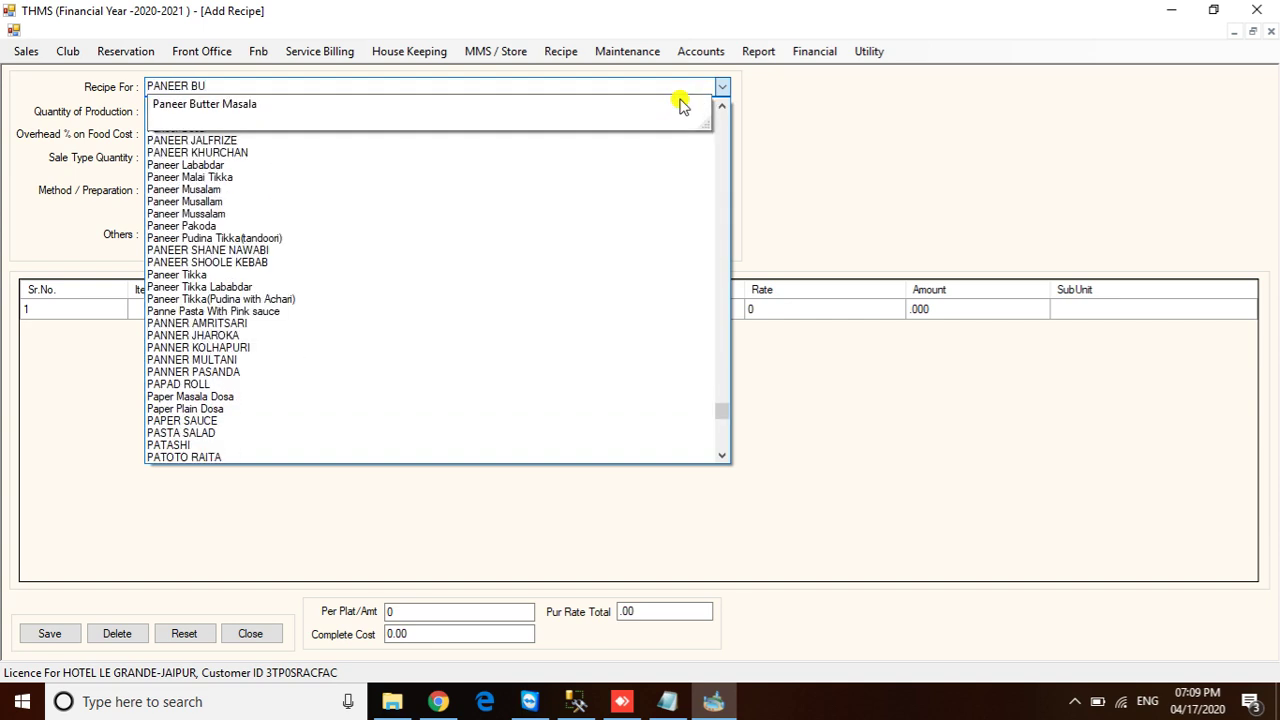
key(Down)
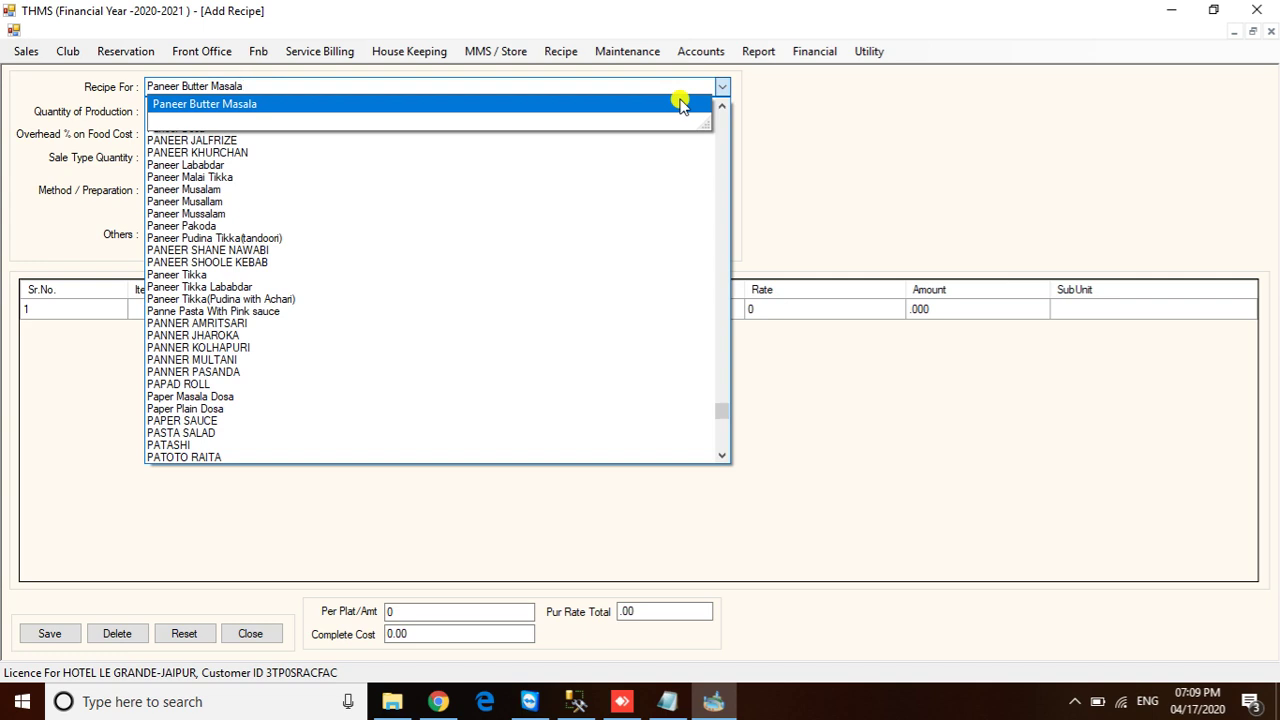
key(Return)
Set the quantity of production to 1, the overhead on food cost to 30% and the sale type quantity to 1
text(1)
key(Return)
key(Return)
text(30)
key(Return)
text(1)
key(Return)
key(Return)
key(Return)
key(Return)
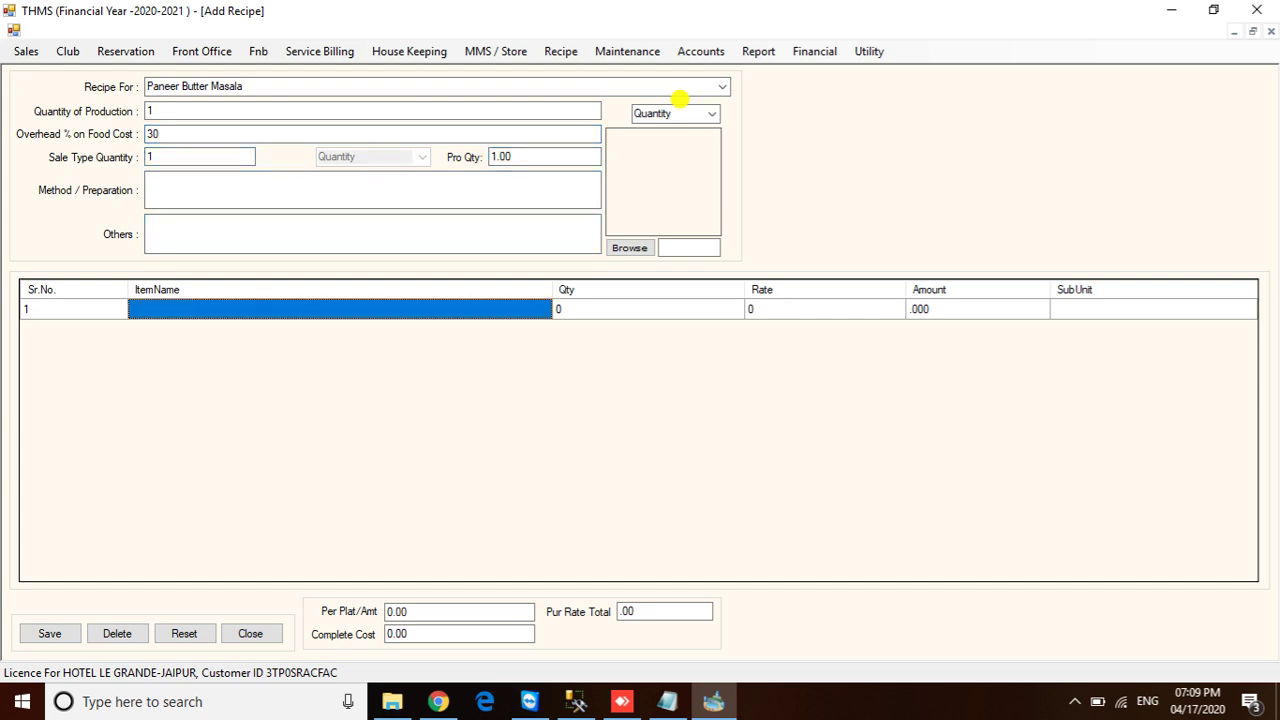
Add PANEER as the first ingredient with quantity 150 and complete its row without a rate
text(PAN)
key(Down)
key(Return)
key(Return)
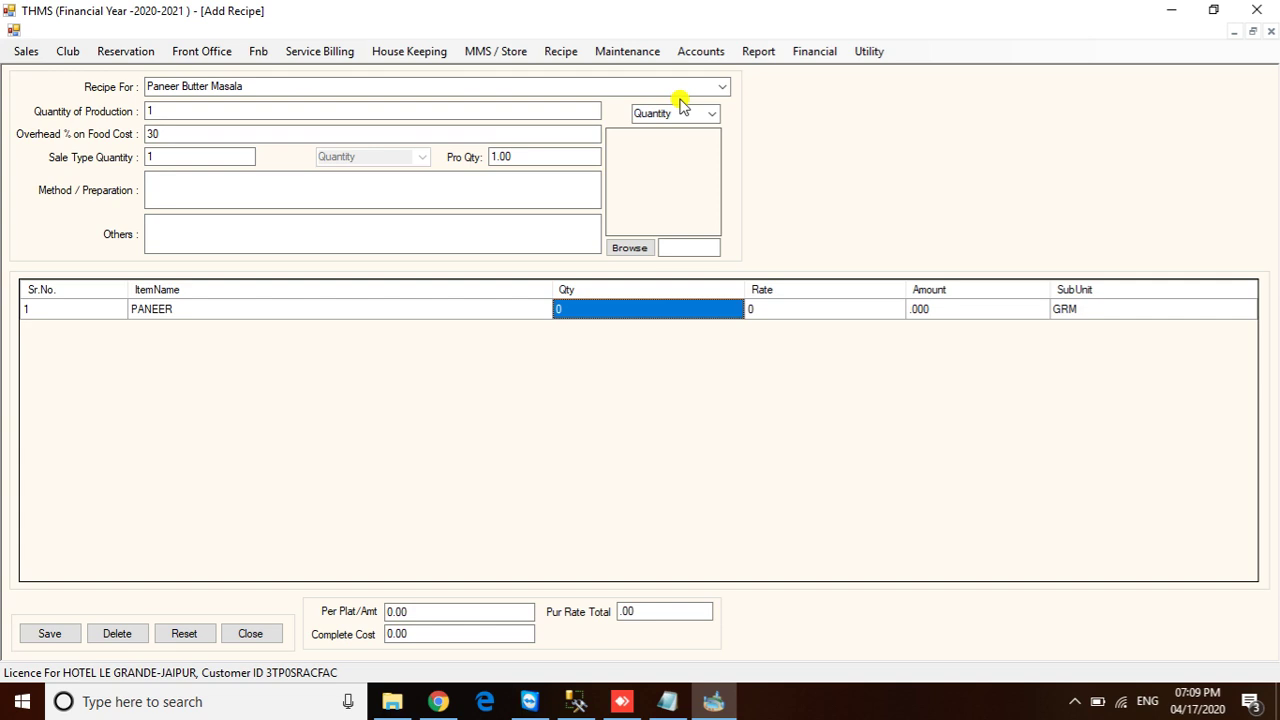
text(150)
key(Return)
key(Return)
key(Return)
key(Return)
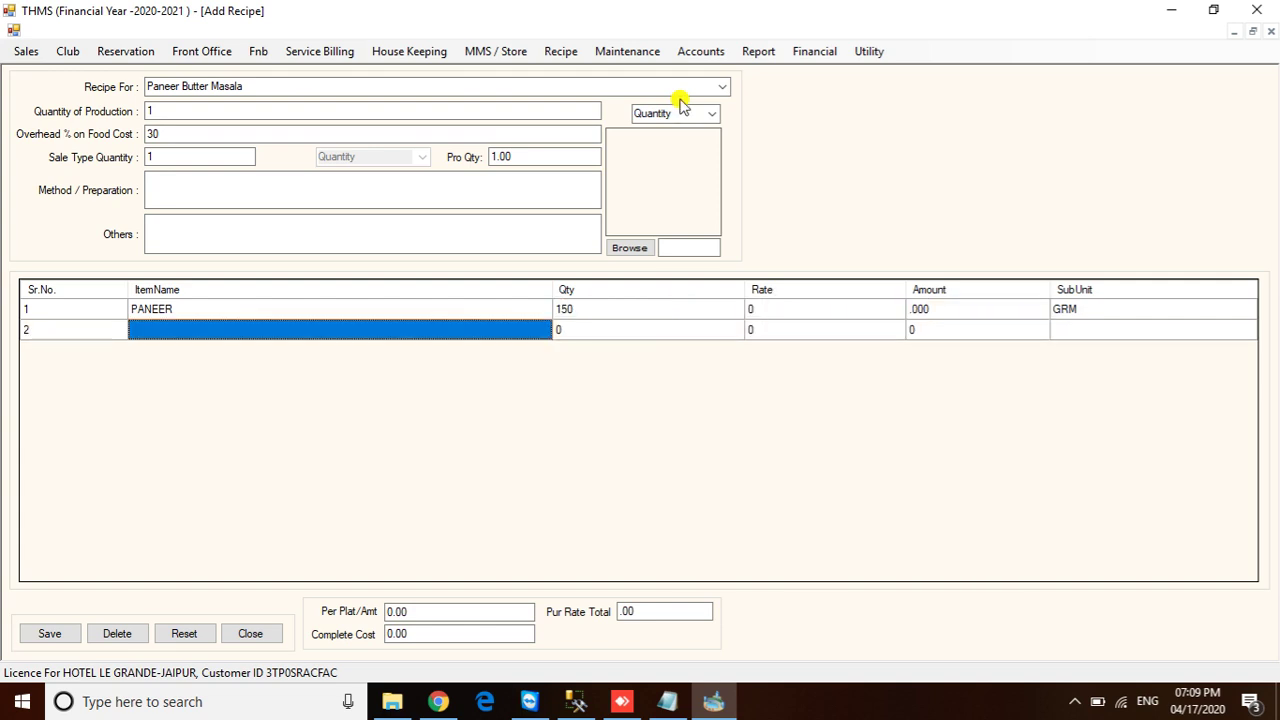
Add SALT 1KG as the second ingredient with quantity 2 and complete its row without a rate
text(SAL)
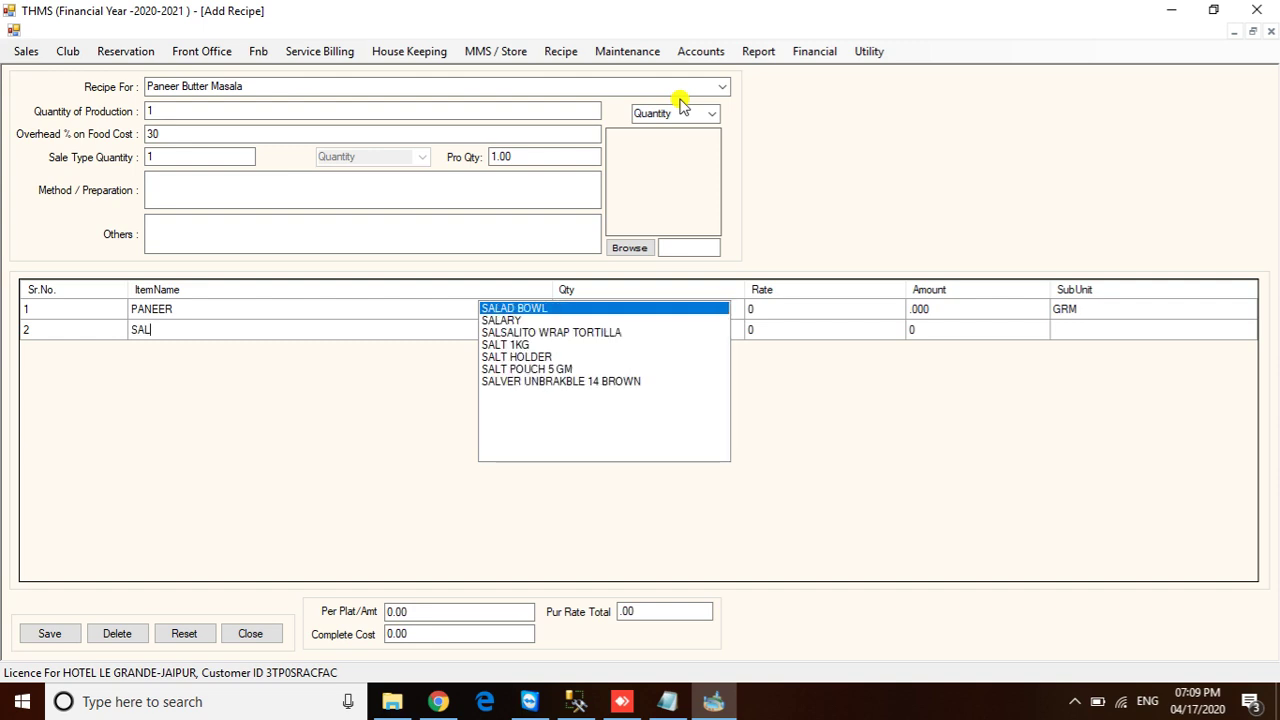
key(Down)
key(Down)
key(Down)
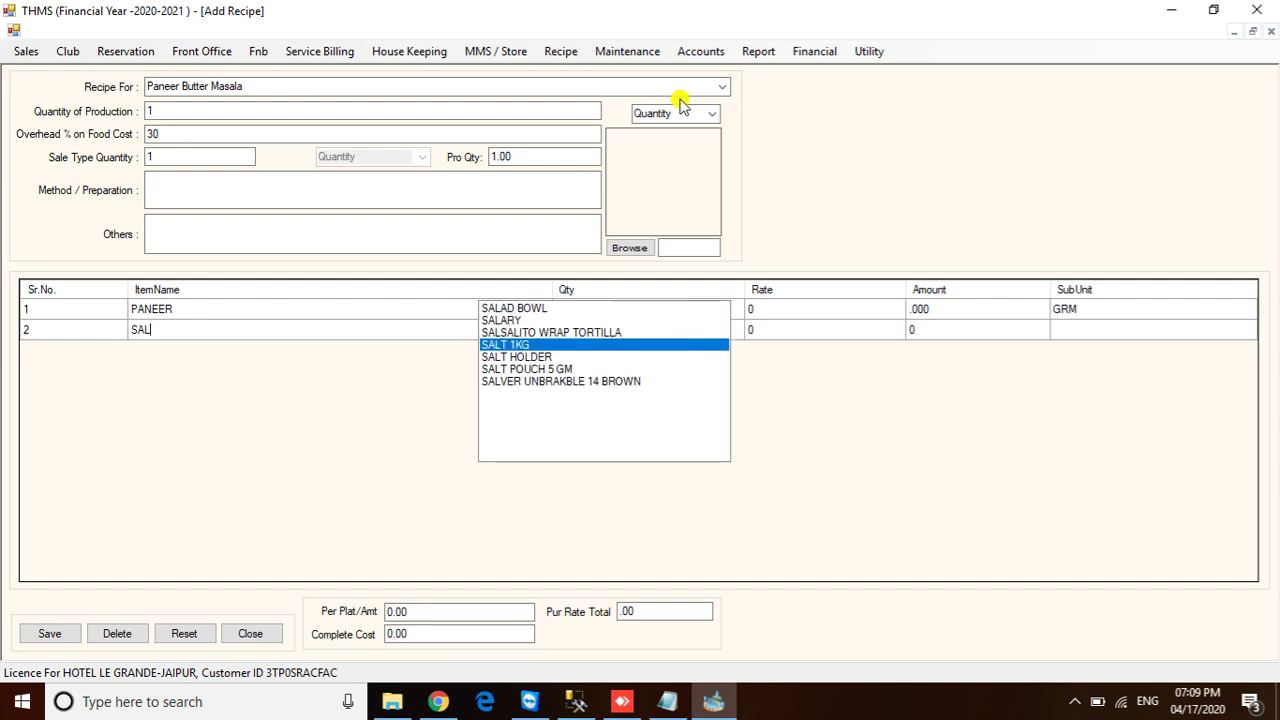
key(Return)
key(Tab)
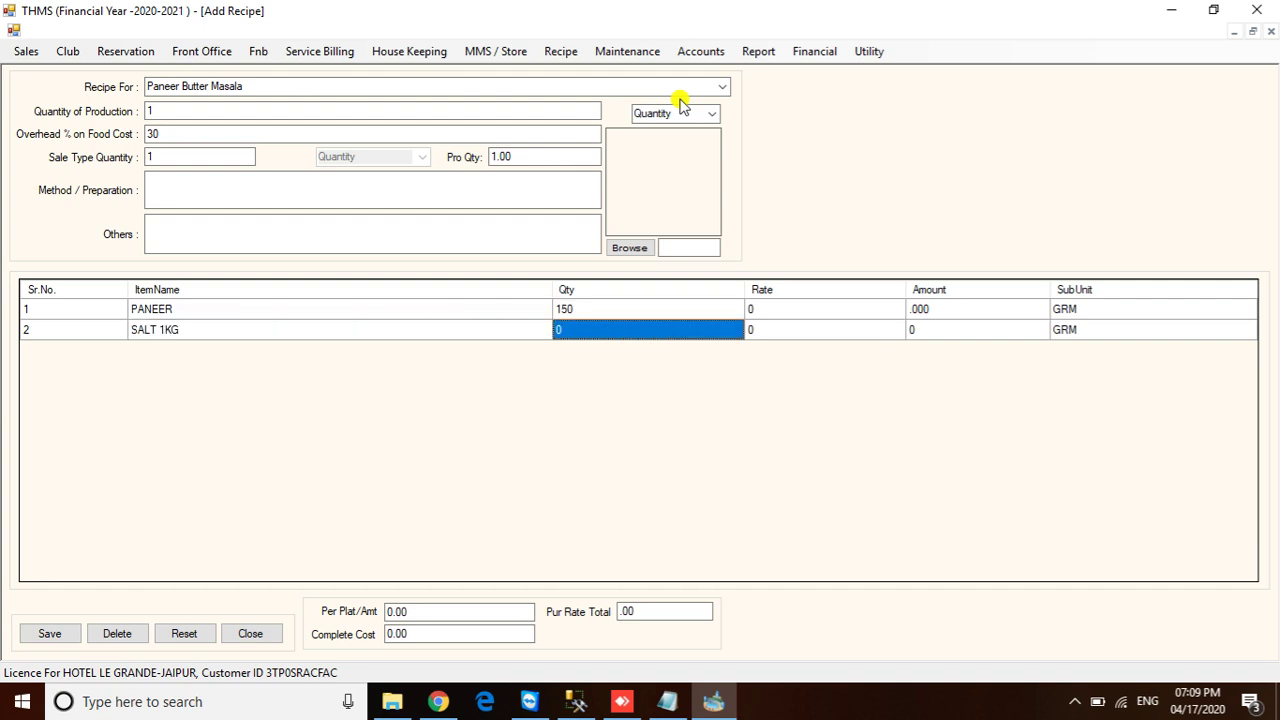
text(15)
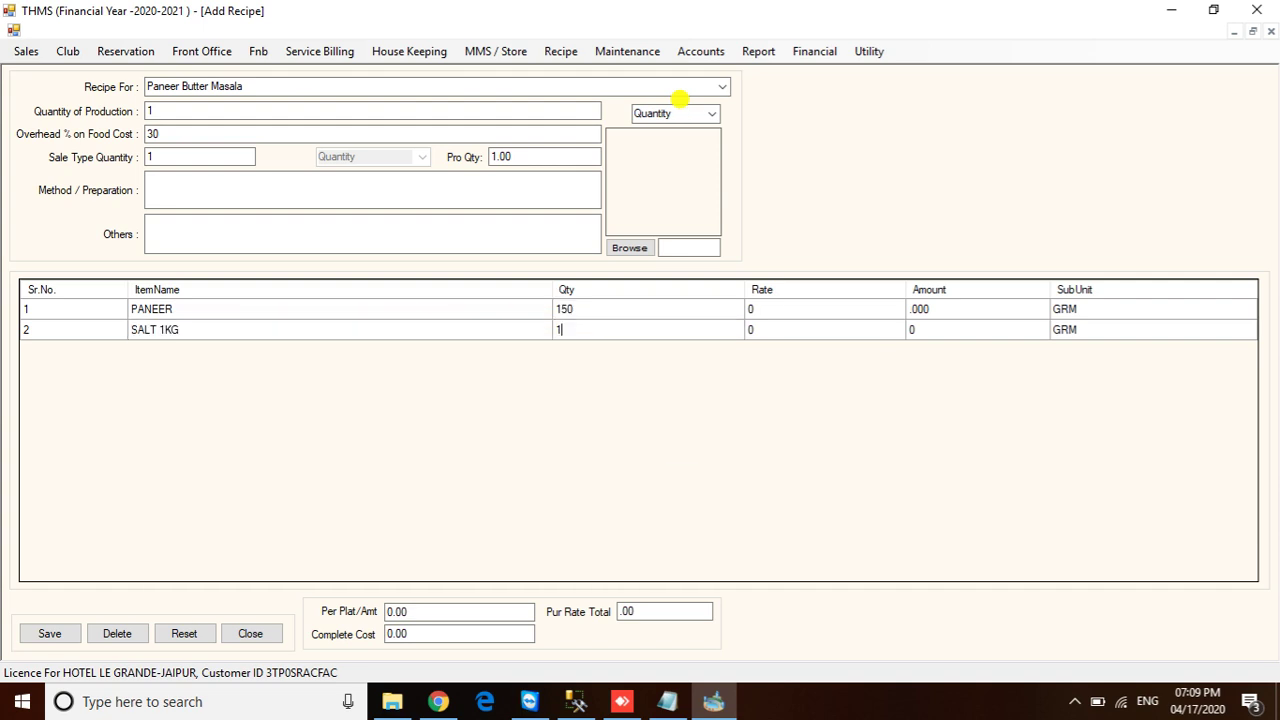
key(BackSpace)
key(BackSpace)
text(2)
key(Return)
key(Tab)
key(Tab)
key(Tab)
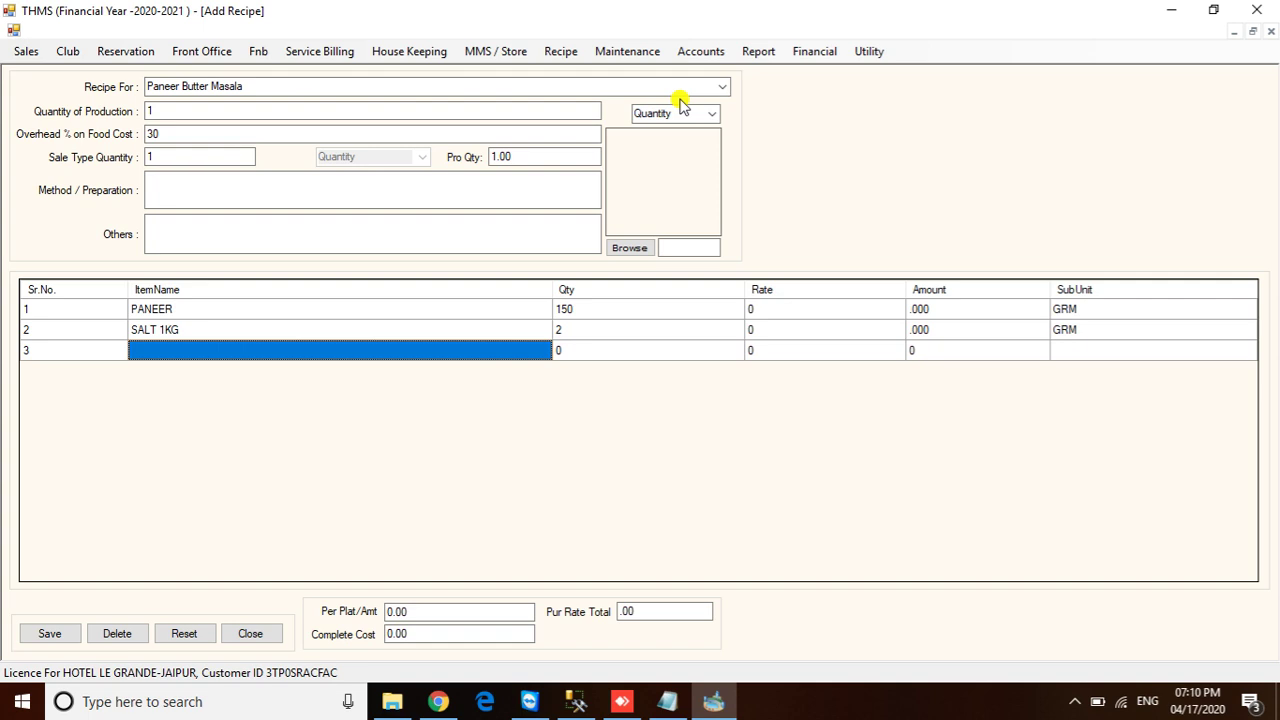
text(MIR)
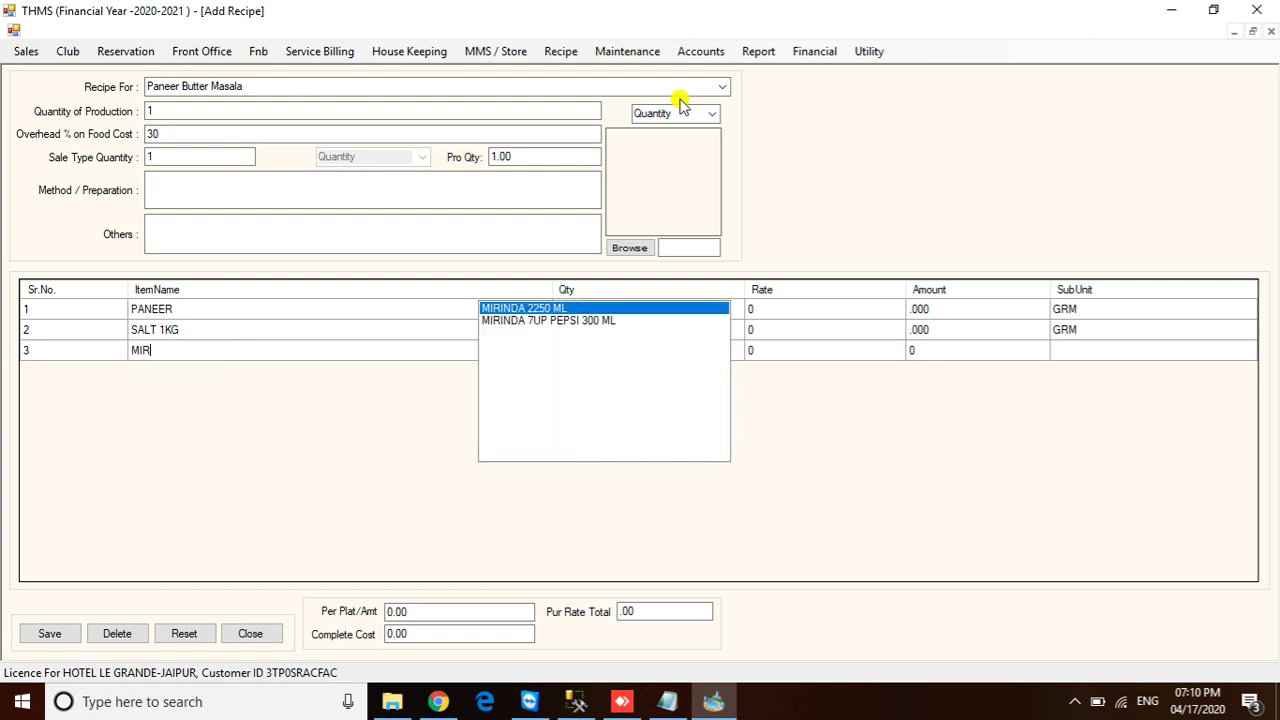
key(BackSpace)
key(BackSpace)
key(BackSpace)
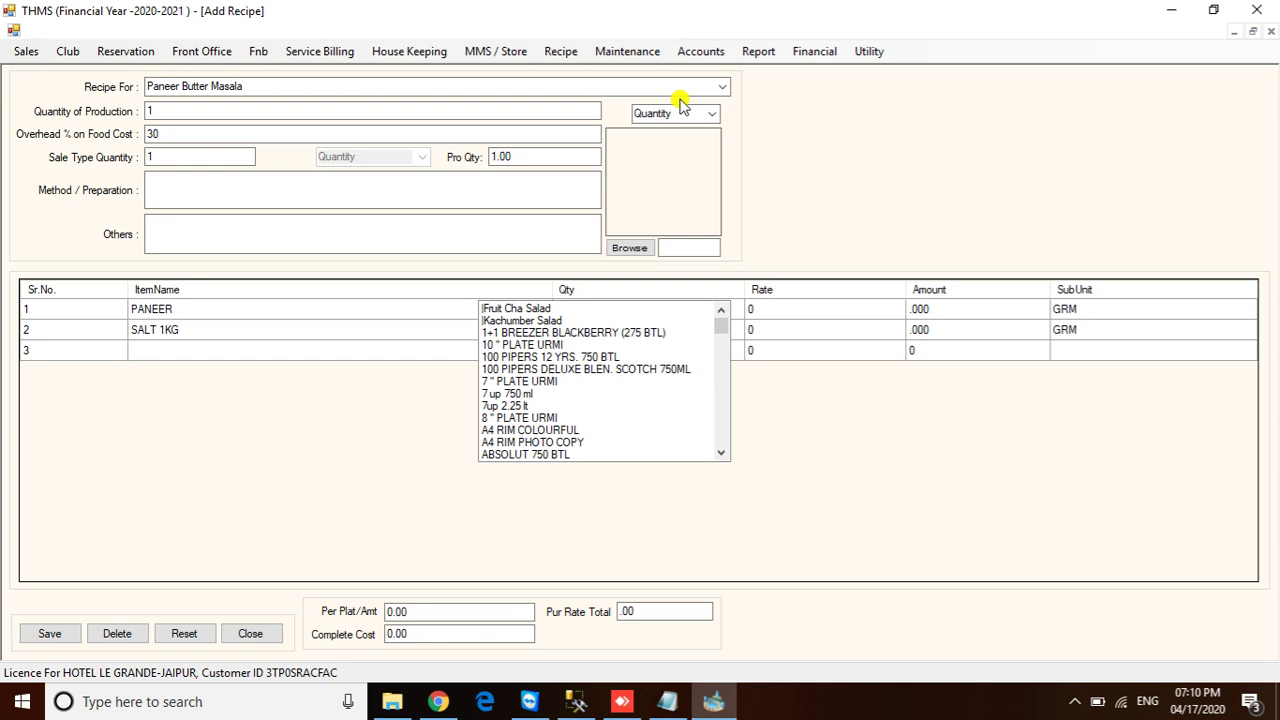
Look through the stock items matching CHILL and choose CHILLER as the third ingredient
text(CHI)
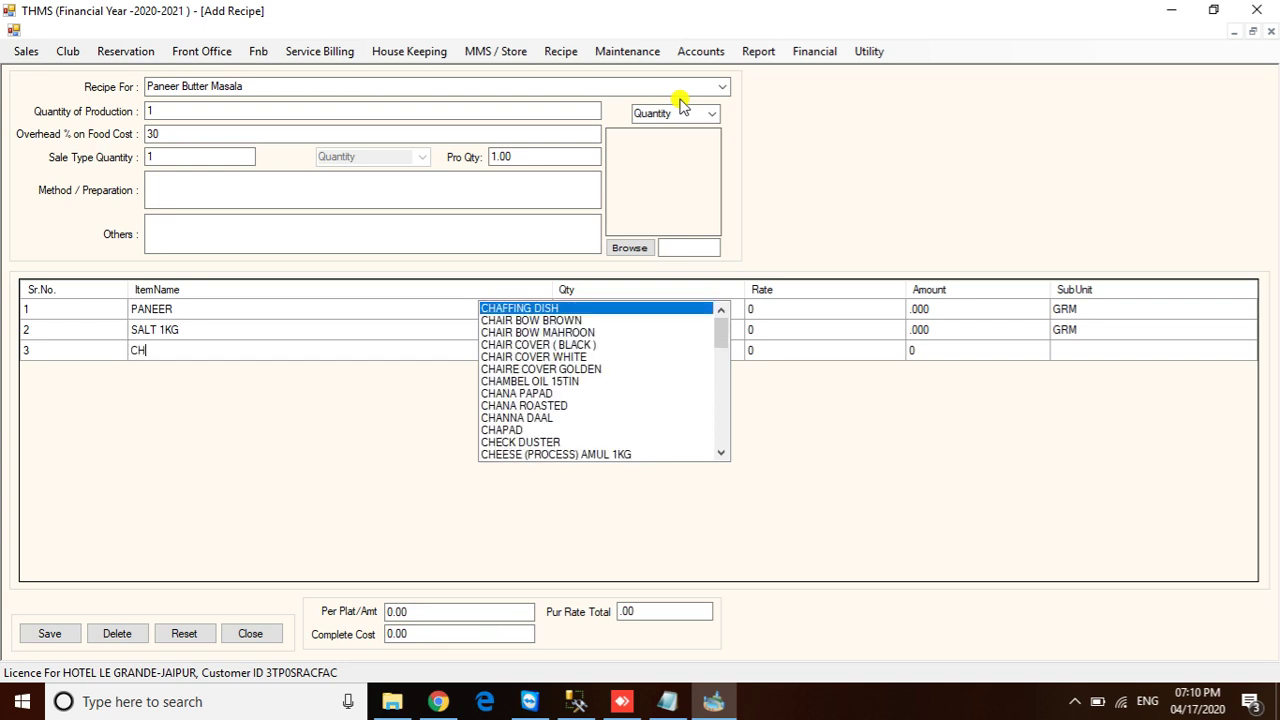
text(LL)
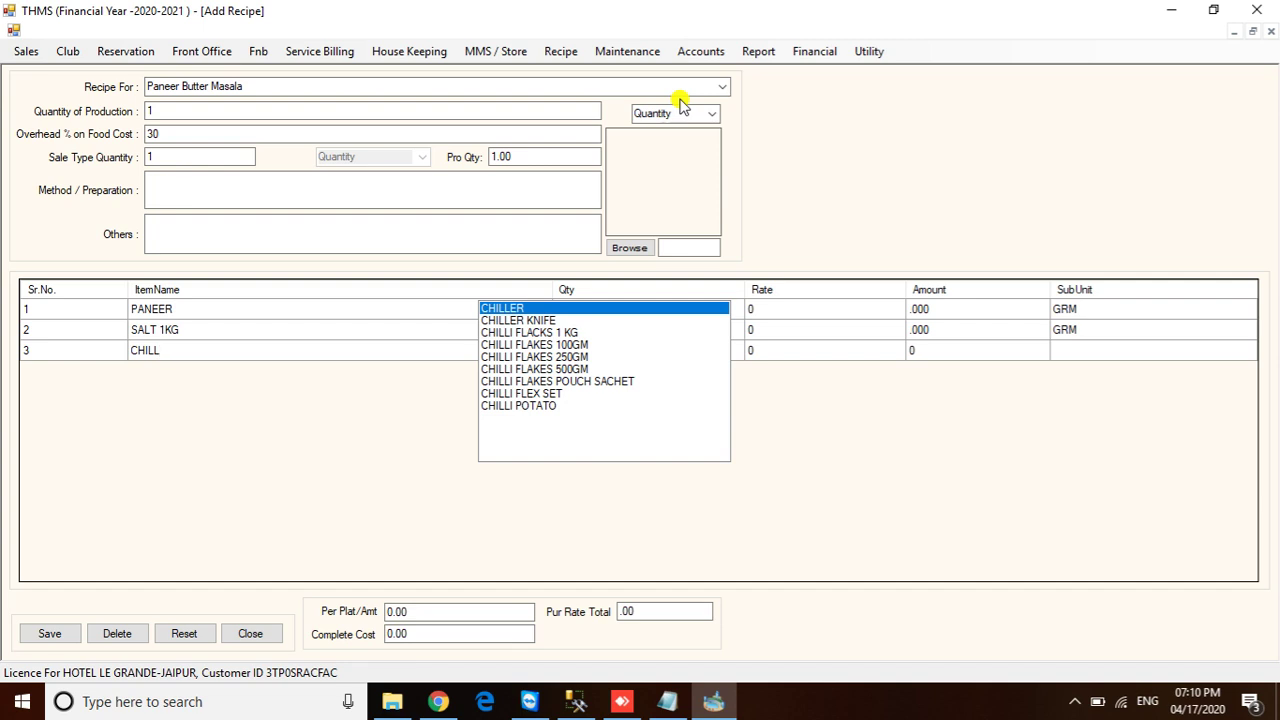
key(Down)
key(Down)
key(Down)
key(Down)
key(Down)
key(Down)
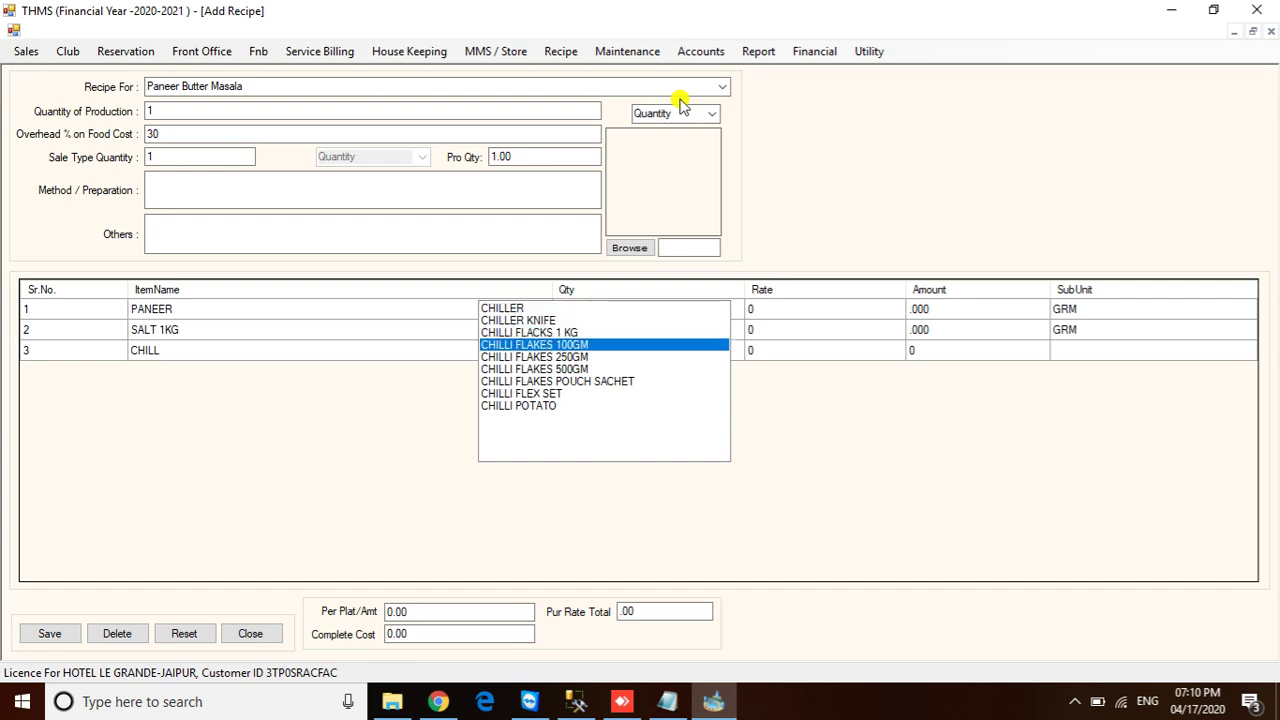
key(Down)
key(Down)
key(Up)
key(Up)
key(Up)
key(Up)
key(Up)
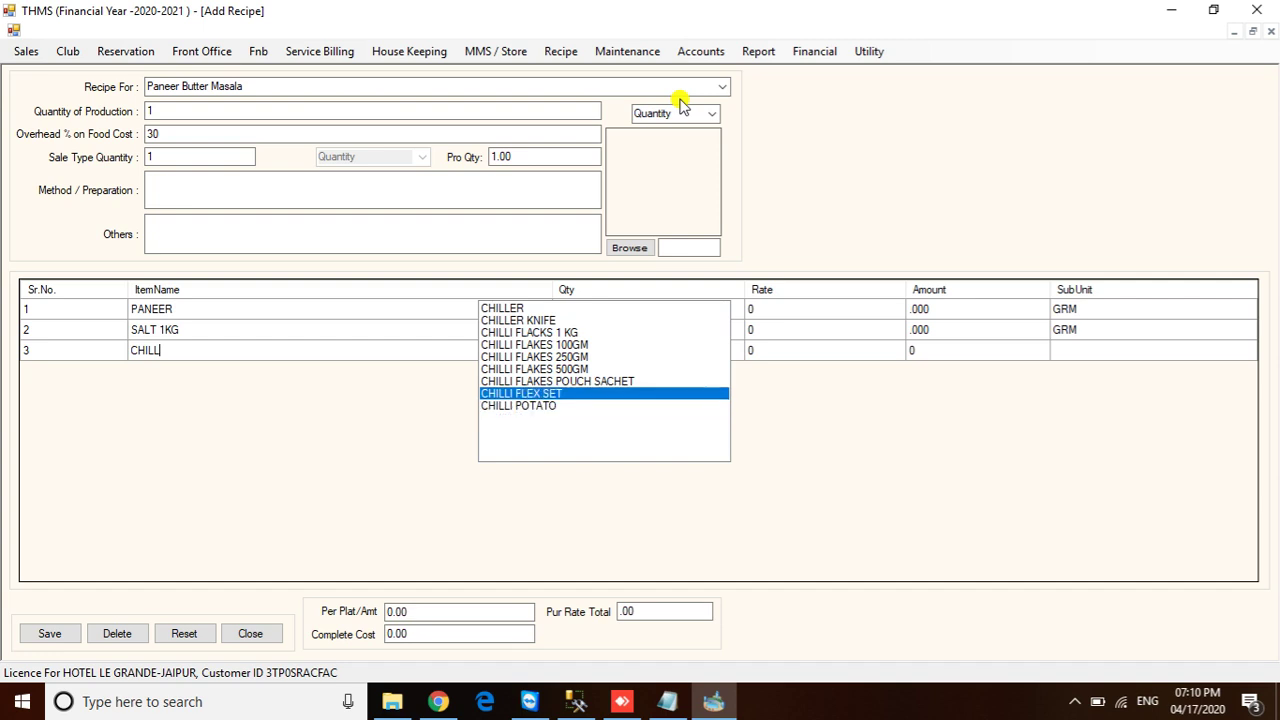
key(Up)
key(Up)
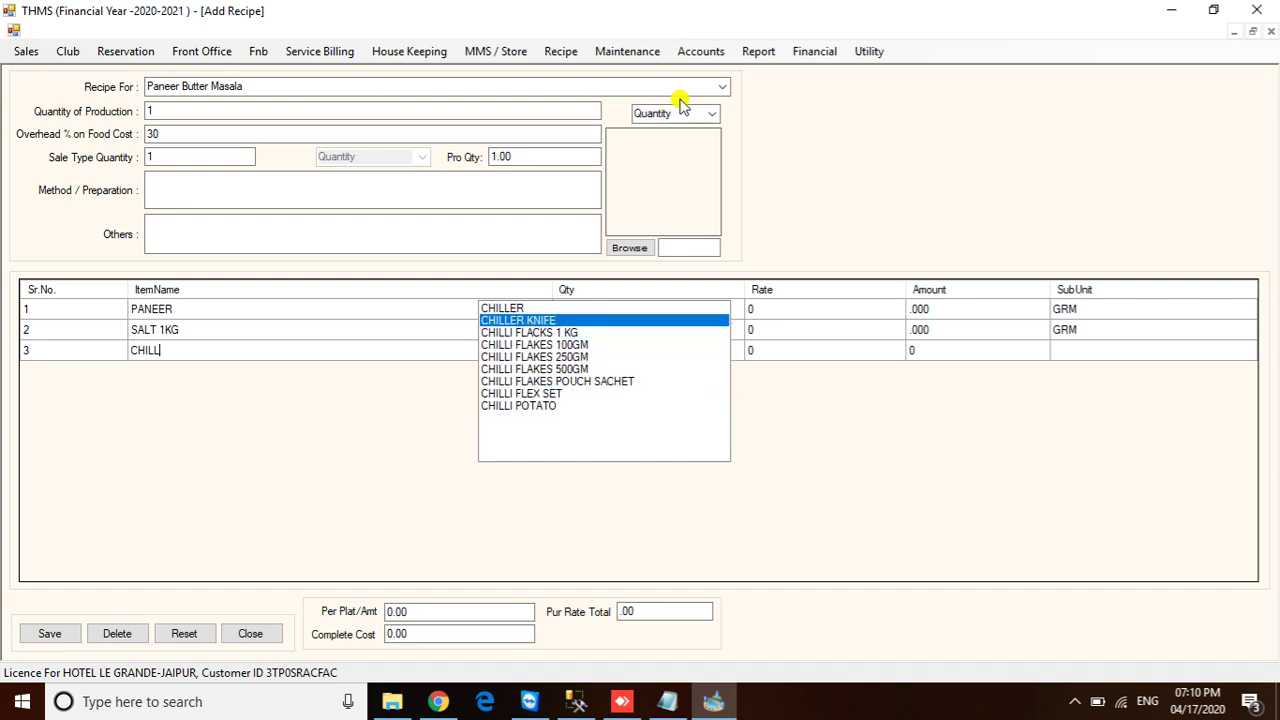
key(Up)
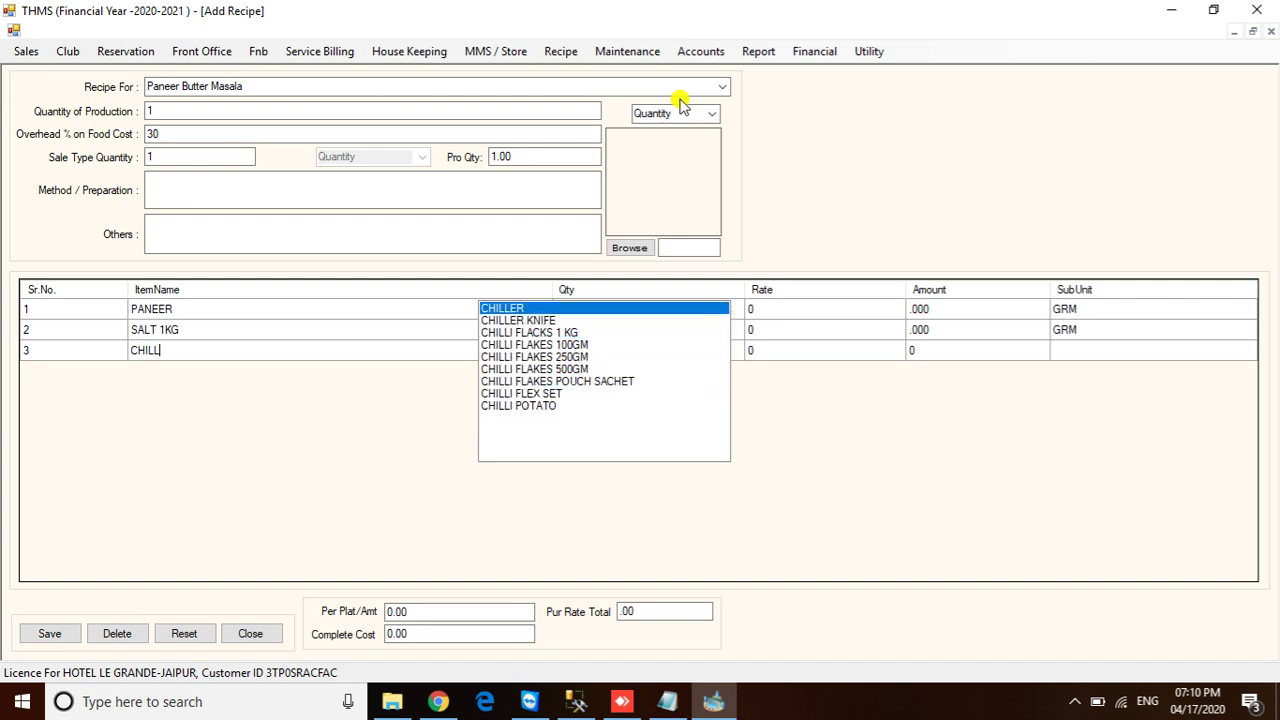
key(Return)
key(Return)
Set the CHILLER quantity to 2 and complete its row without entering a rate
text(2)
key(Return)
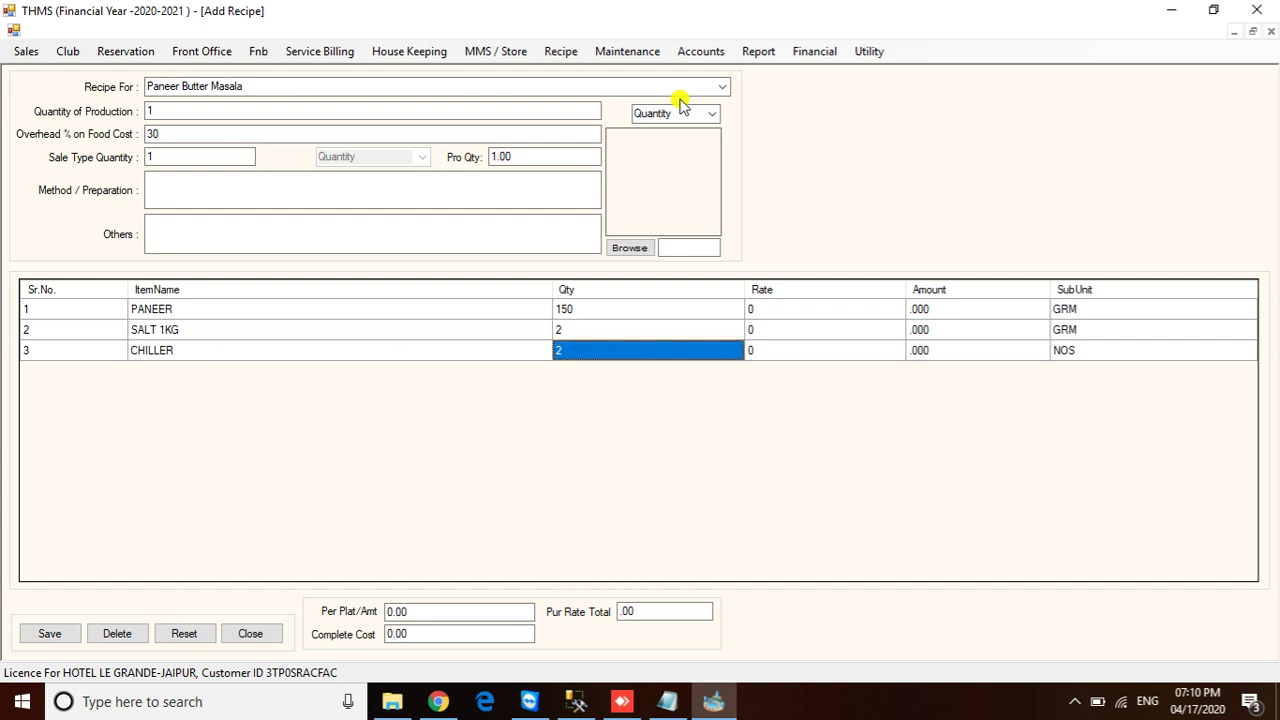
key(Return)
key(Return)
key(Return)
key(Return)
key(Return)
key(Return)
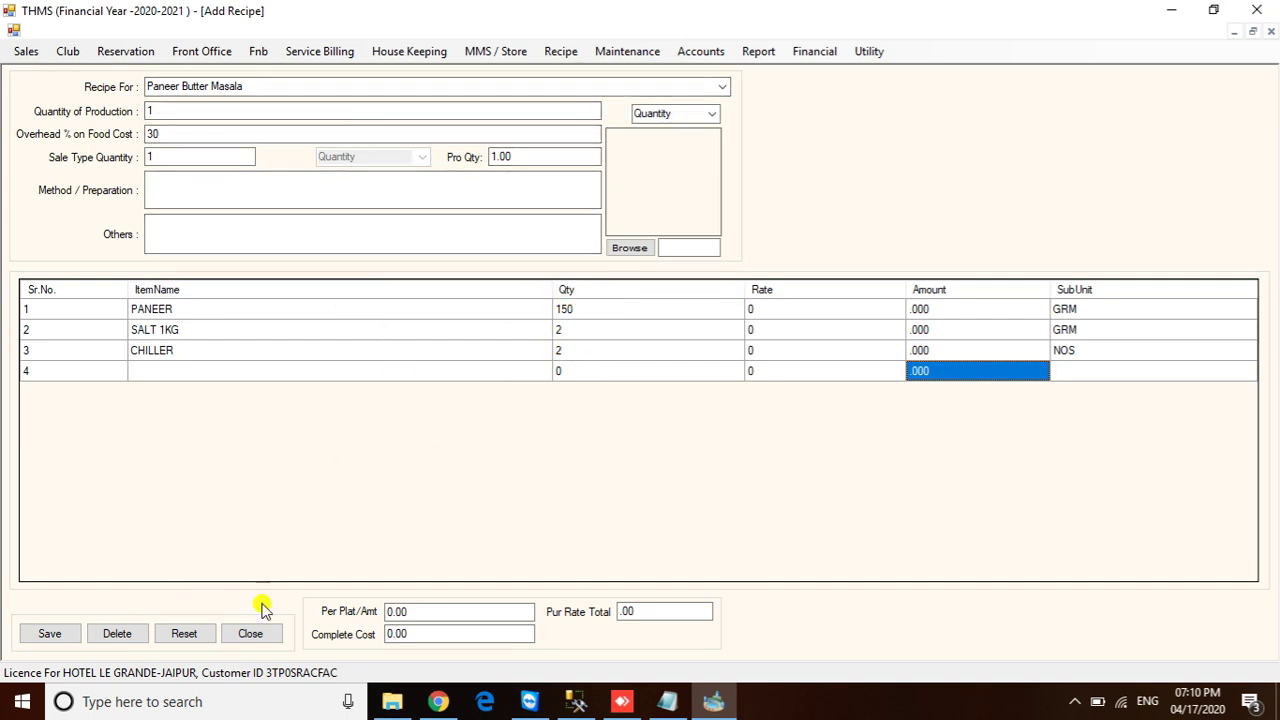
Enter SSS as the preparation method and save the Paneer Butter Masala recipe
click(78, 636)
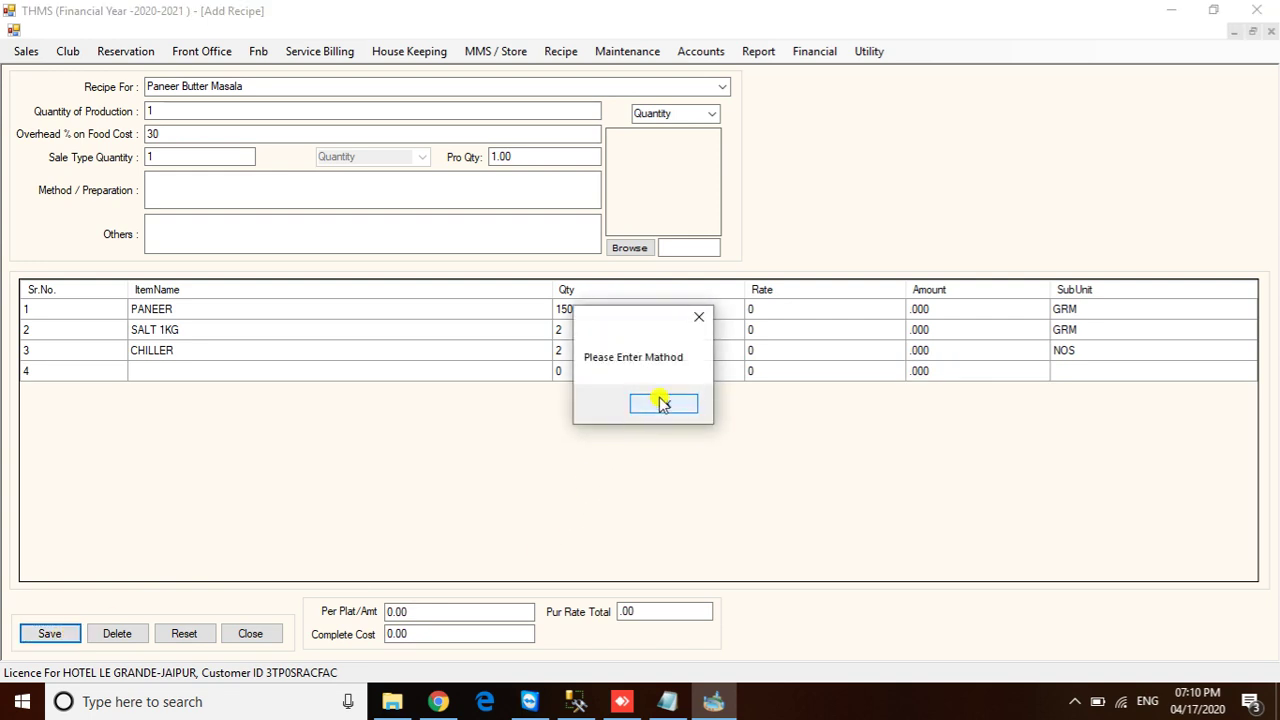
click(664, 402)
text(SSS)
click(57, 624)
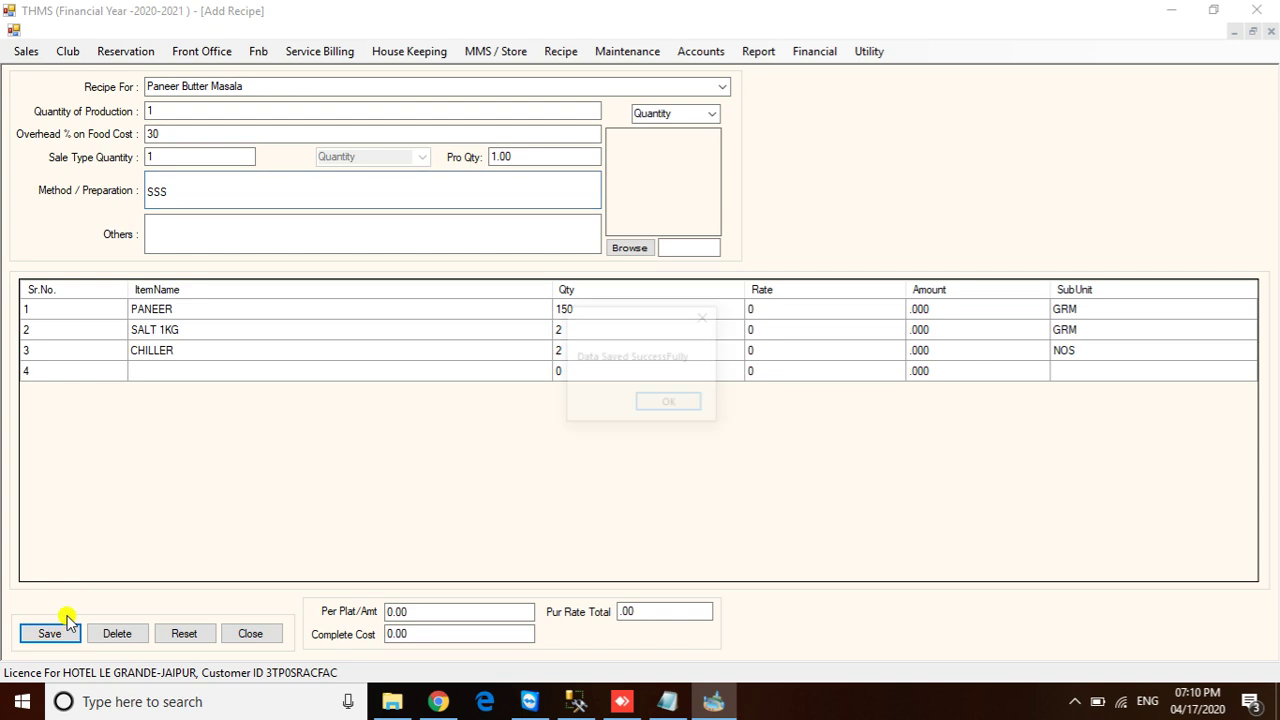
click(665, 404)
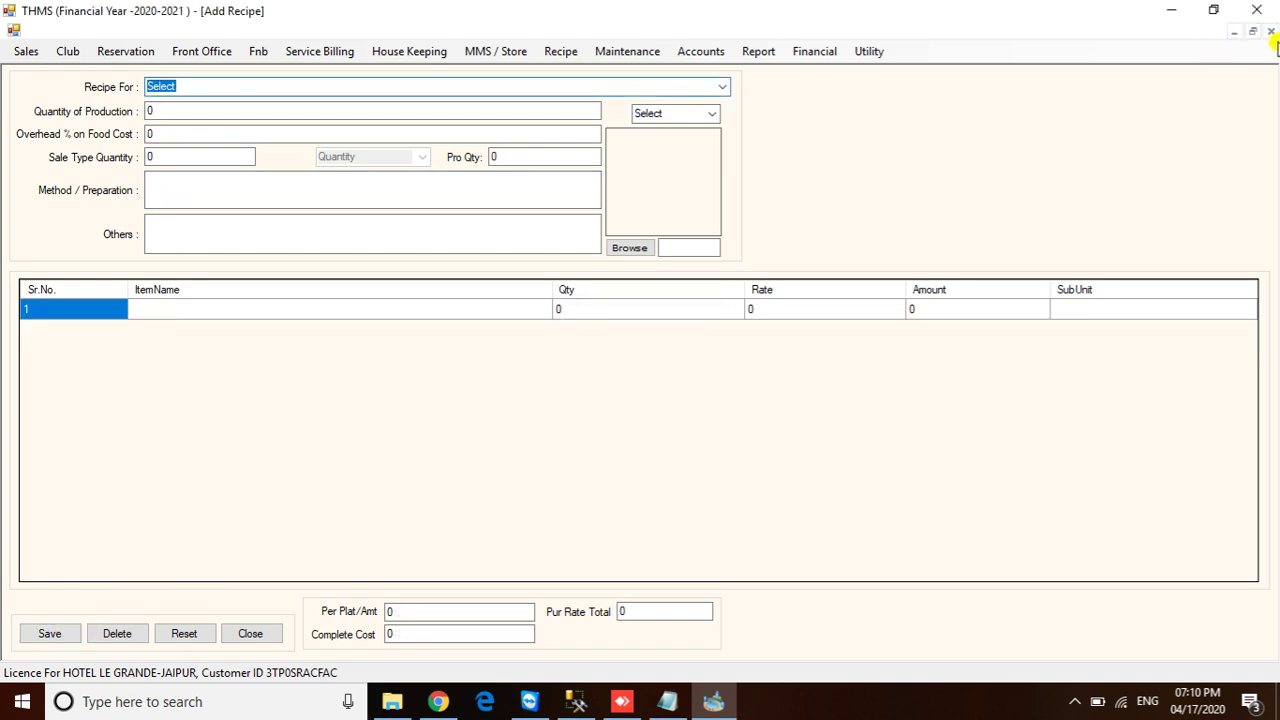
Close the recipe entry form and open the Edit Recipe form
click(1271, 31)
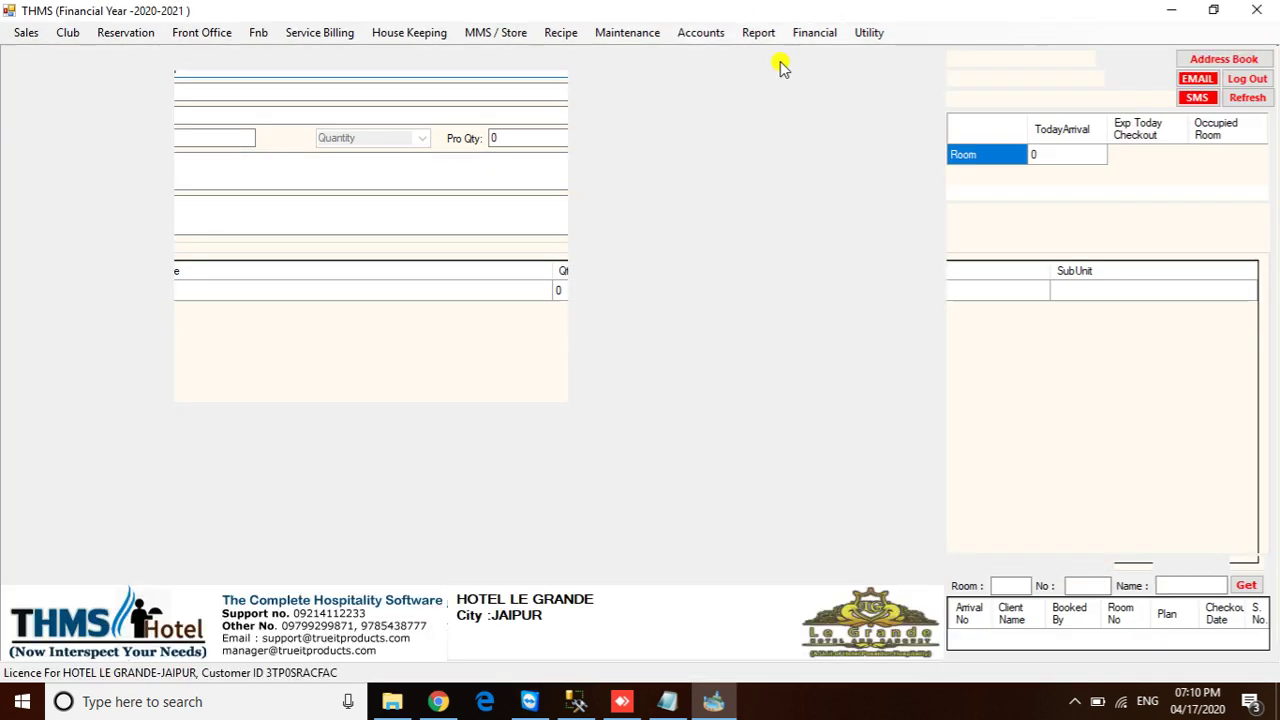
click(553, 33)
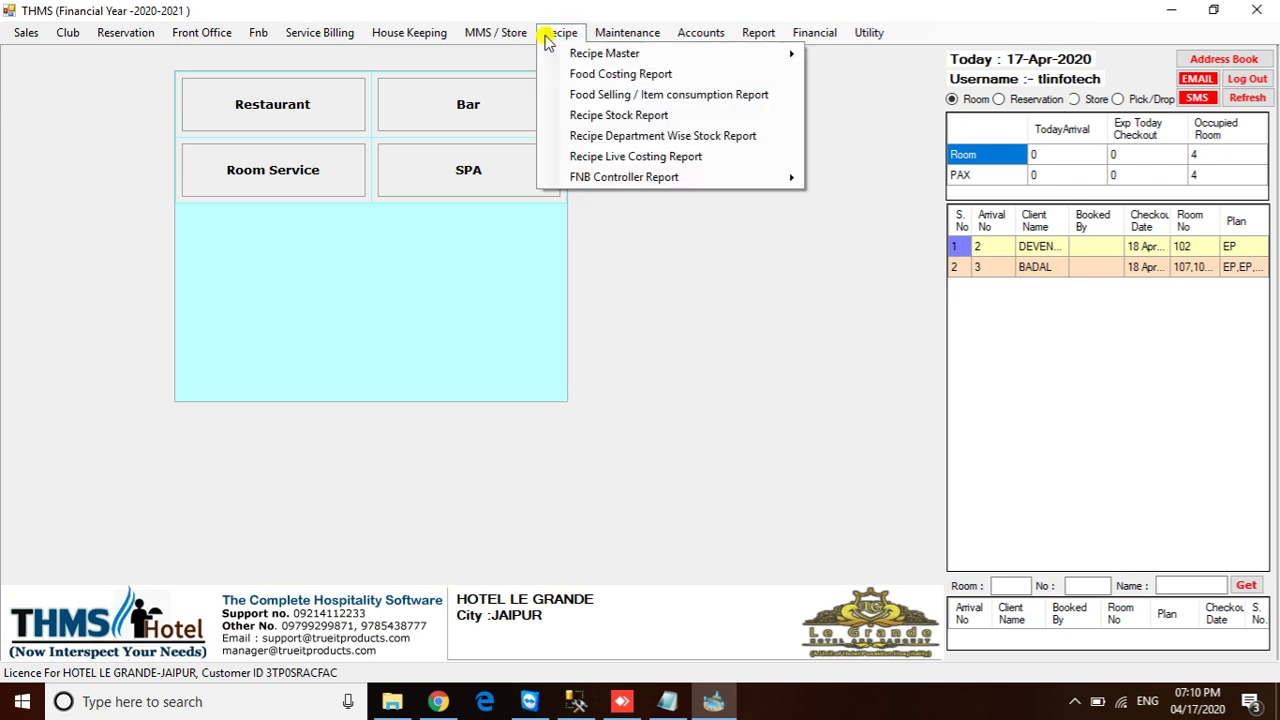
mouse_move(612, 56)
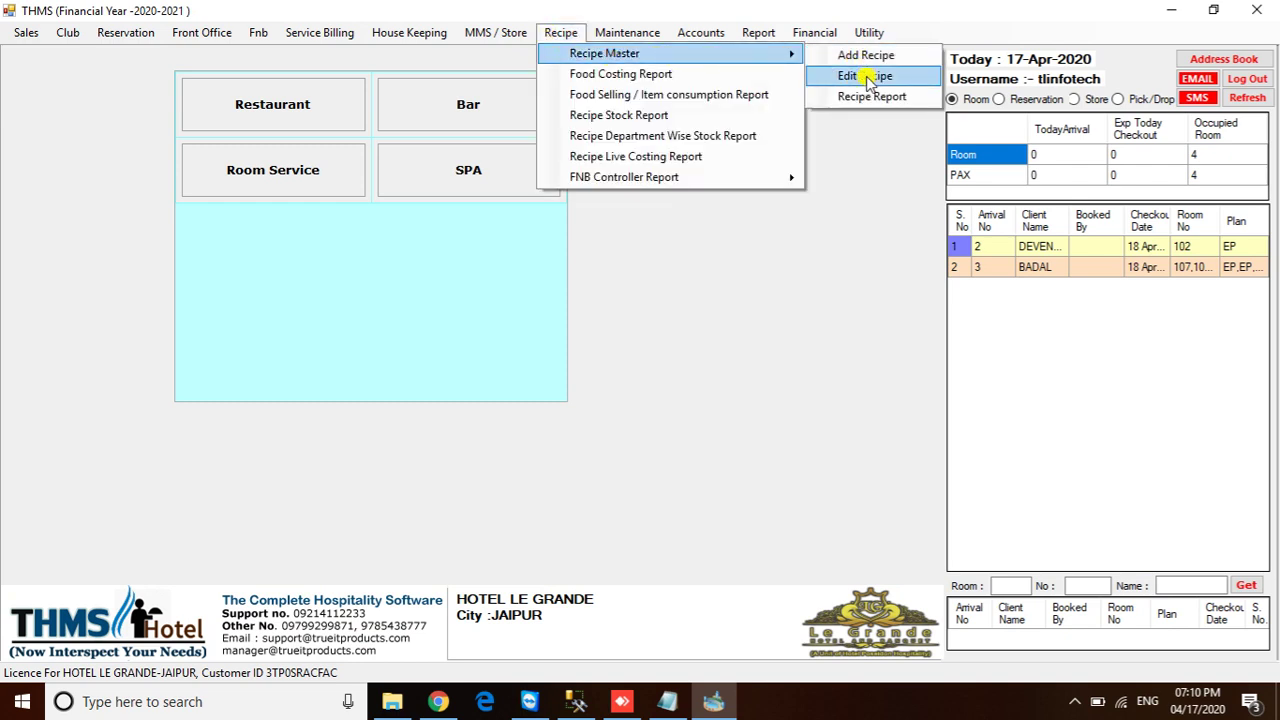
click(866, 76)
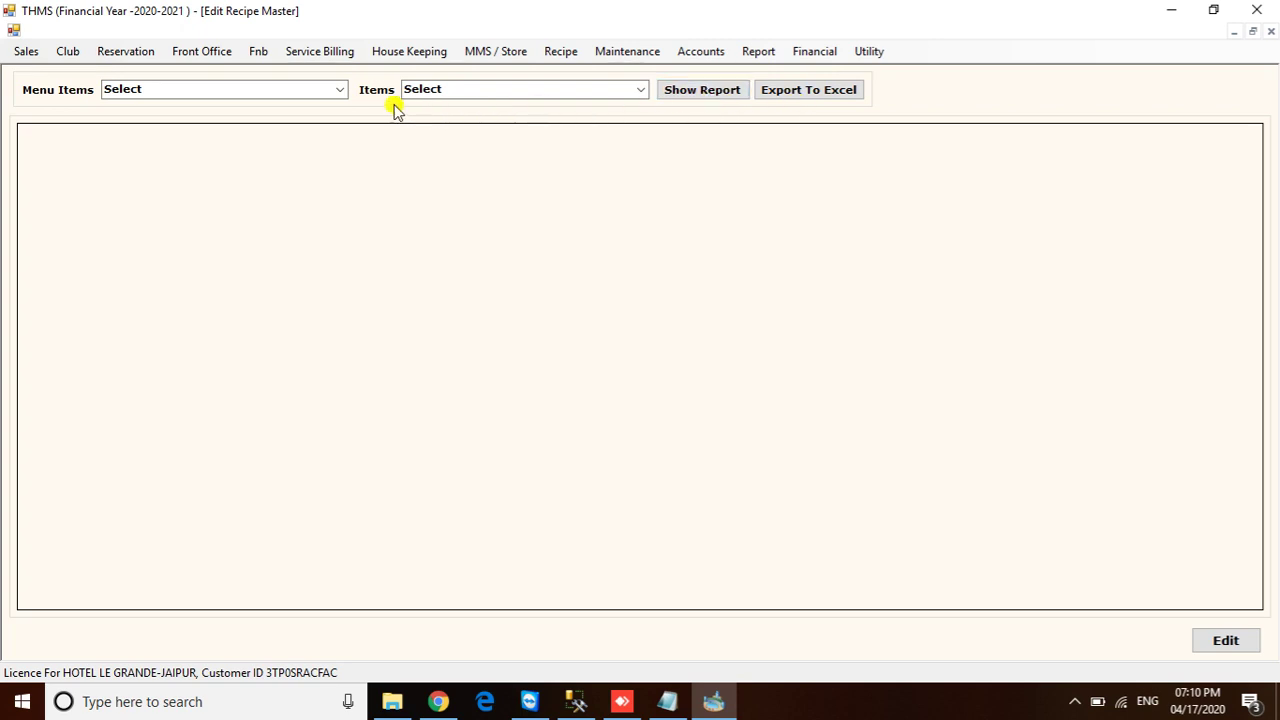
Choose BACARDI RUM (30 ML) as the menu item whose recipe should be looked up
click(343, 90)
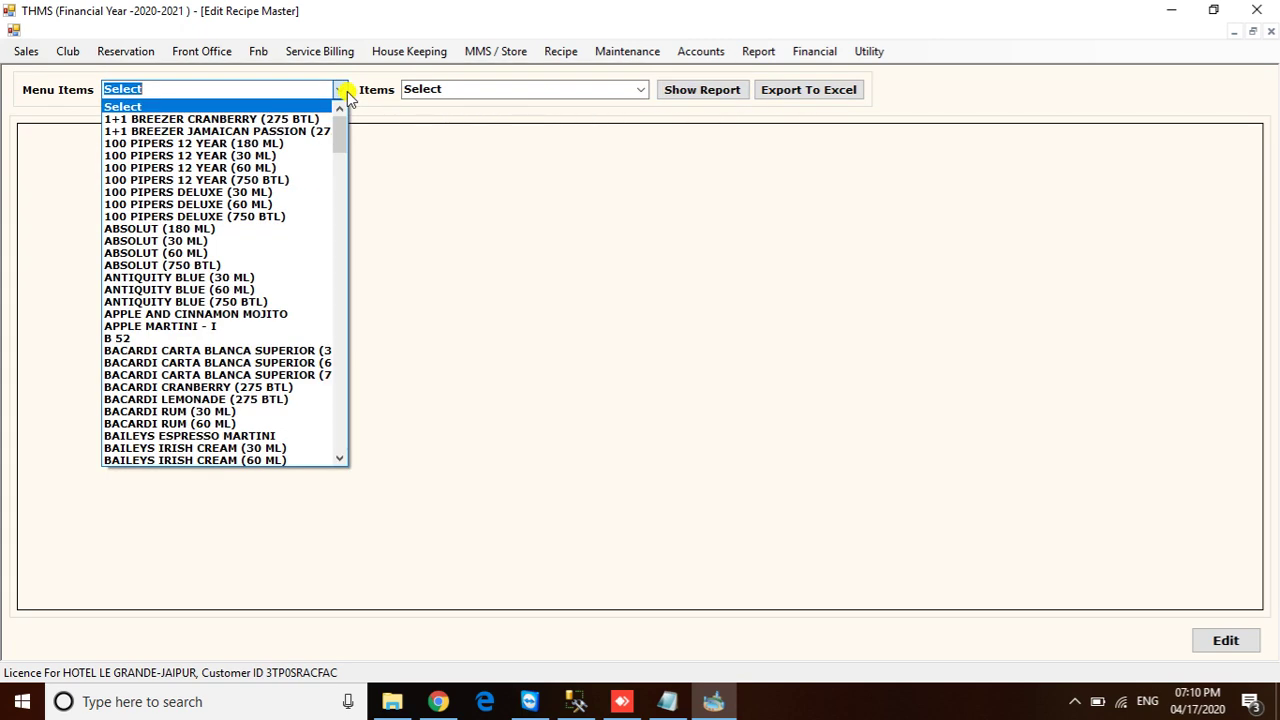
text(BAC)
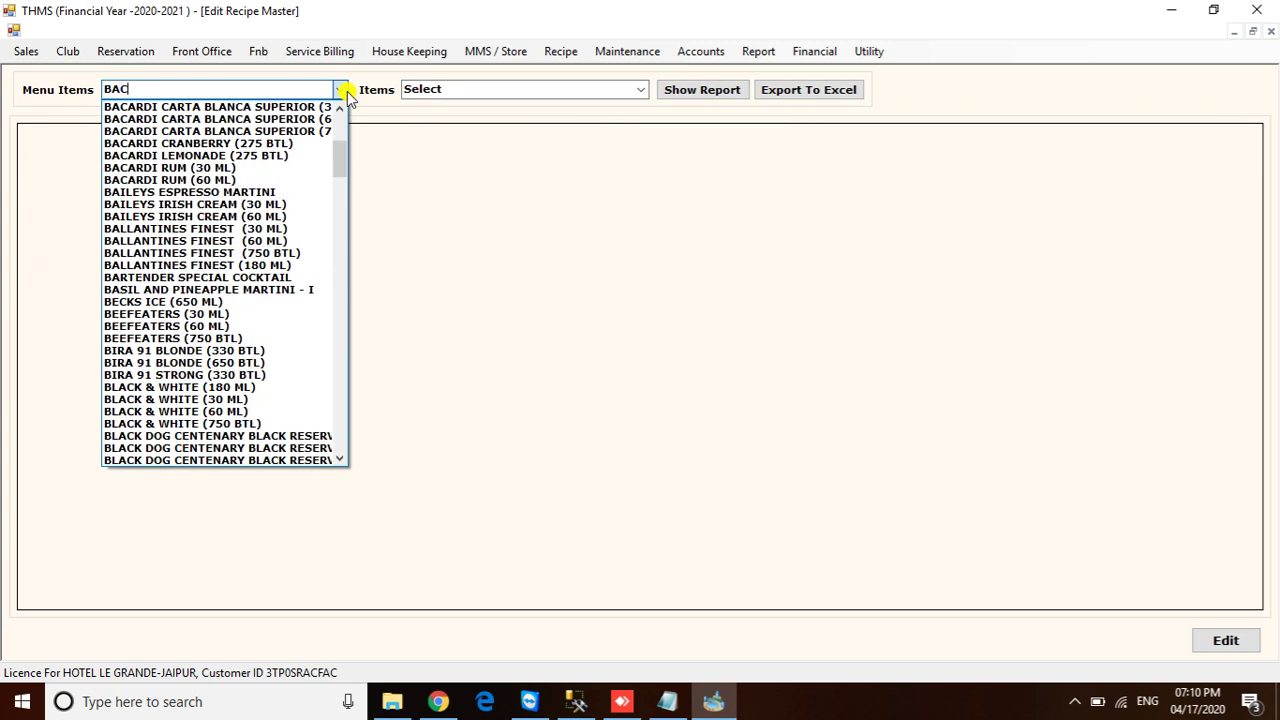
text(ARDI)
key(Down)
key(Down)
key(Down)
key(Down)
key(Down)
key(Down)
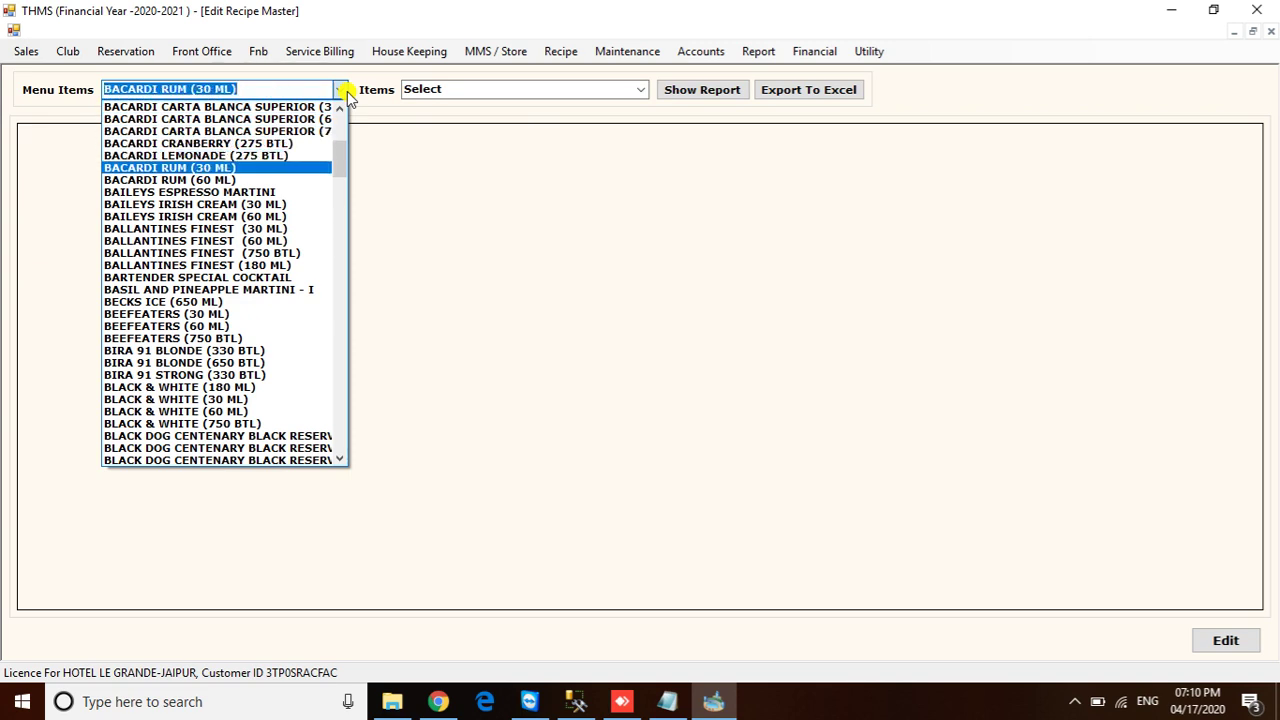
key(Tab)
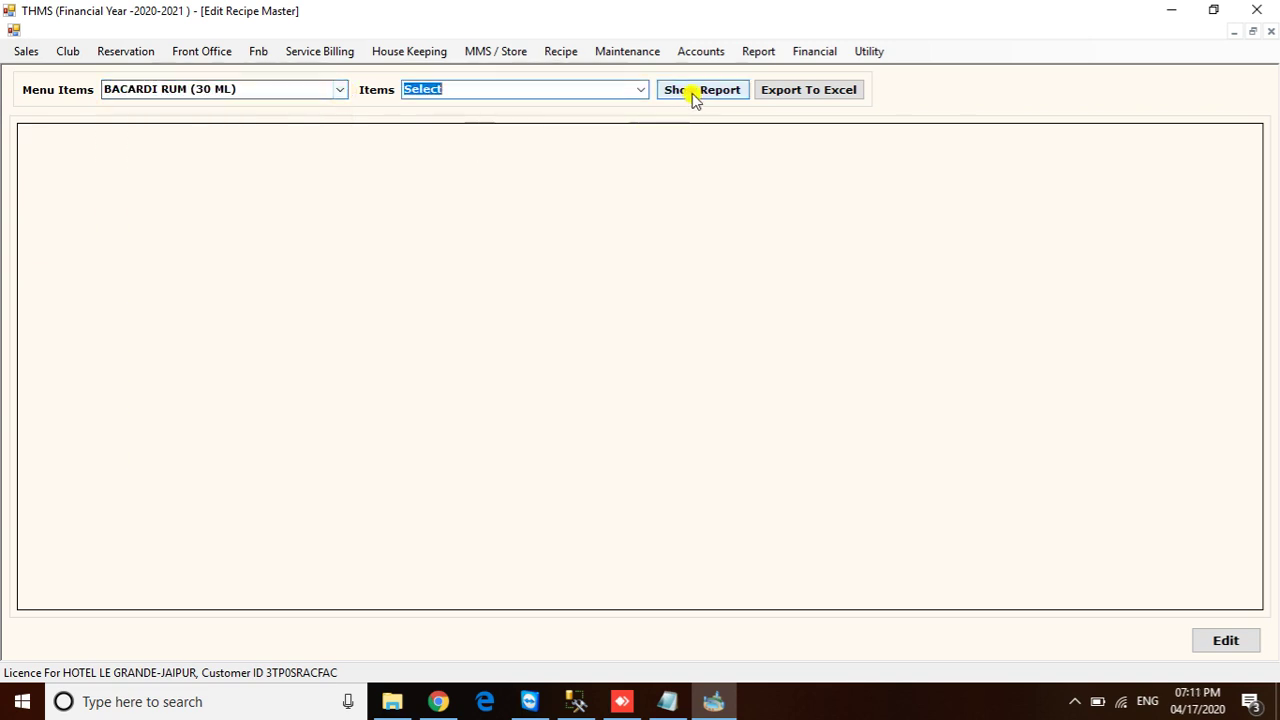
Show the recipe report for the chosen menu item and open its BACARDI RUM (30 ML) recipe for editing
click(695, 97)
click(572, 166)
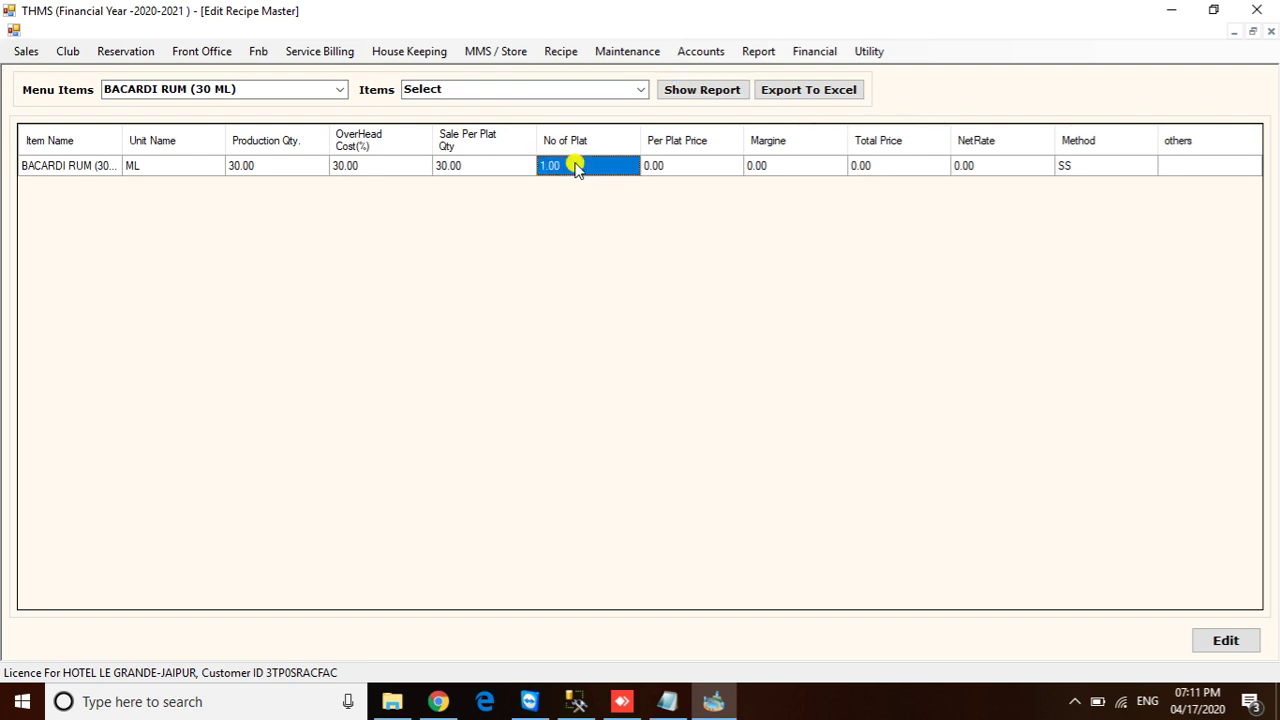
click(1226, 642)
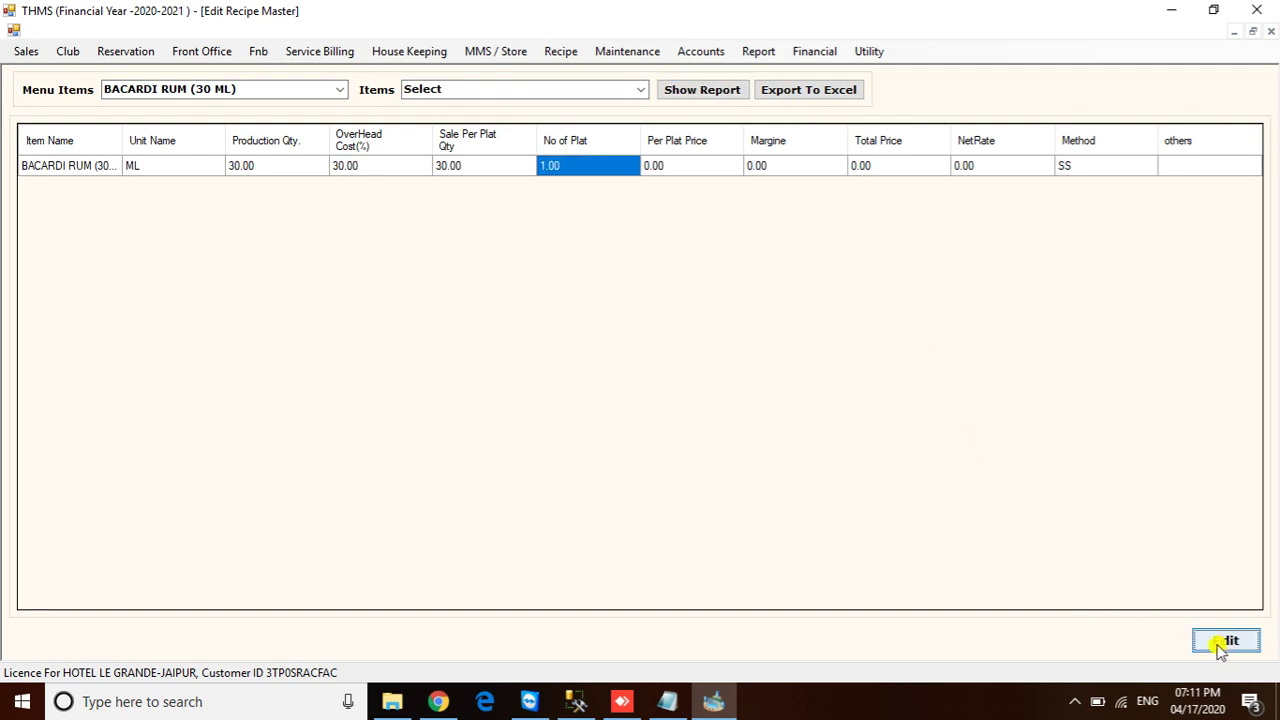
Replace the first ingredient of the recipe with the stock item BACARDI RUM 750 ML
click(432, 360)
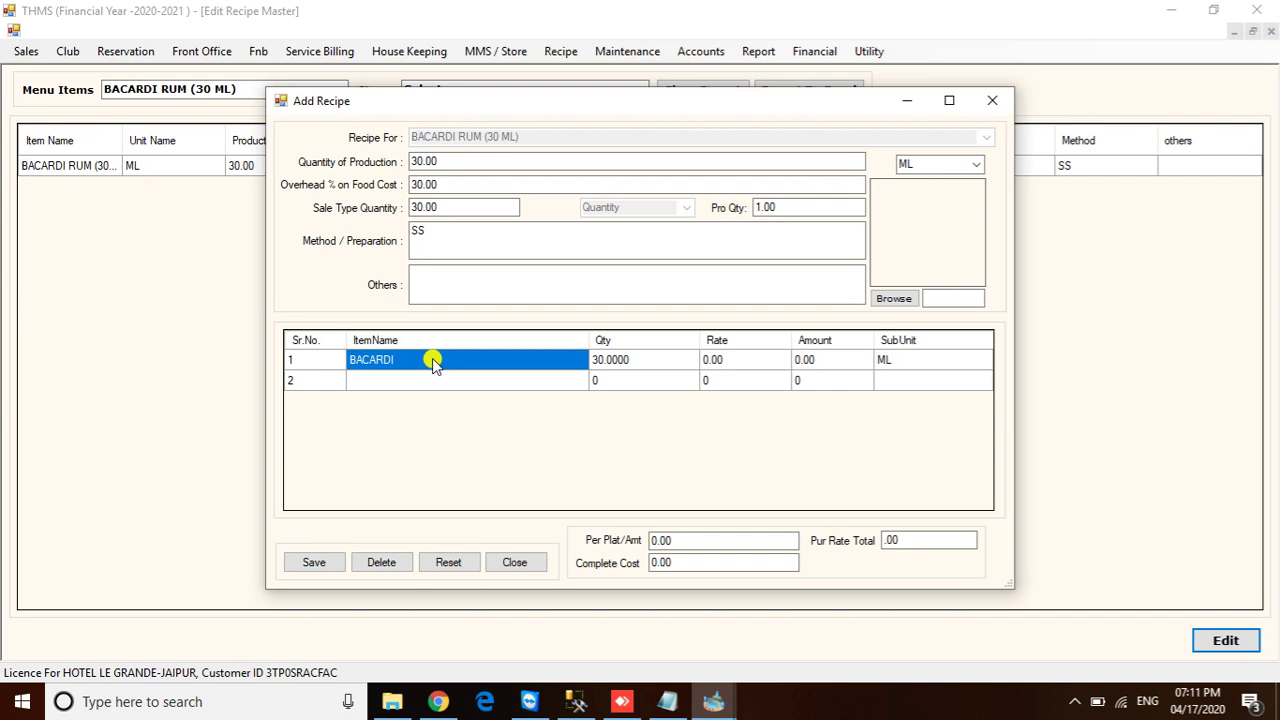
click(432, 358)
key(Down)
key(BackSpace)
key(BackSpace)
key(BackSpace)
key(BackSpace)
key(BackSpace)
key(BackSpace)
key(BackSpace)
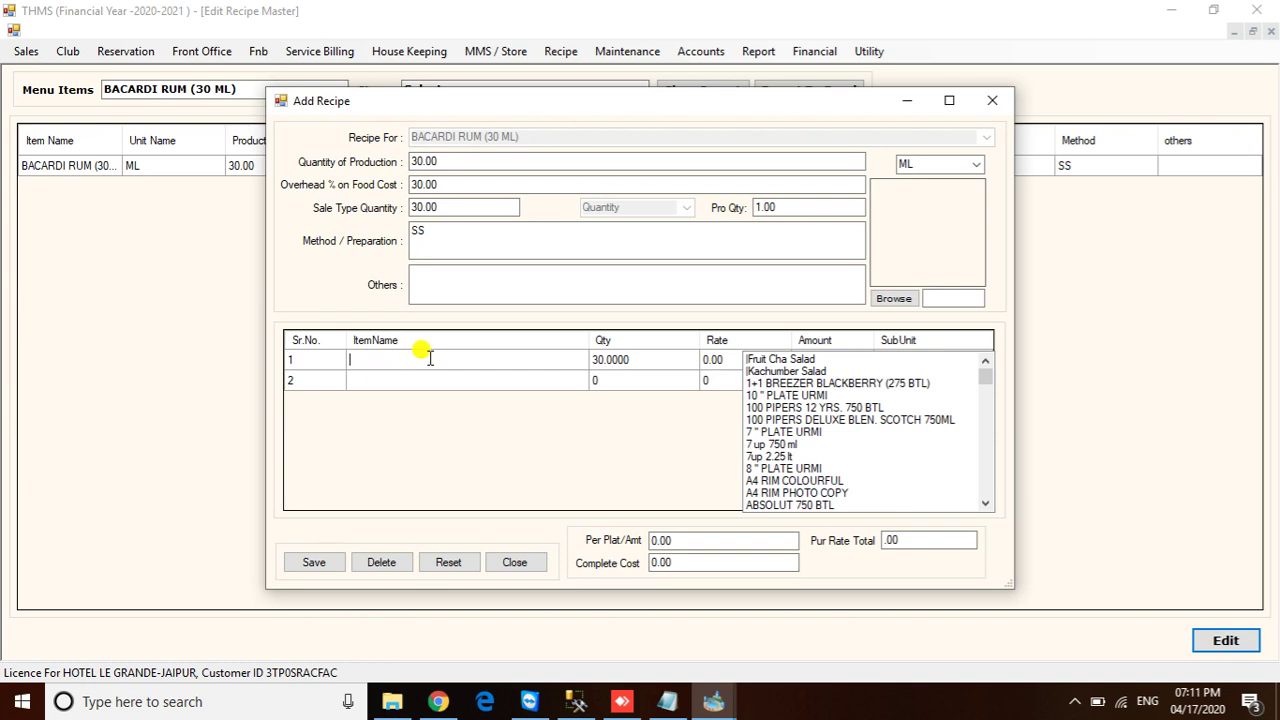
text(BAC)
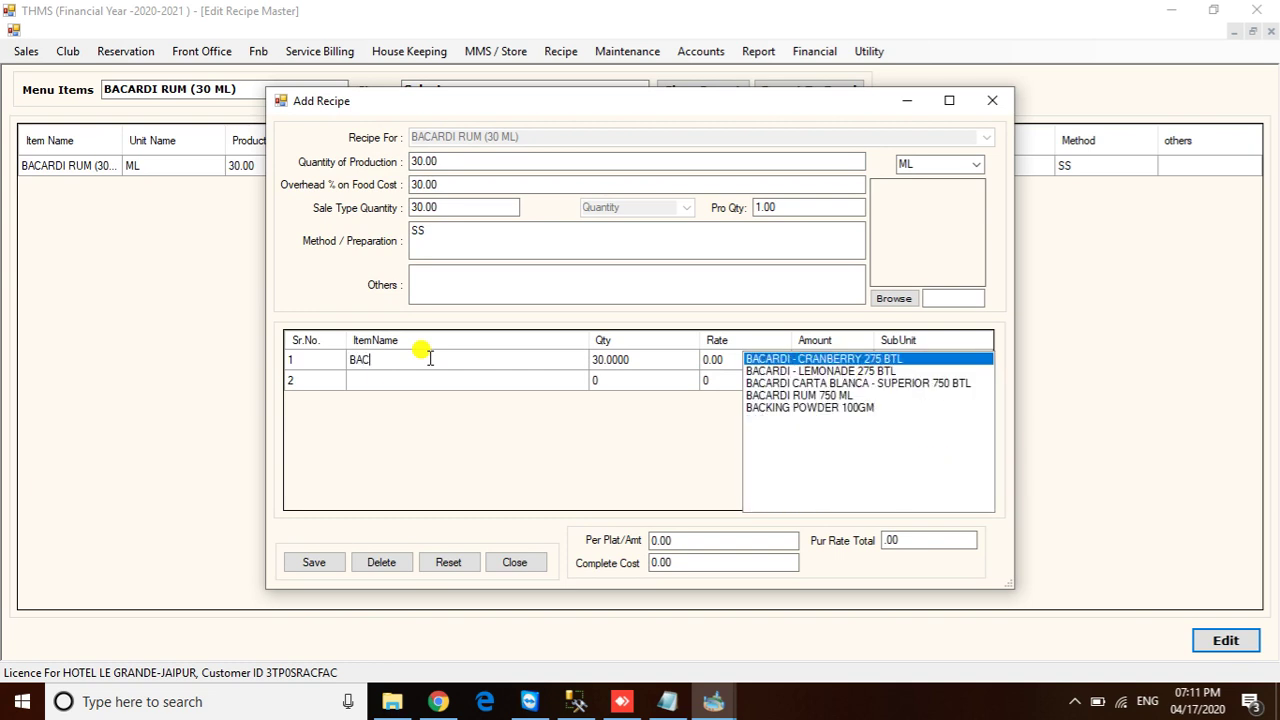
key(Down)
key(Down)
key(Down)
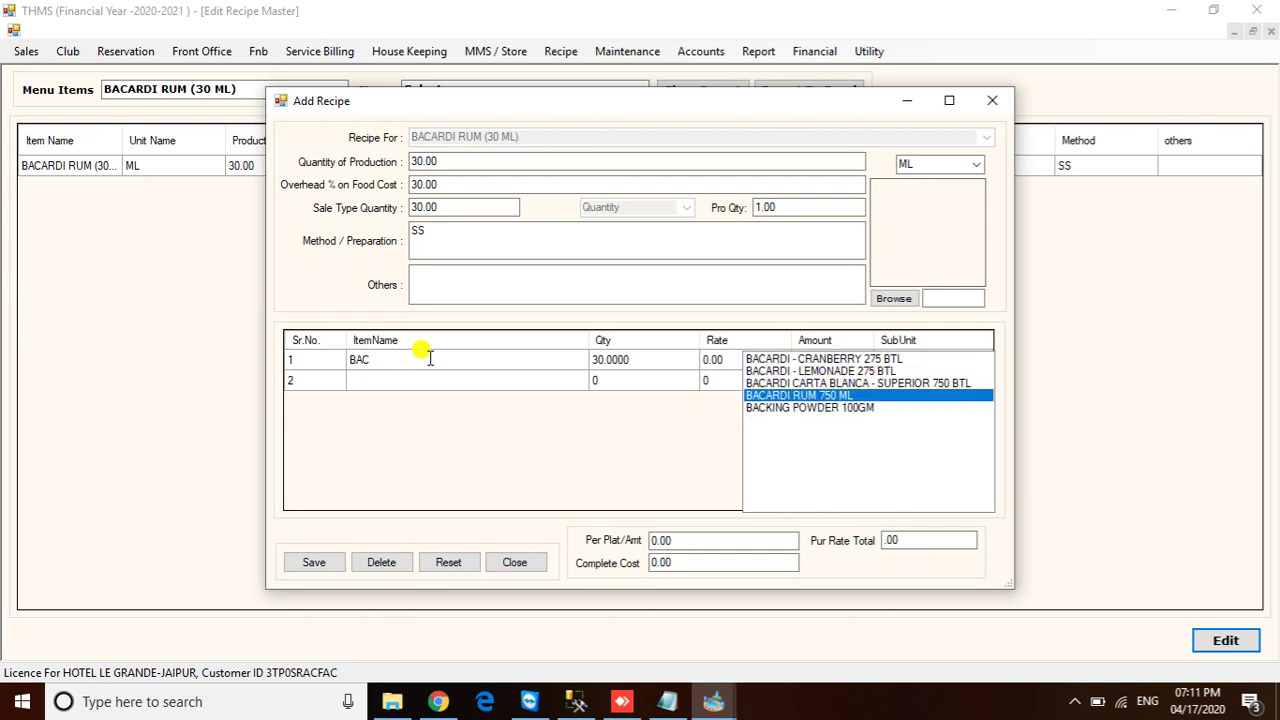
key(Return)
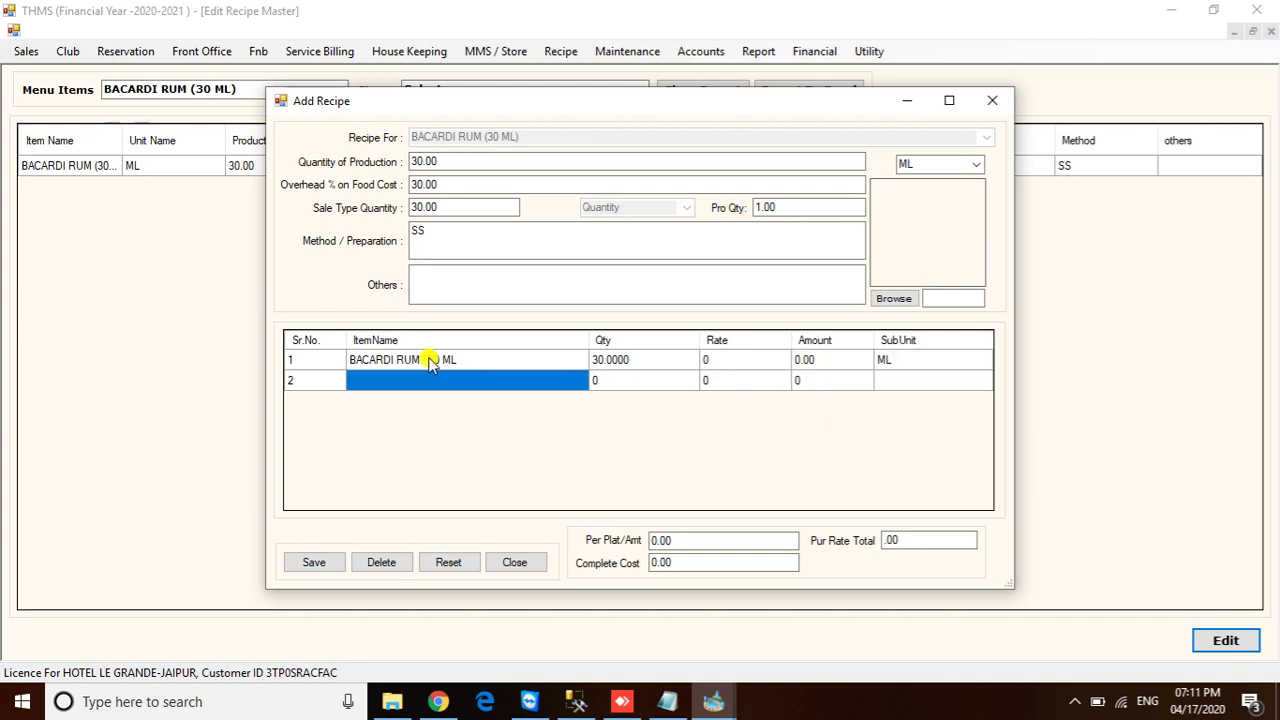
Keep the ingredient's existing quantity, save the edited BACARDI RUM (30 ML) recipe and dismiss the confirmation
click(623, 361)
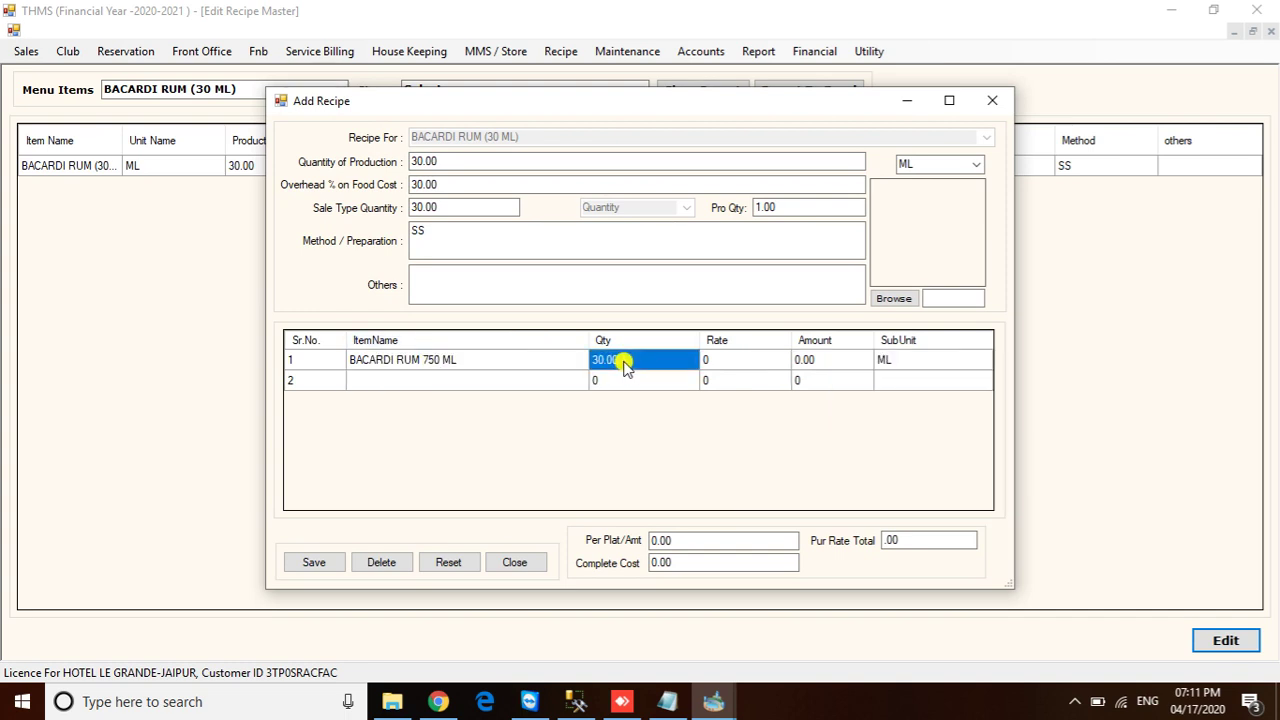
click(312, 563)
click(672, 406)
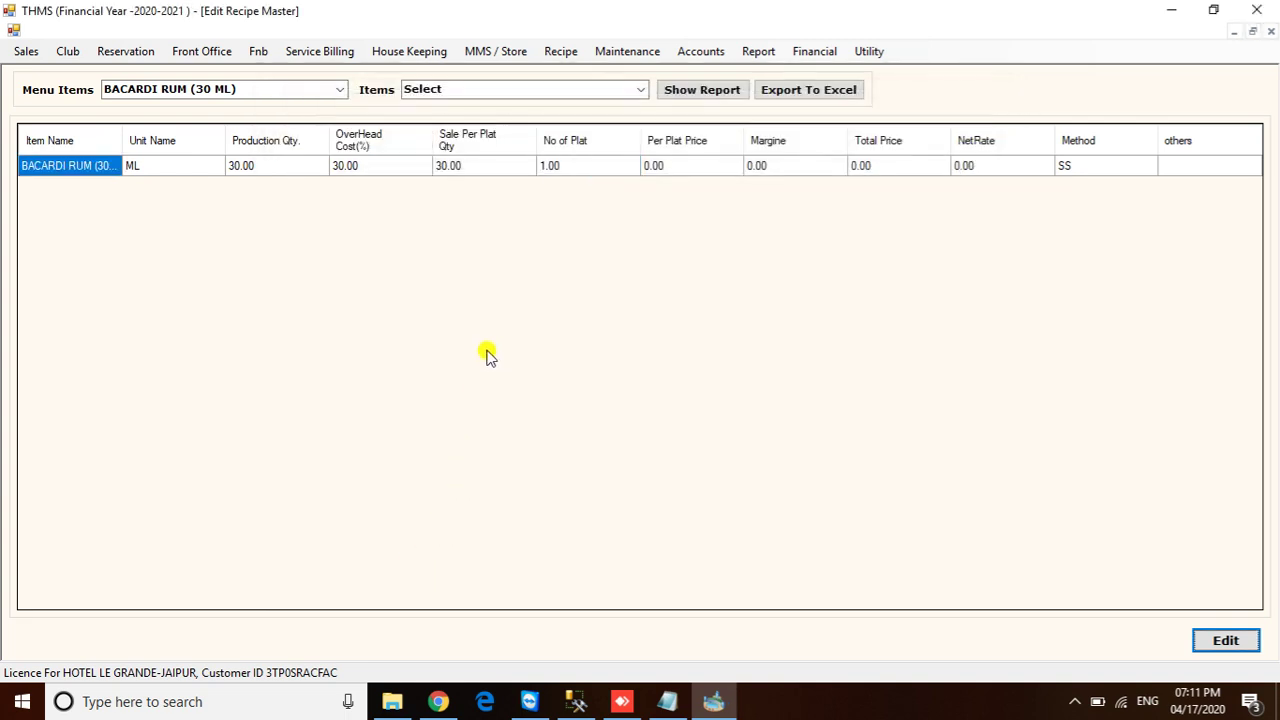